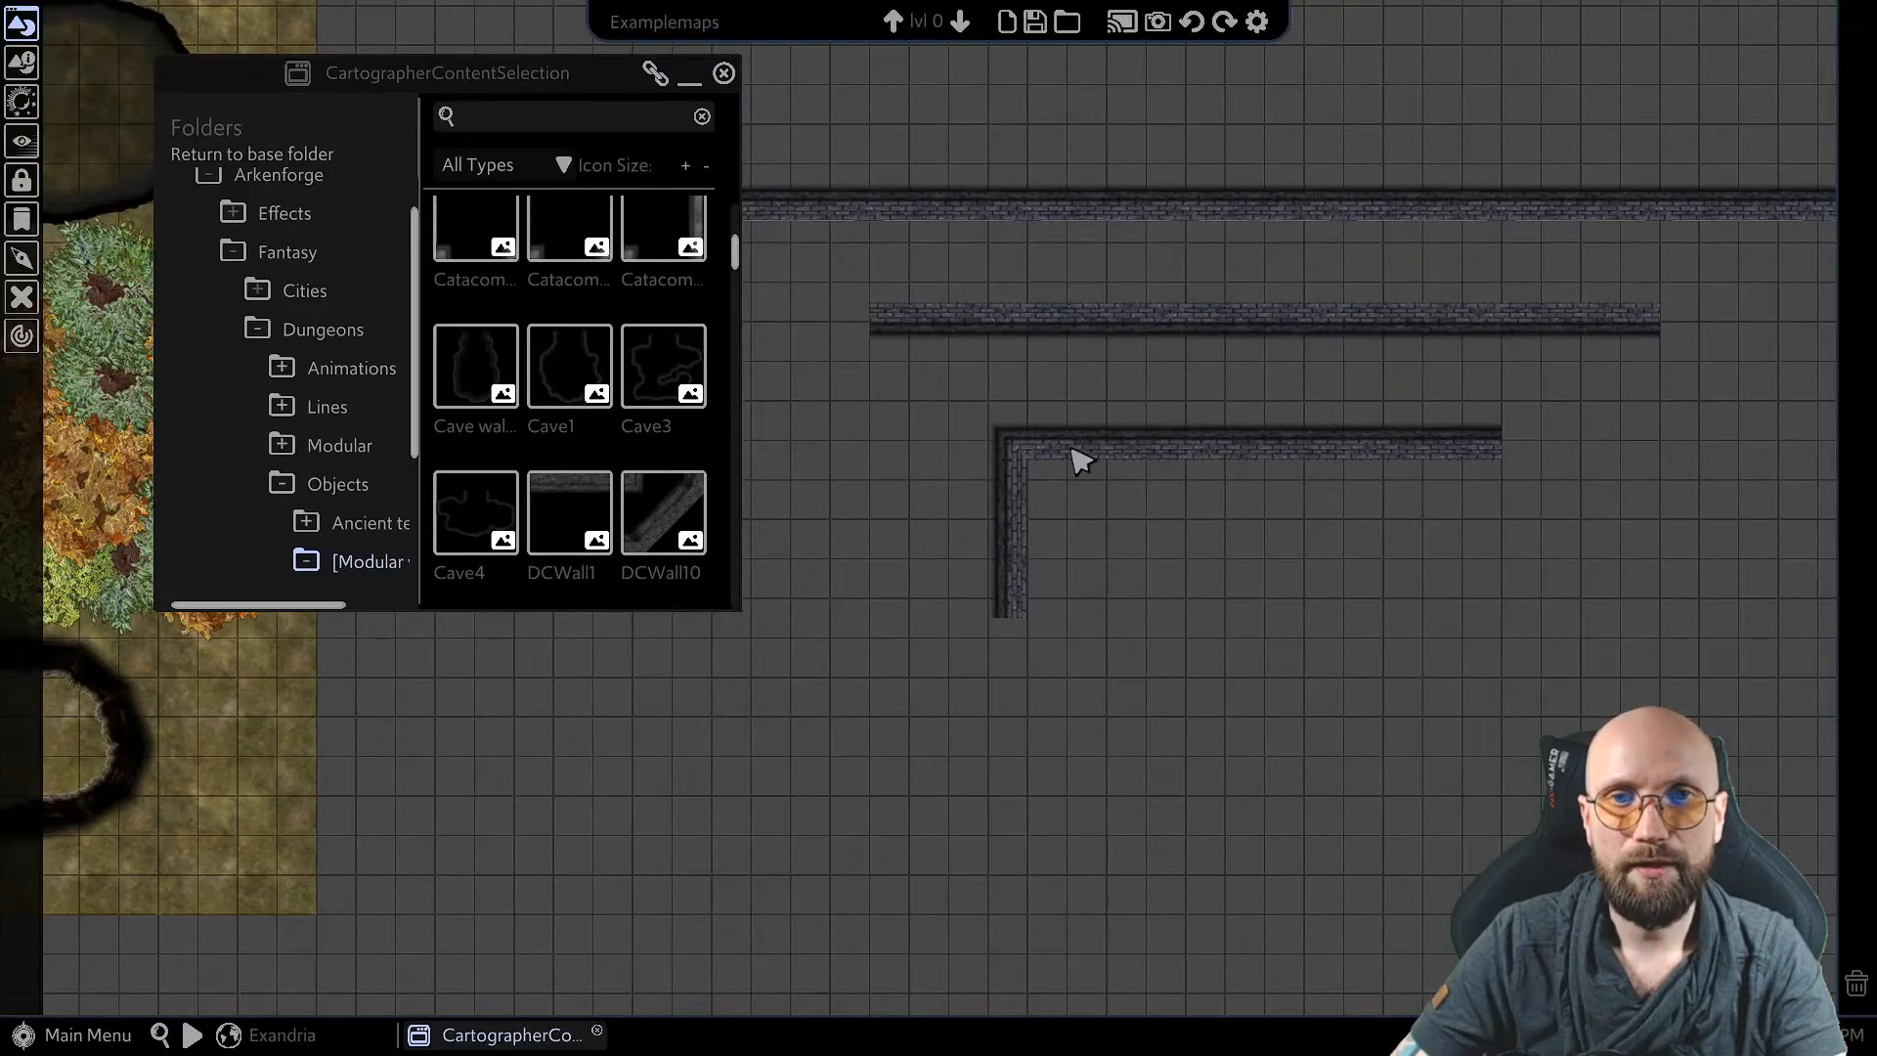
Step: Examine the straight and L-shaped brick walls on the map
{"action": "scroll", "coordinate": [1716, 440], "scroll_direction": "down", "scroll_amount": 4}
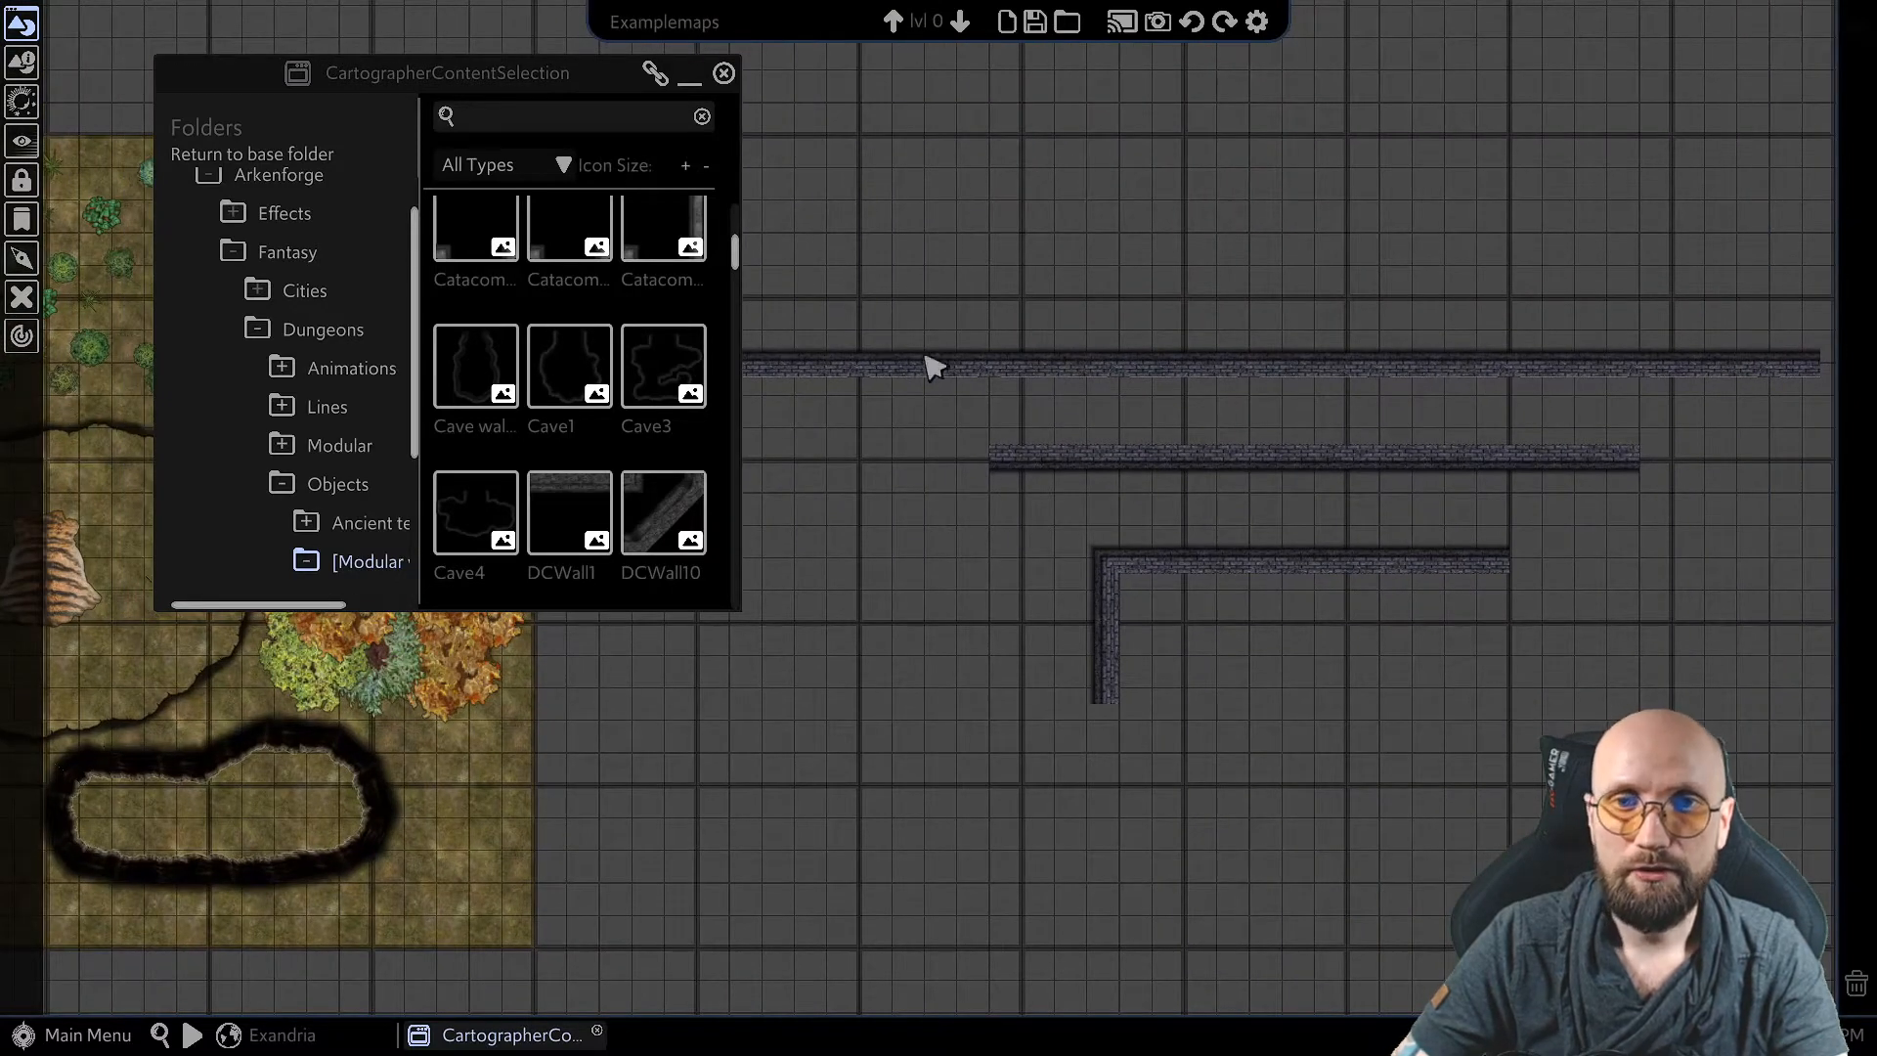
{"action": "left_click", "coordinate": [853, 364]}
{"action": "left_click", "coordinate": [1478, 638]}
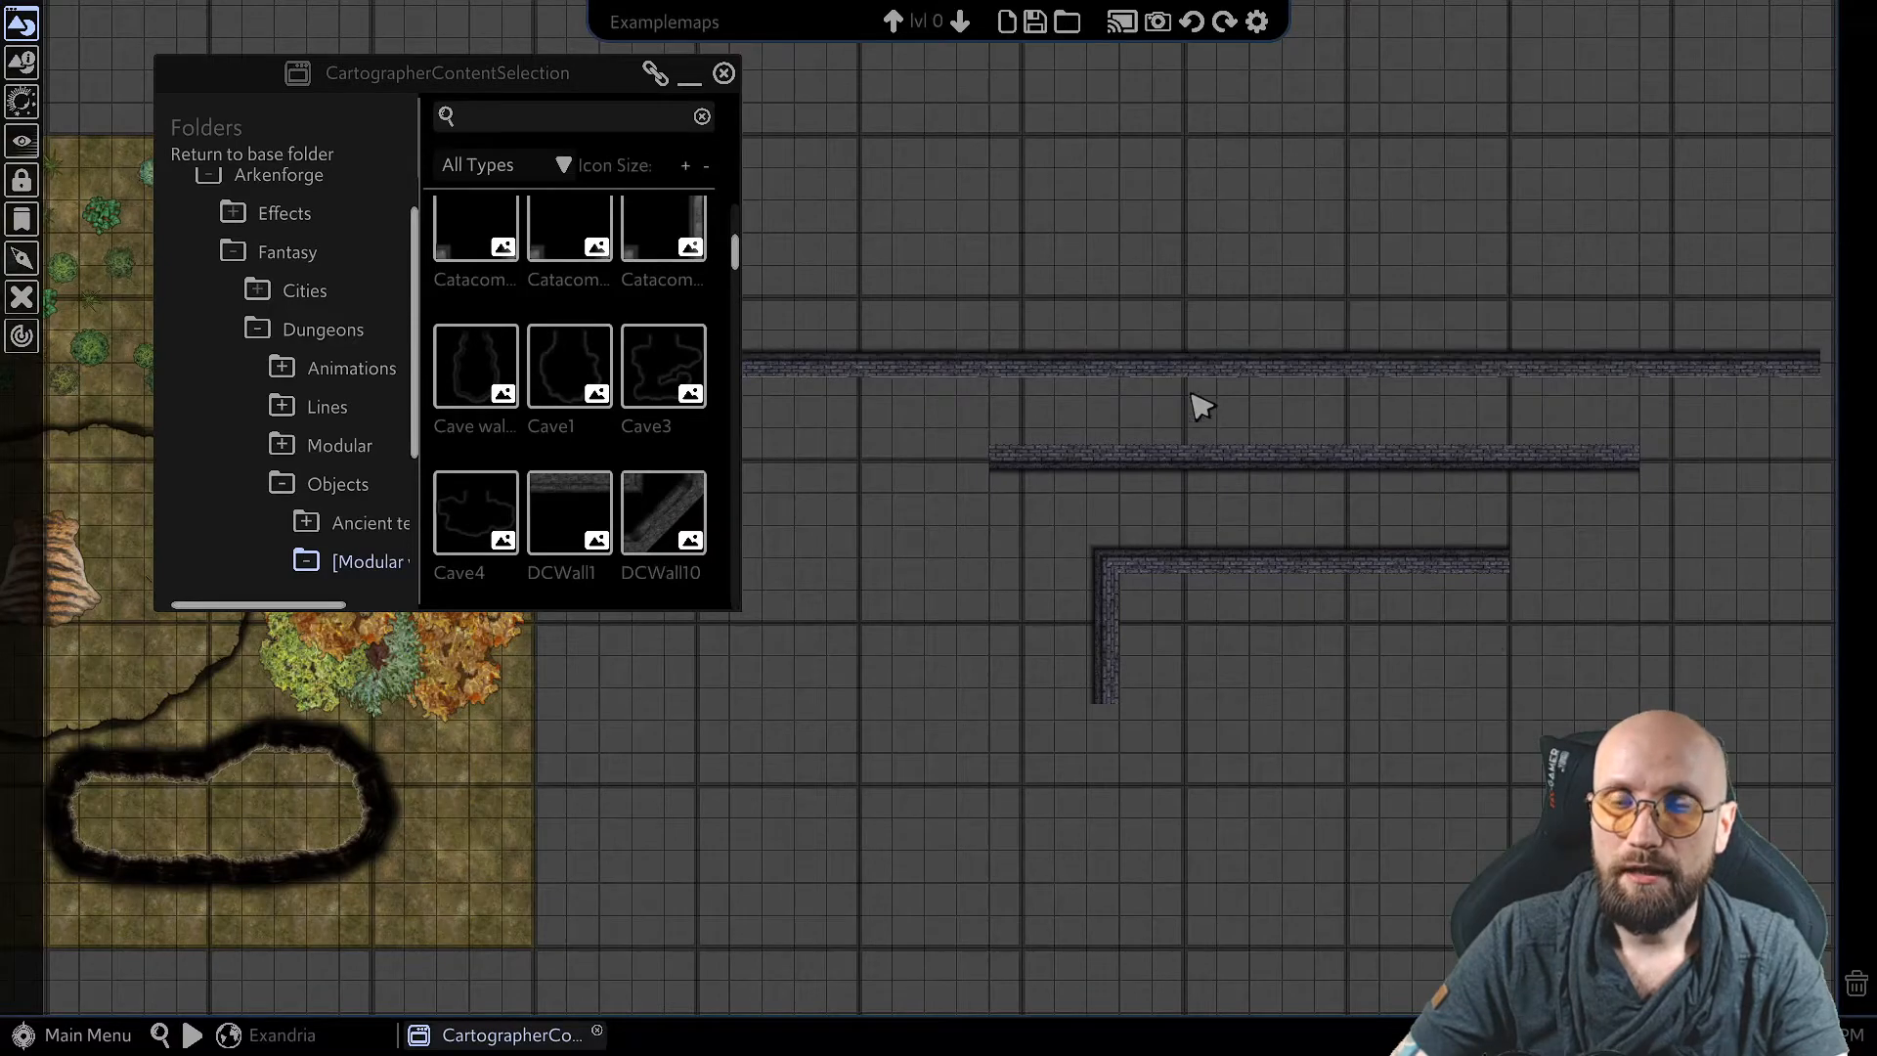
{"action": "left_click", "coordinate": [1051, 379]}
{"action": "left_click", "coordinate": [958, 430]}
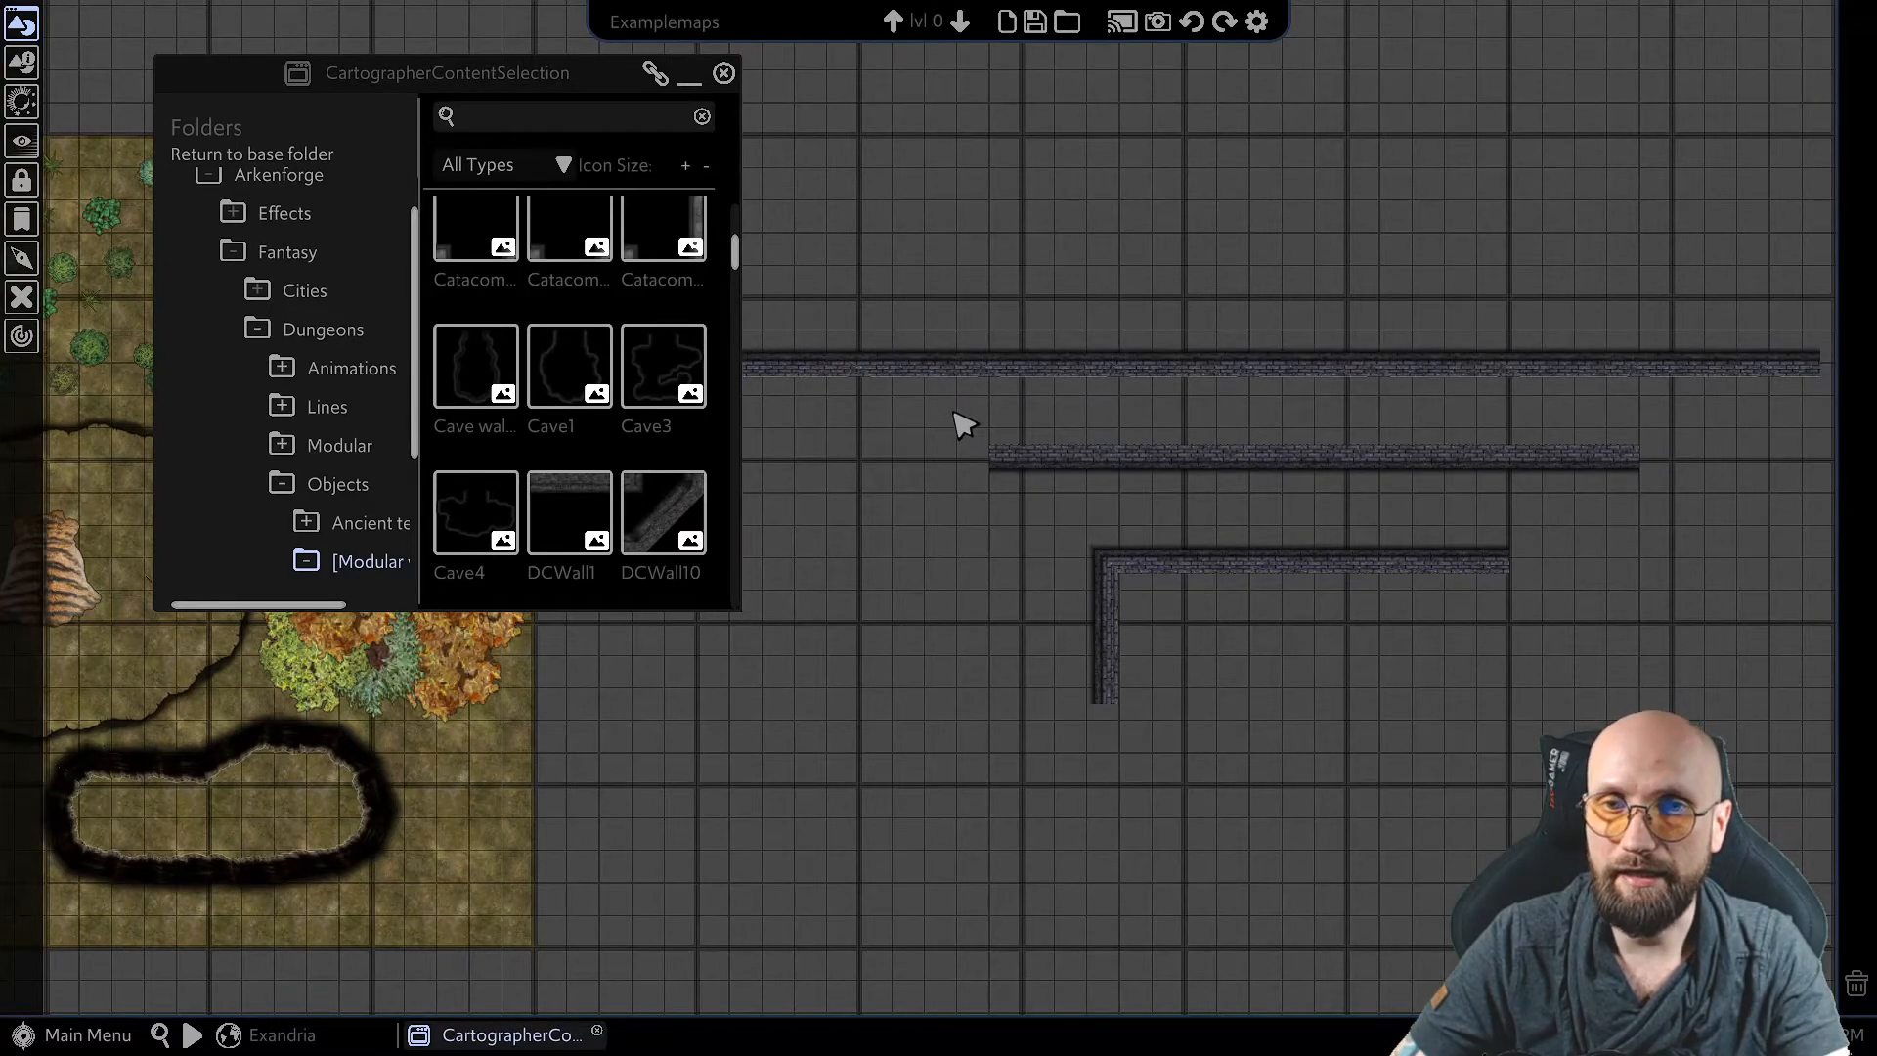
{"action": "scroll", "coordinate": [1152, 636], "scroll_direction": "up", "scroll_amount": 5}
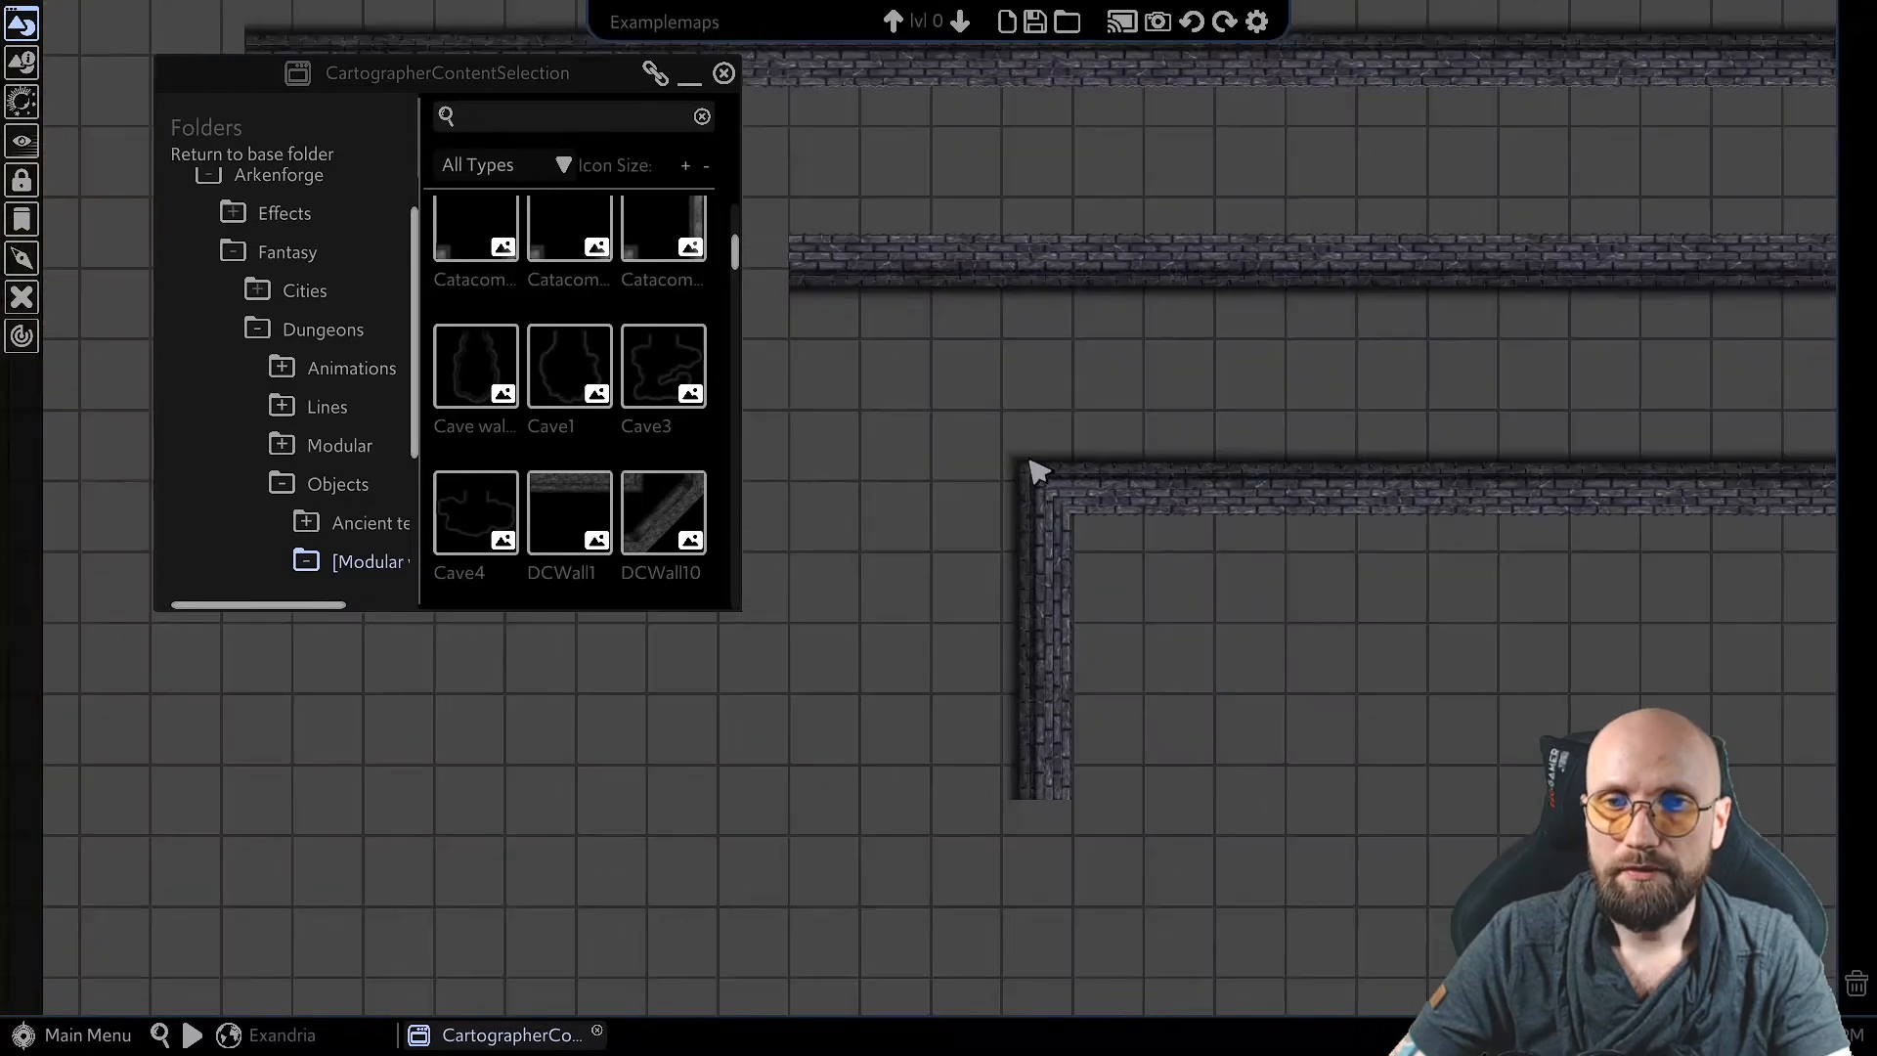
{"action": "middle_click_drag", "start_coordinate": [1109, 406], "coordinate": [1027, 393]}
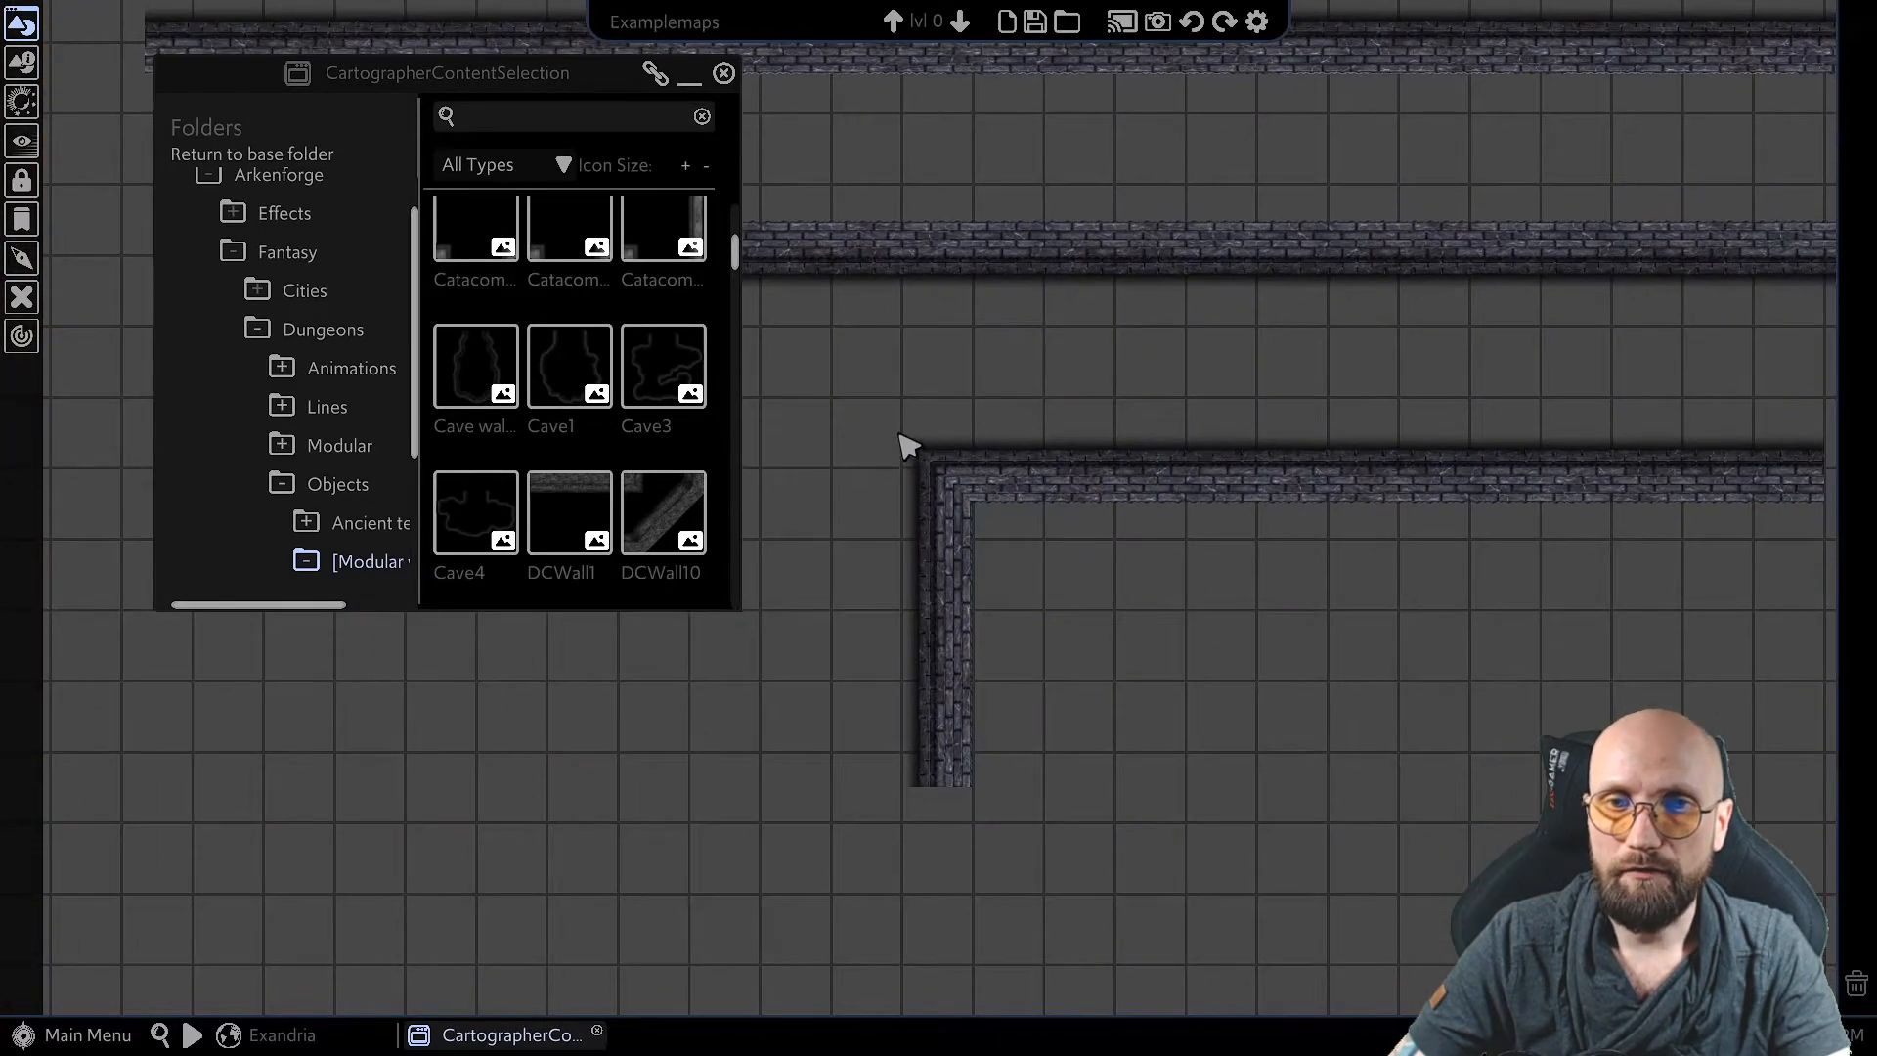
Step: Inspect the separate segments of the L-shaped brick wall and browse the modular wall pieces in the content library
{"action": "left_click", "coordinate": [1279, 486]}
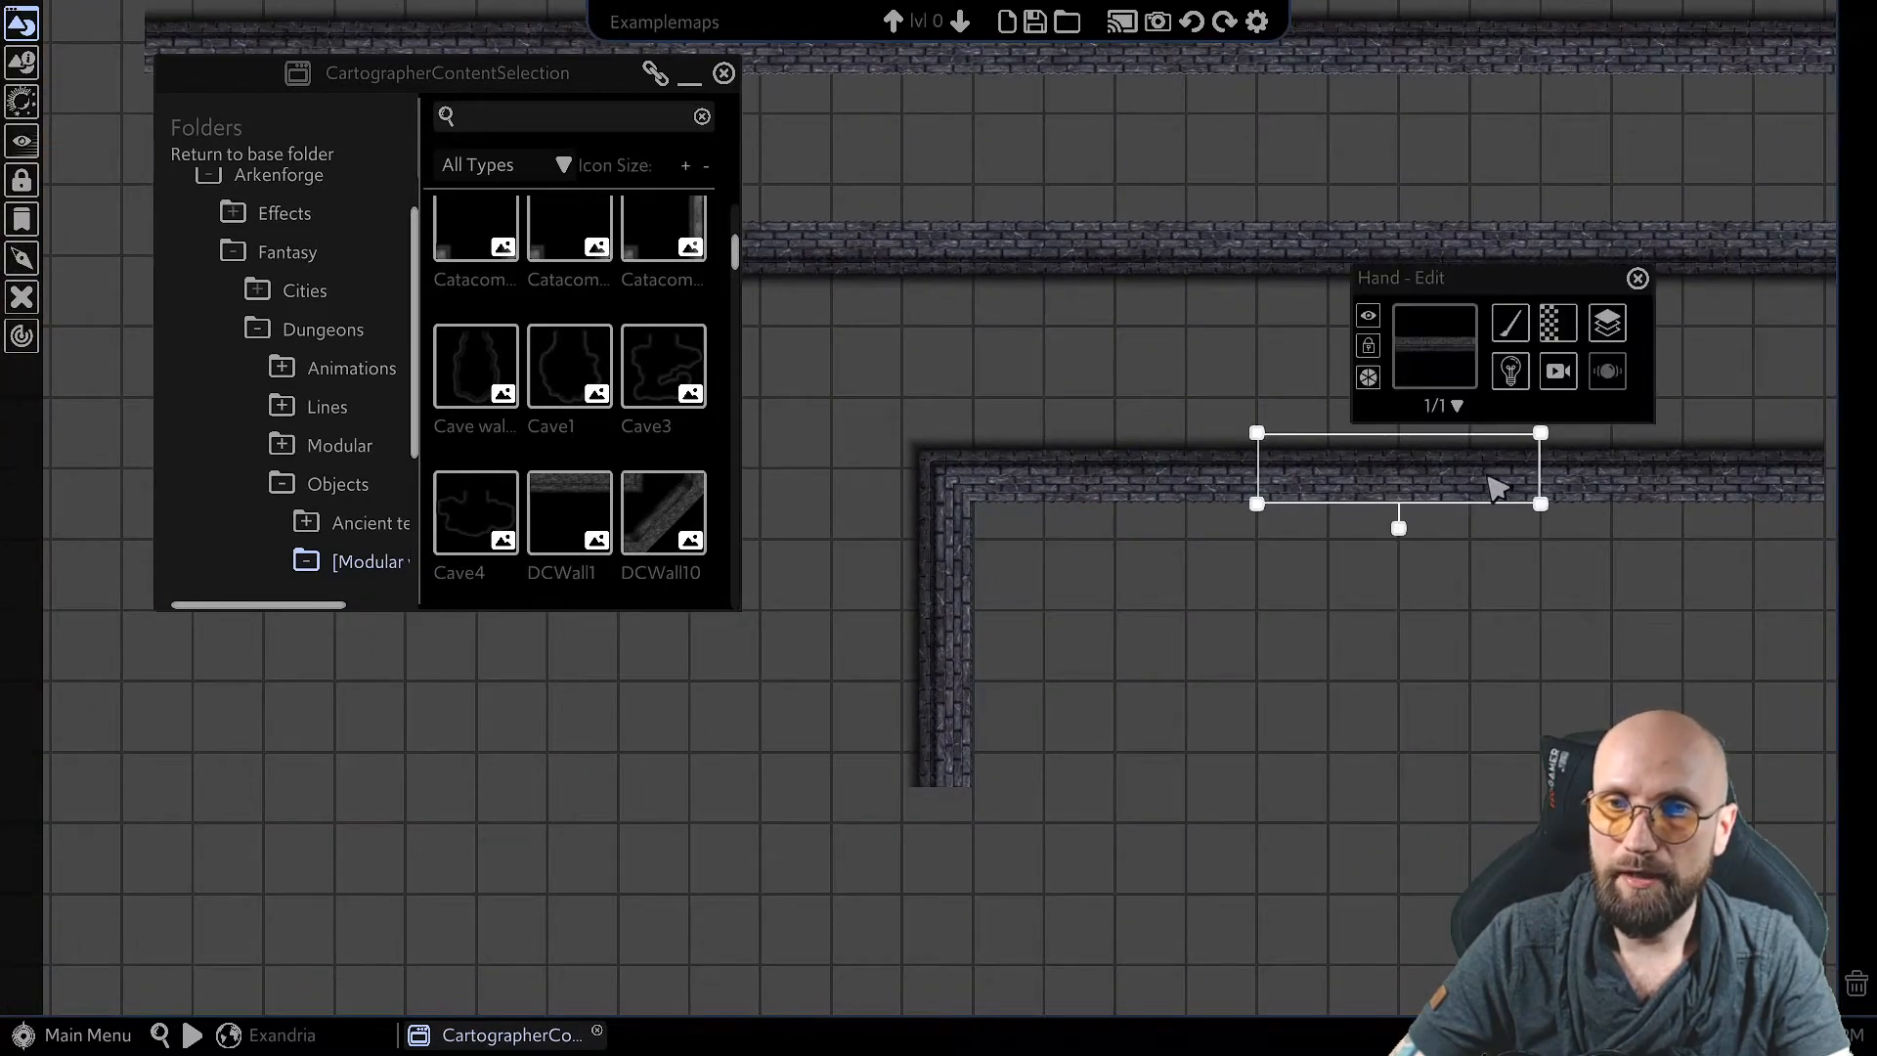
{"action": "left_click", "coordinate": [1536, 486]}
{"action": "left_click", "coordinate": [1127, 497]}
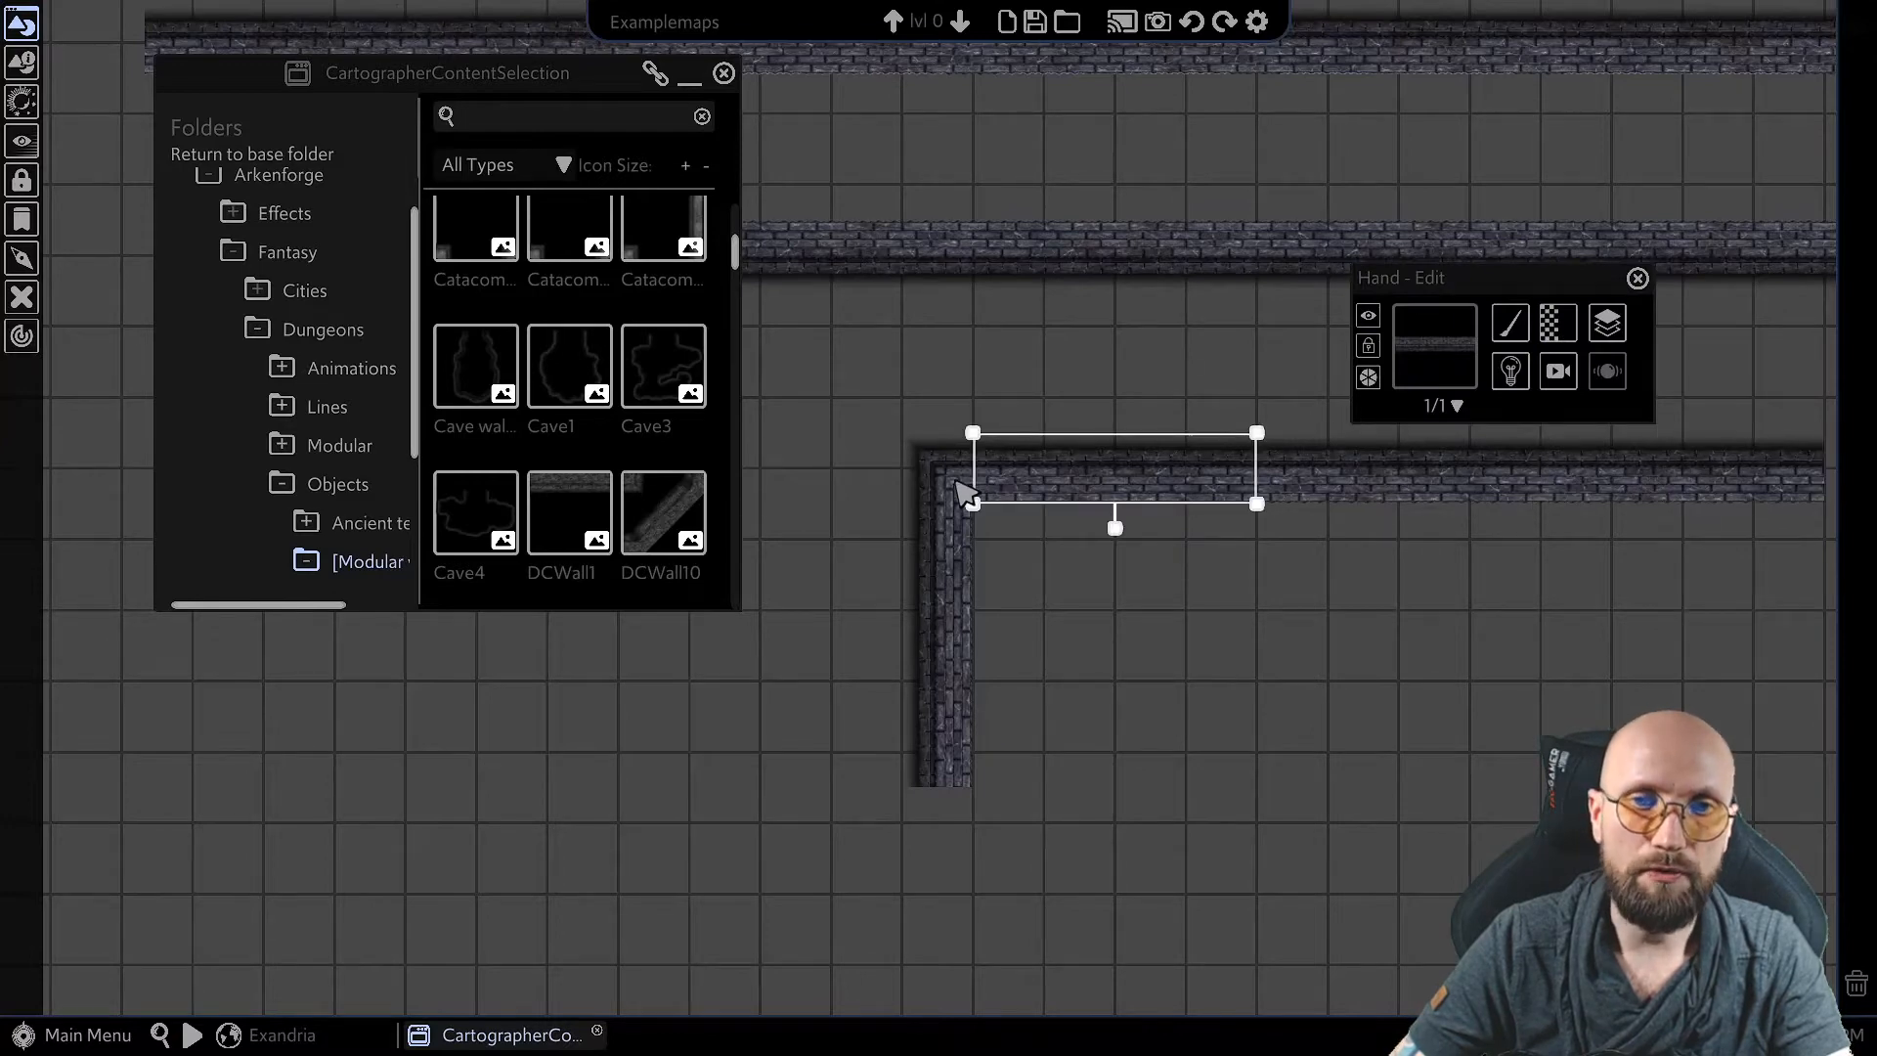
{"action": "left_click", "coordinate": [946, 584]}
{"action": "left_click", "coordinate": [975, 467]}
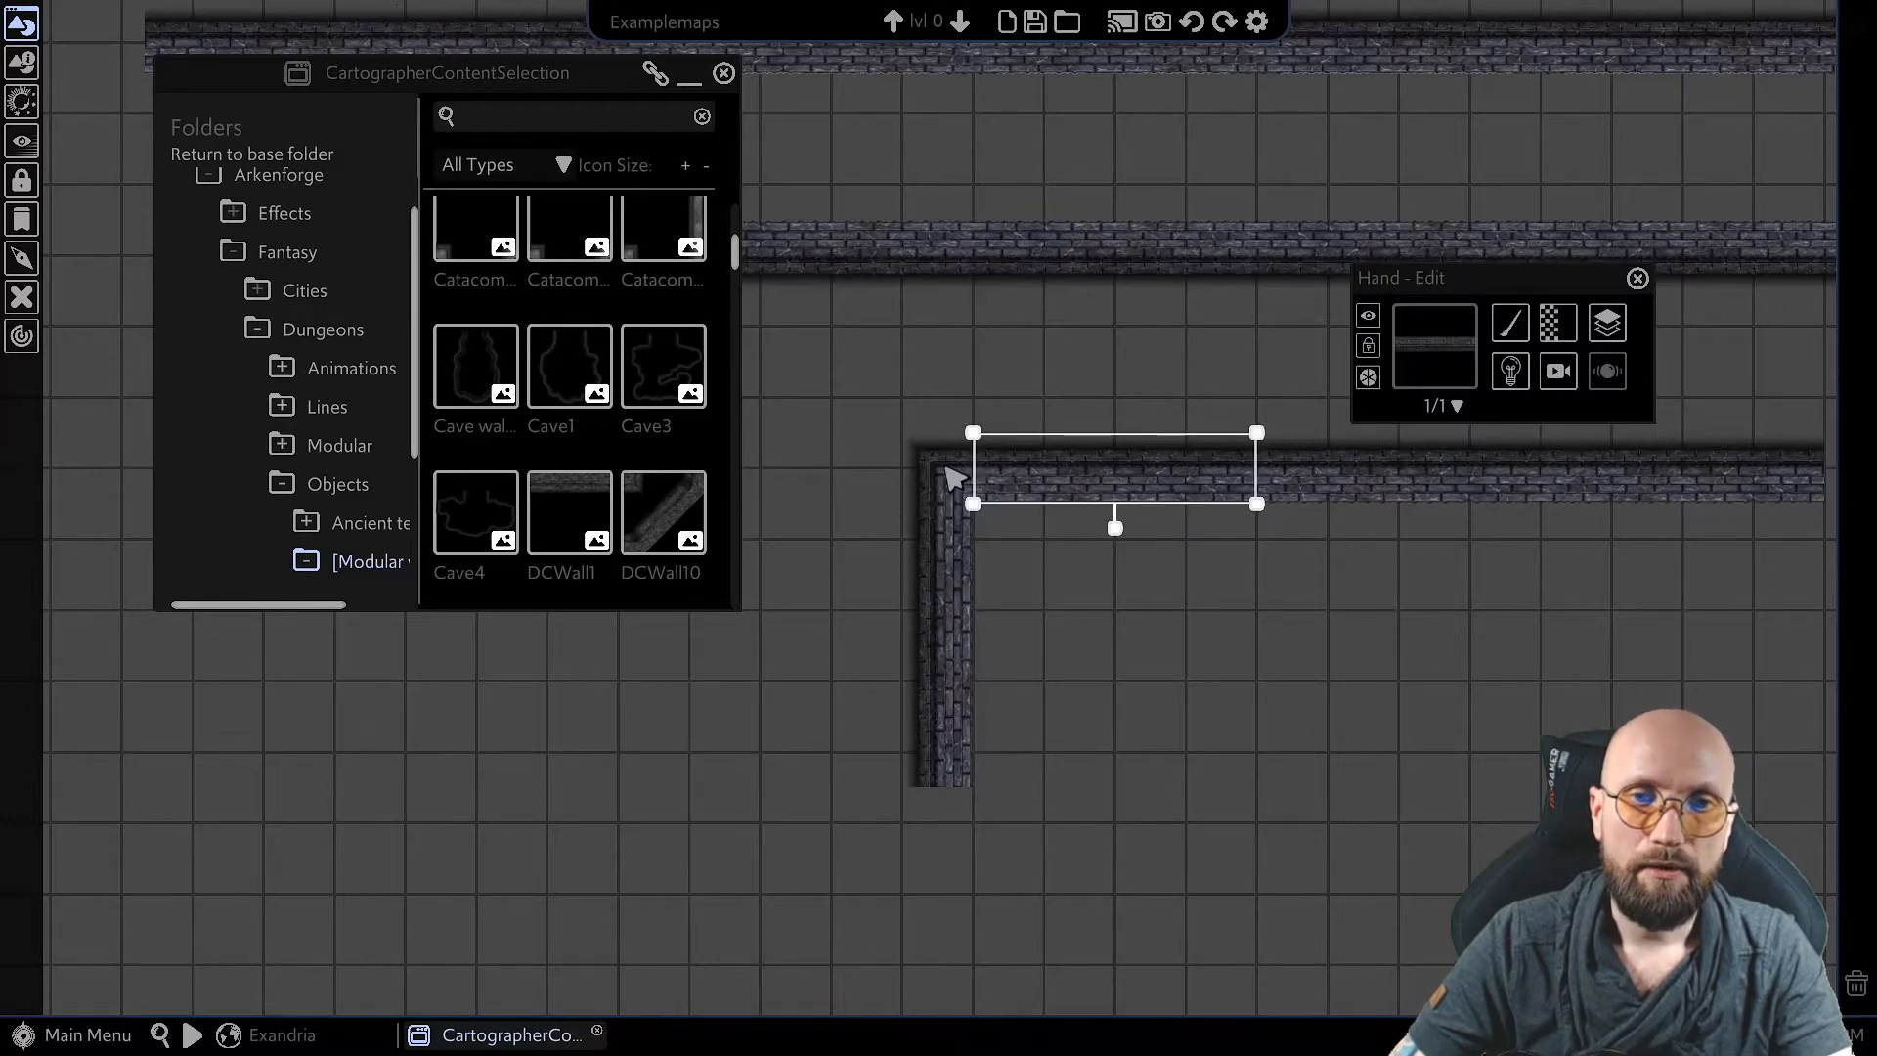
{"action": "left_click", "coordinate": [945, 468]}
{"action": "scroll", "coordinate": [1129, 575], "scroll_direction": "down", "scroll_amount": 1}
{"action": "left_click", "coordinate": [1216, 576]}
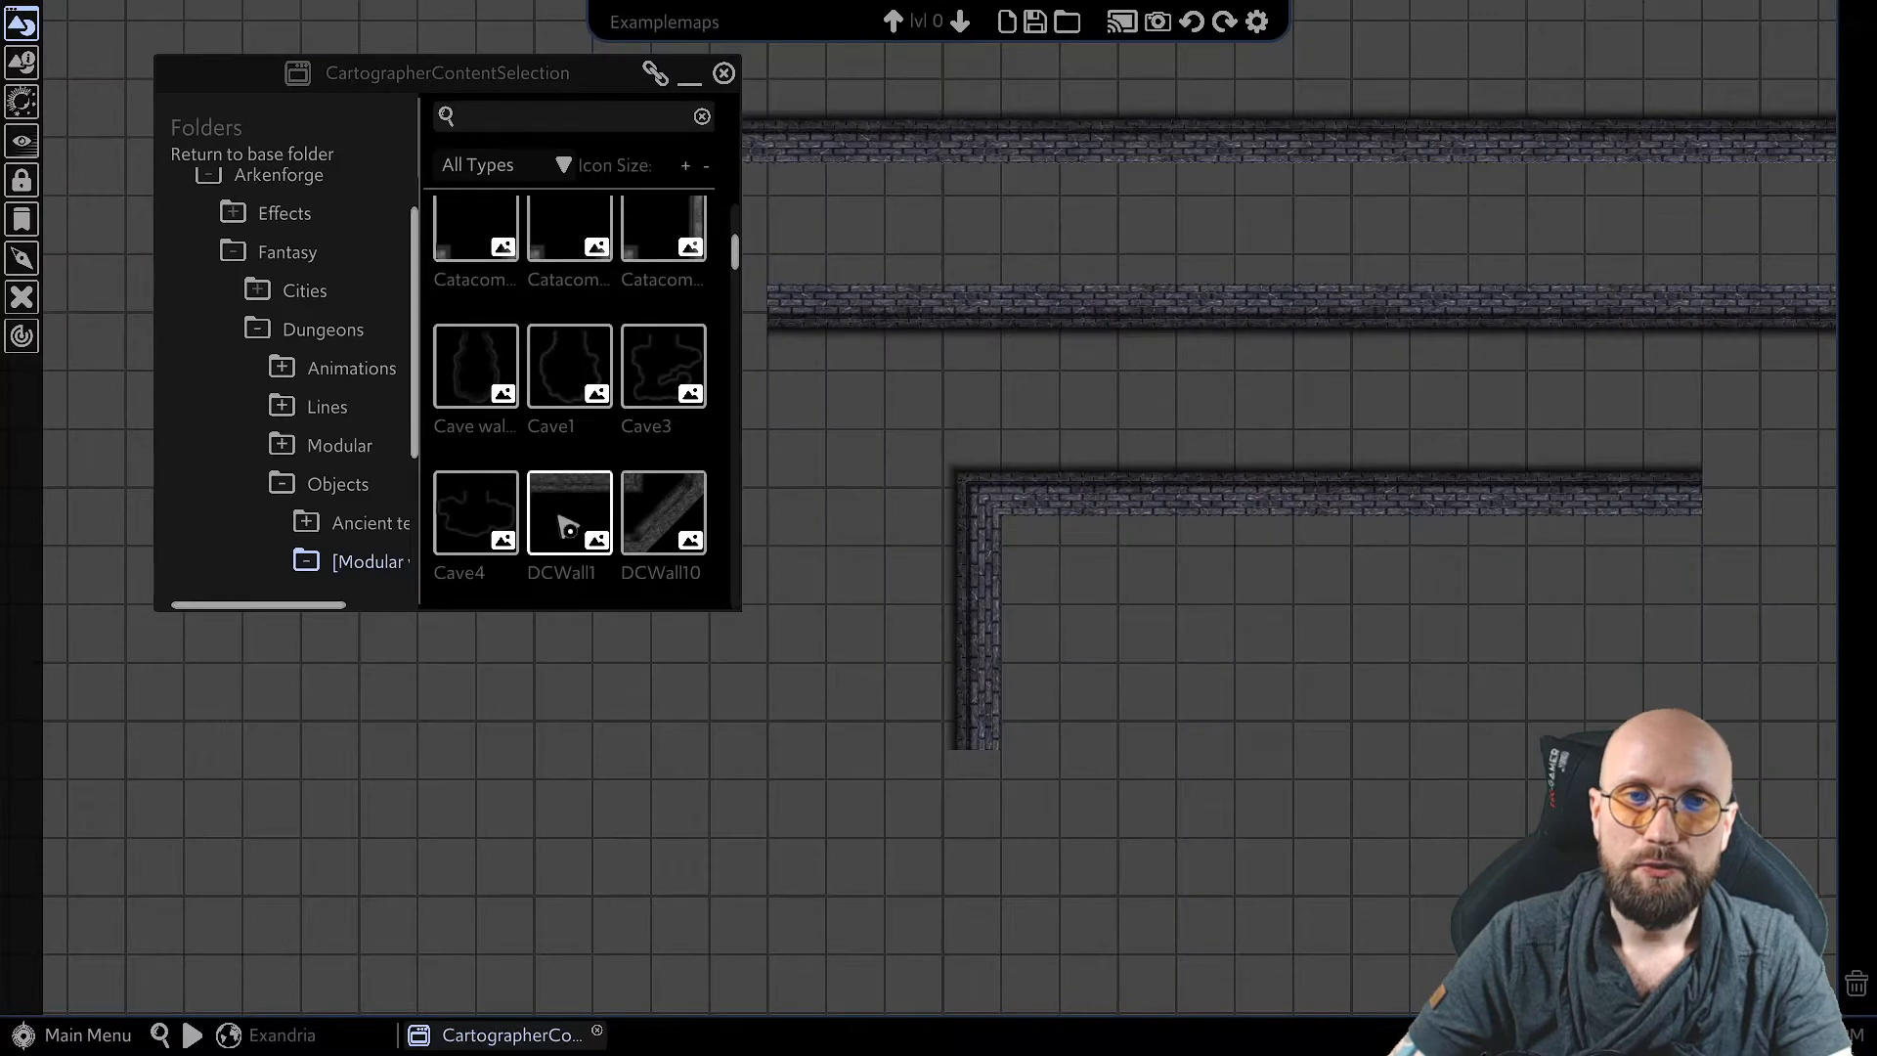
{"action": "scroll", "coordinate": [562, 455], "scroll_direction": "down", "scroll_amount": 5}
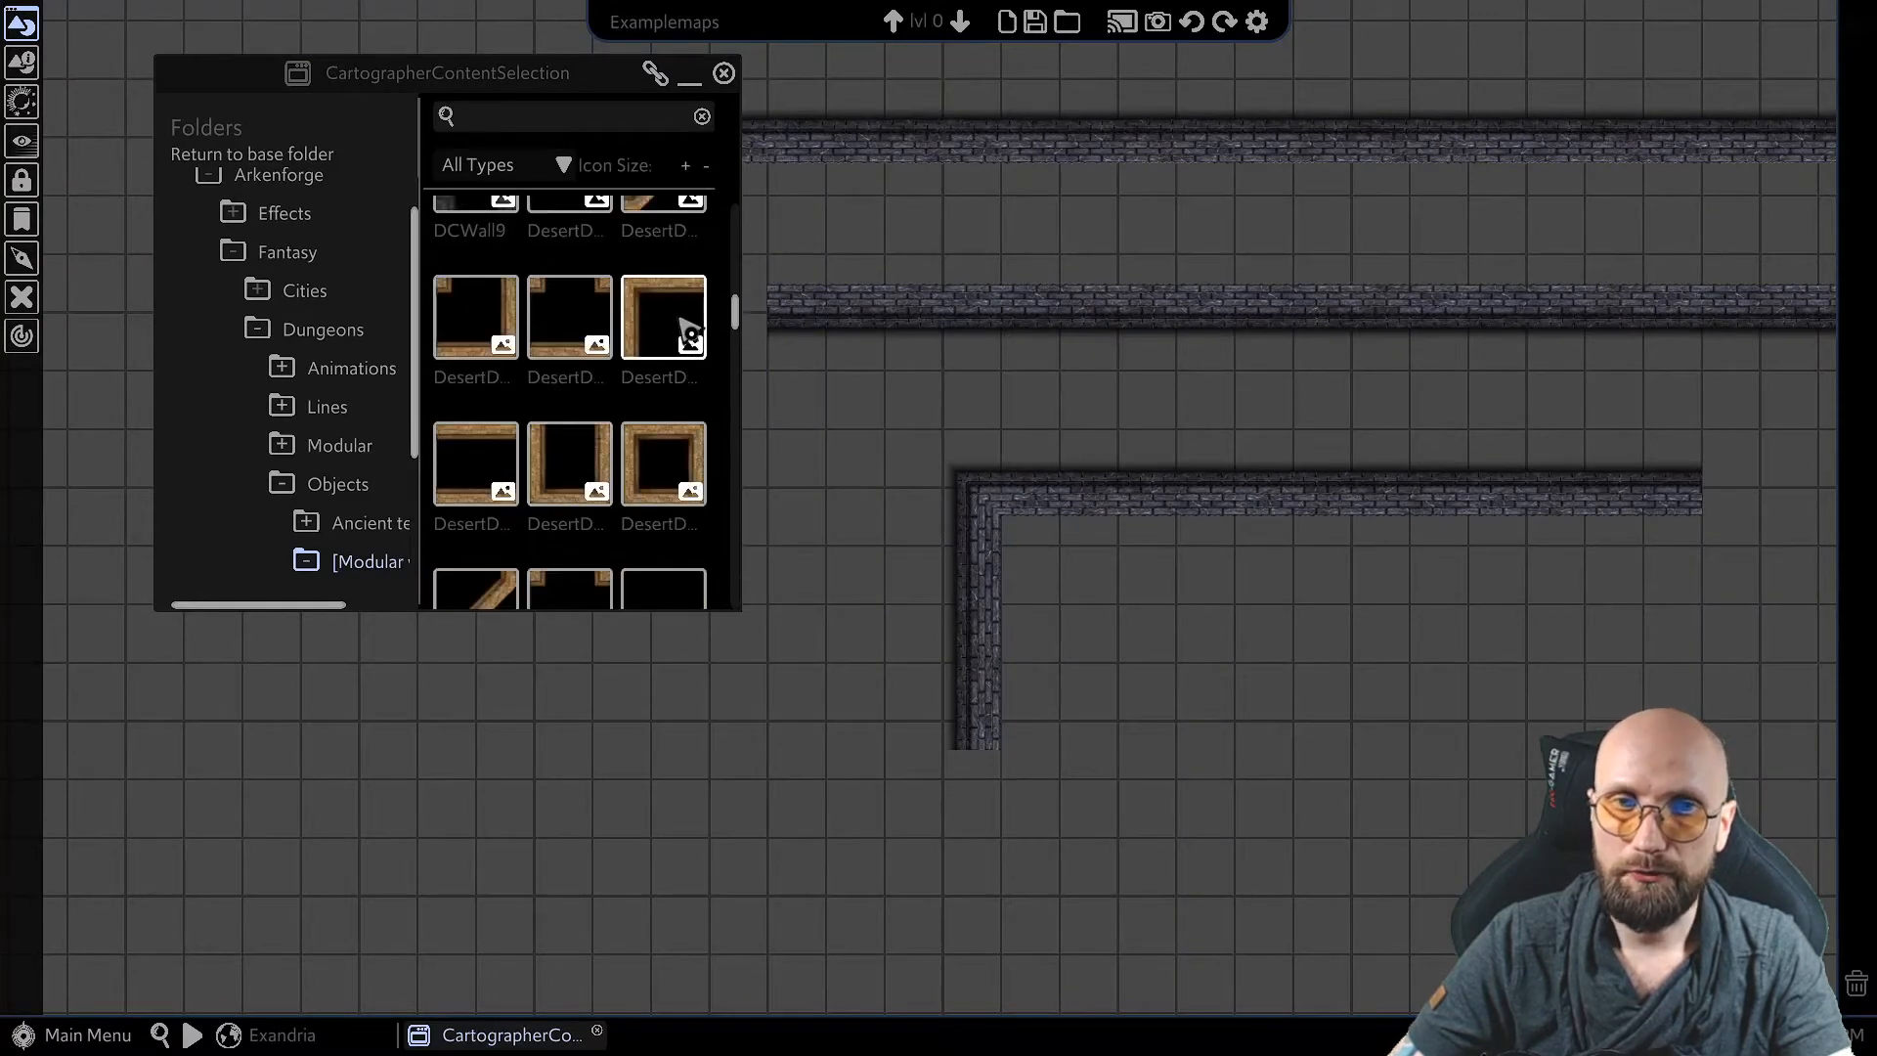
Step: Draw a long, winding freeform wall loop below the L-shaped wall, using its straight brick segment as a Freeform line
{"action": "left_click", "coordinate": [1130, 483]}
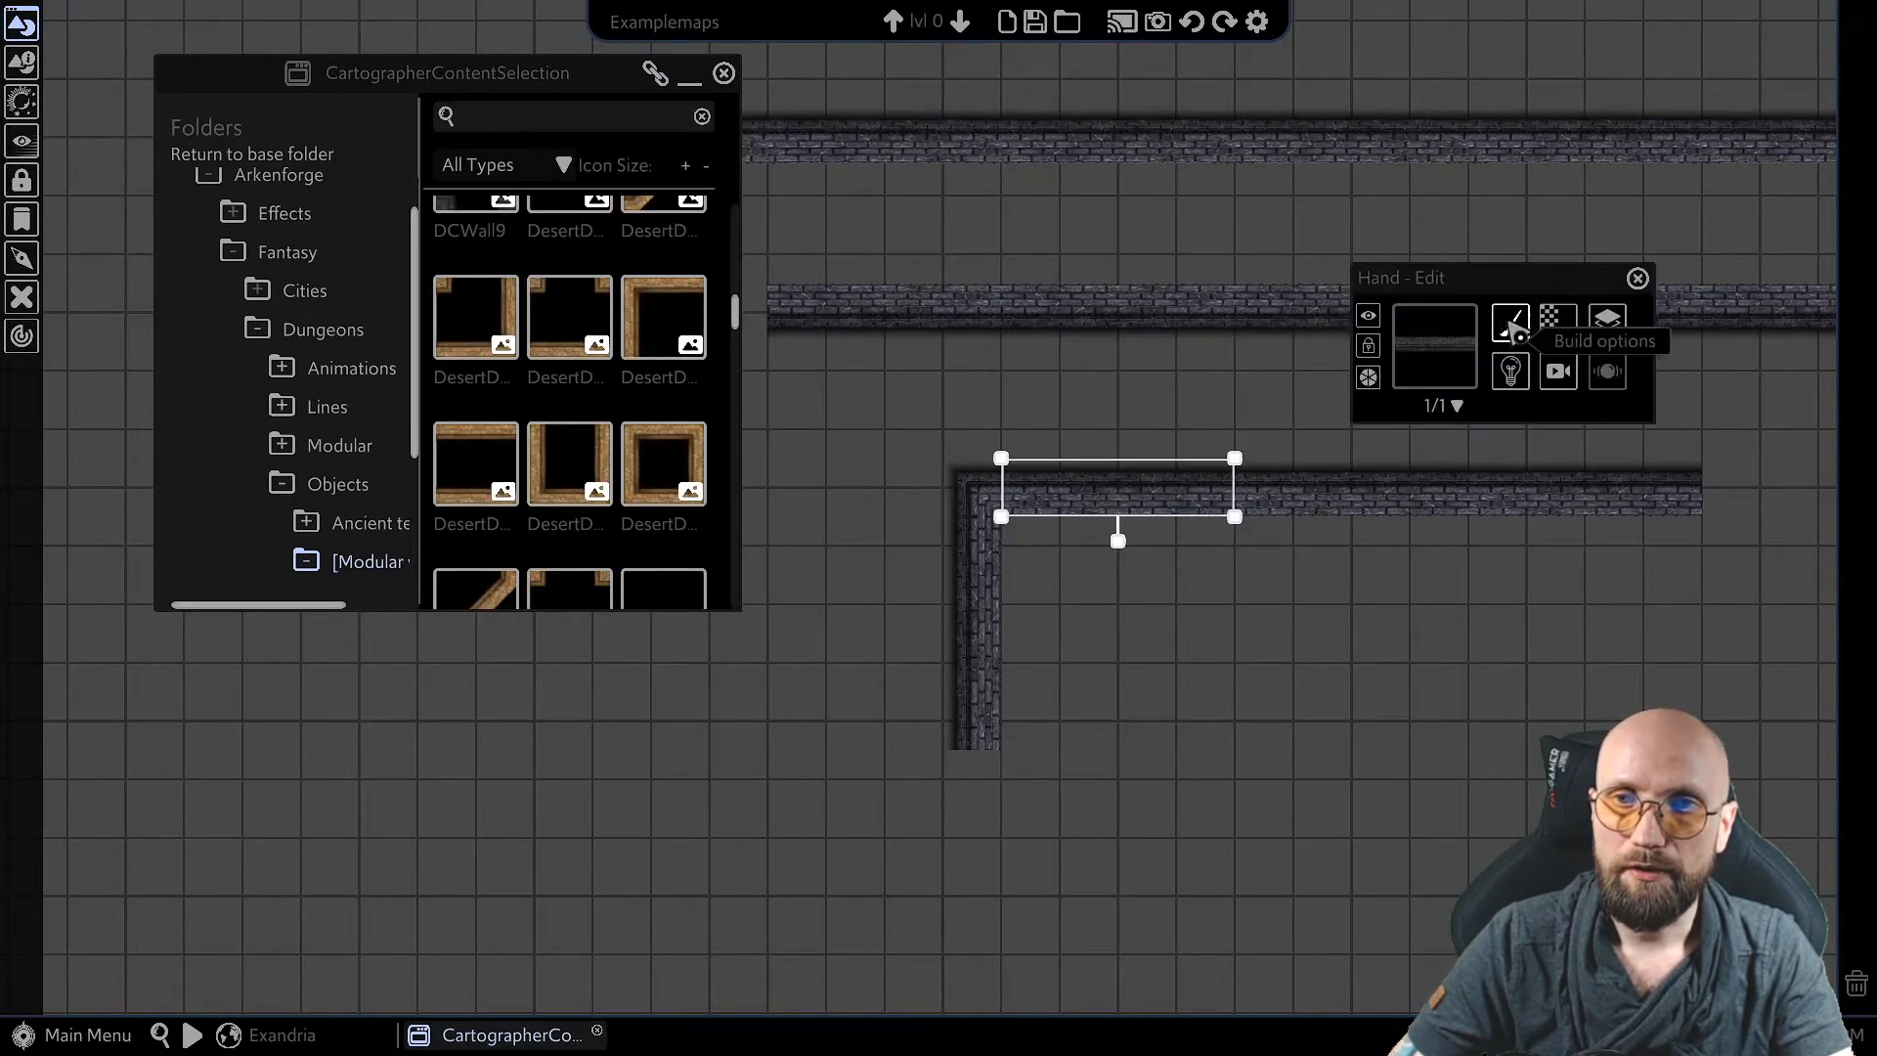
{"action": "left_click", "coordinate": [1510, 325]}
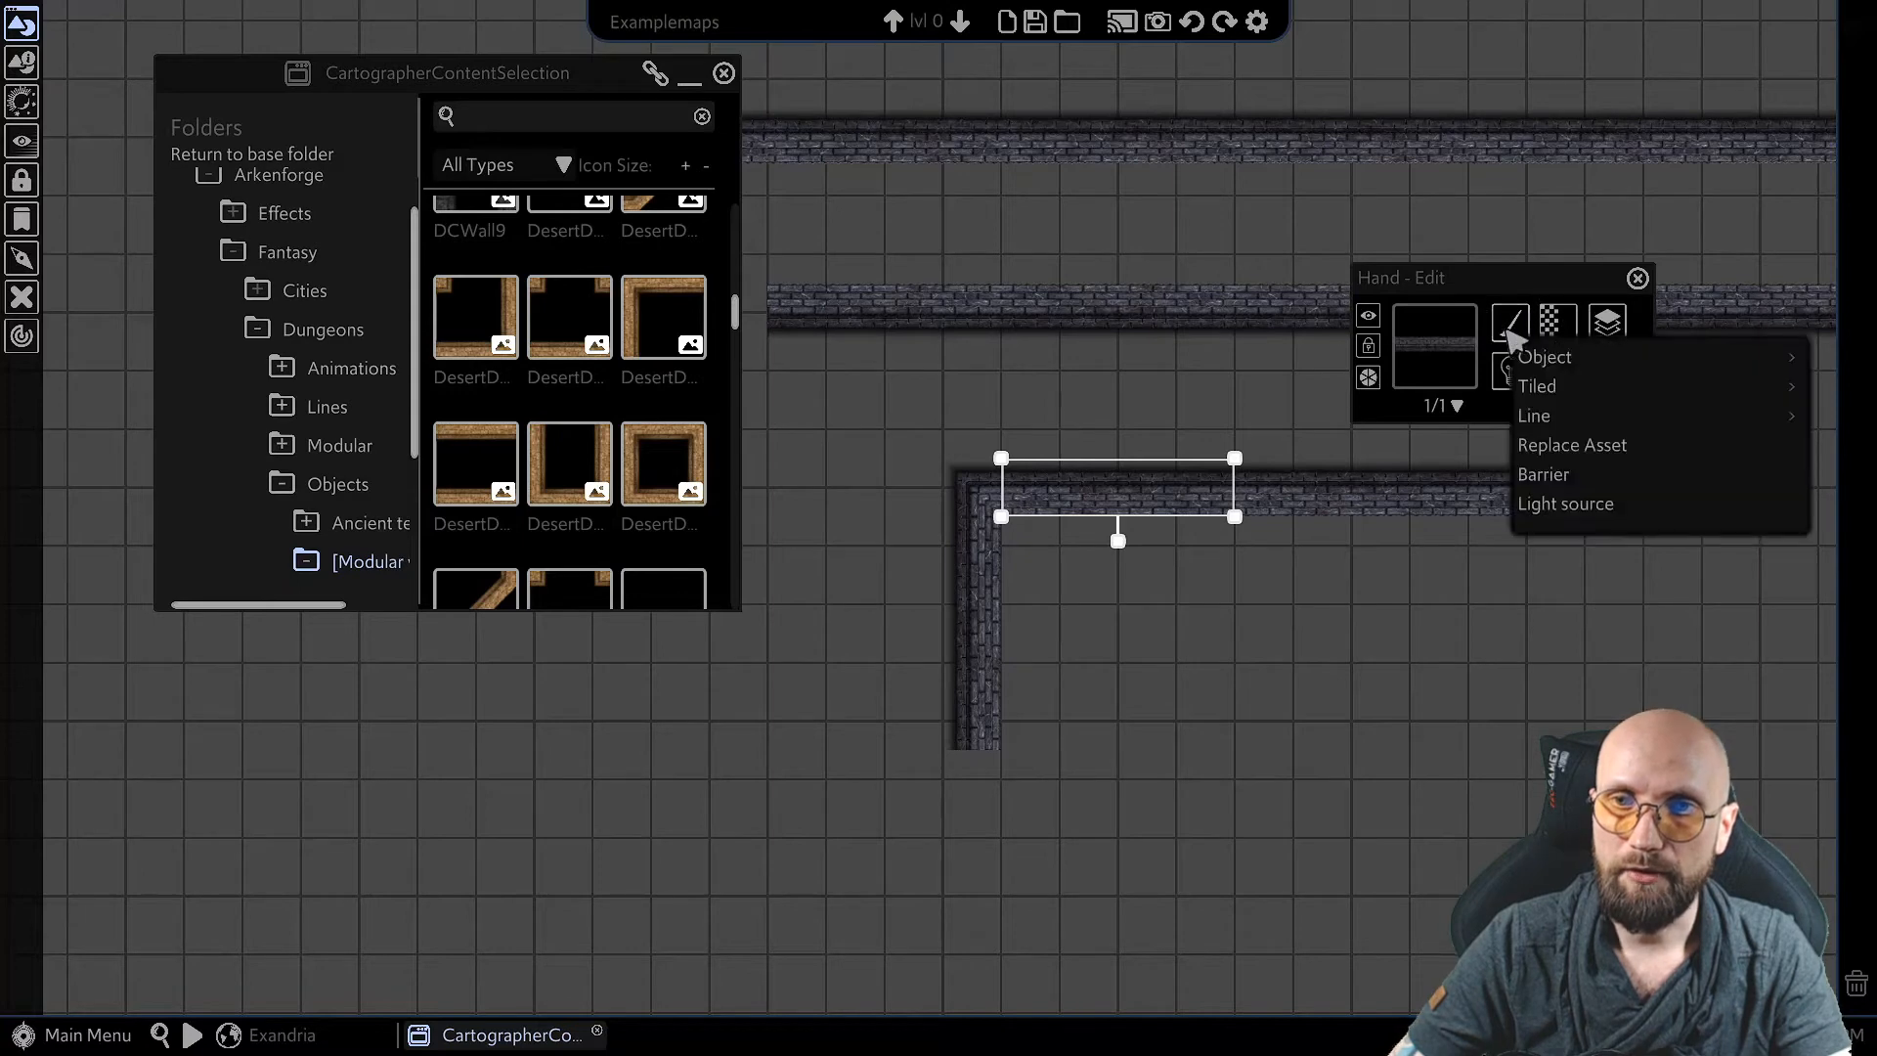
{"action": "mouse_move", "coordinate": [1537, 421]}
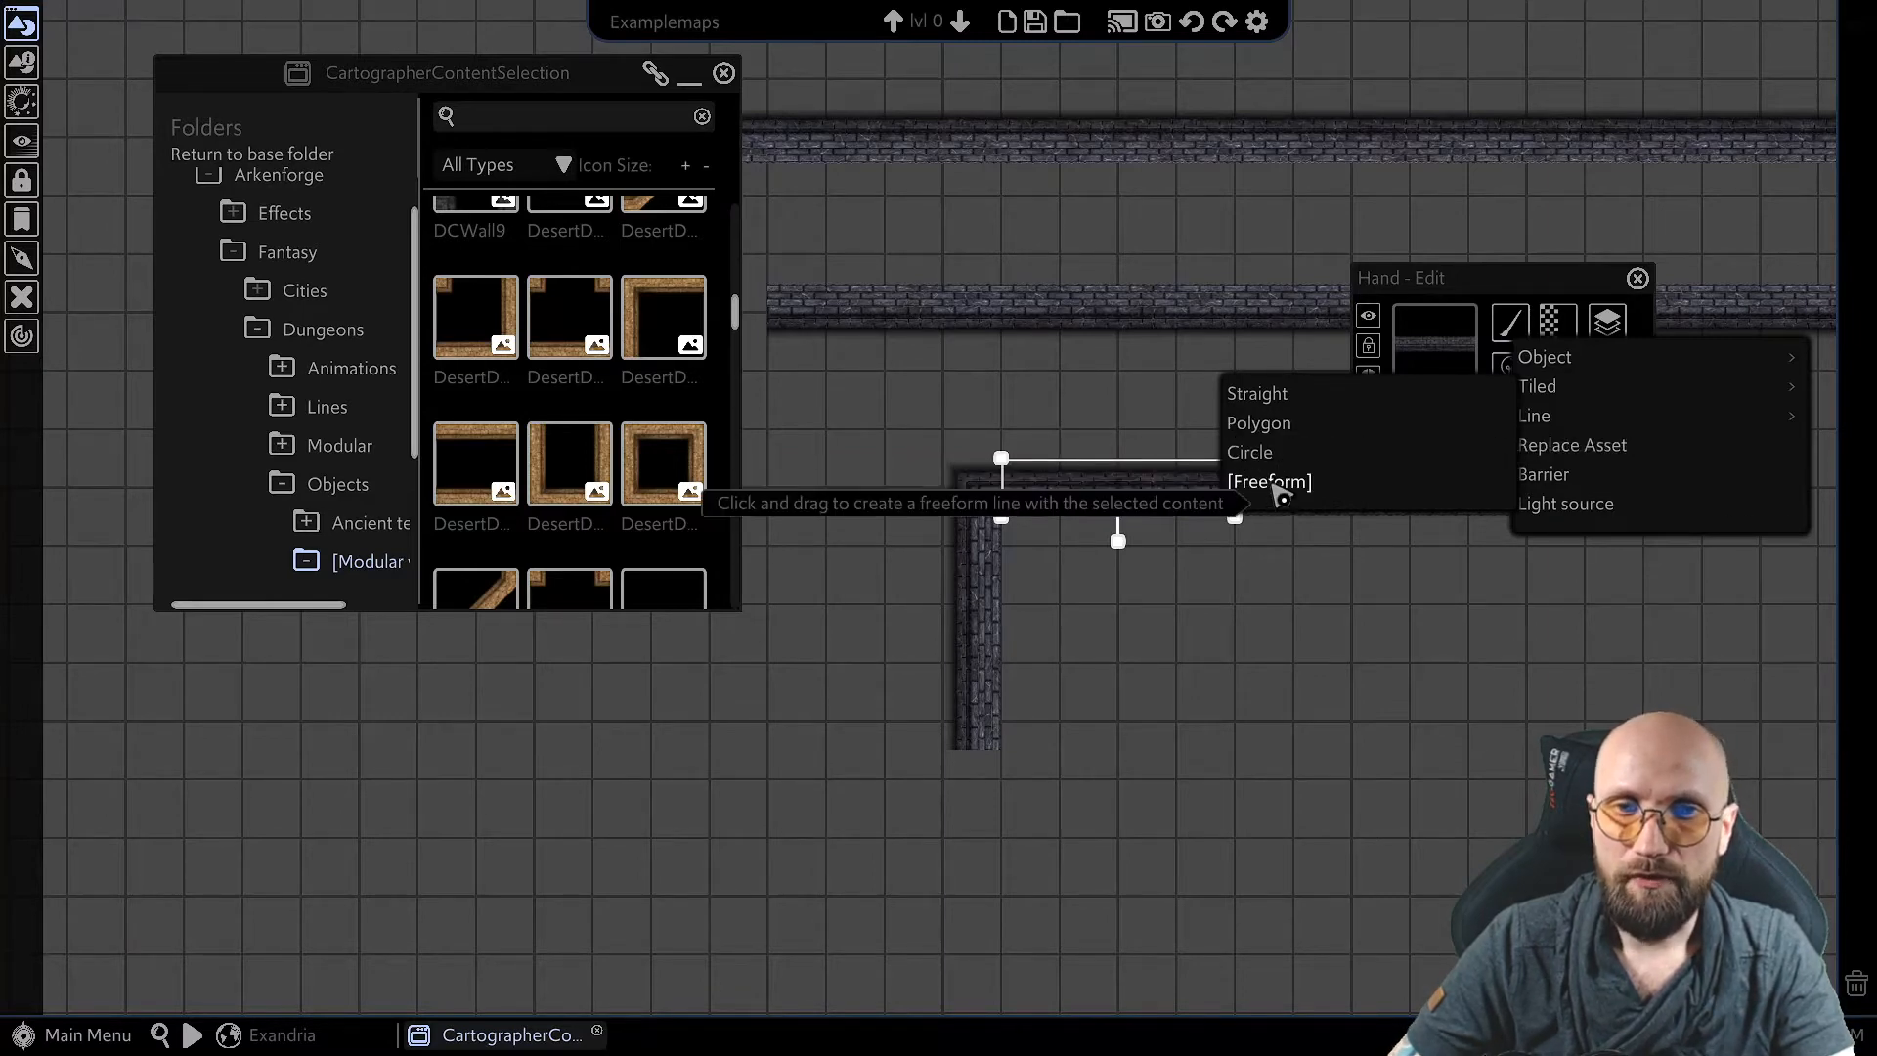
{"action": "left_click", "coordinate": [1271, 482]}
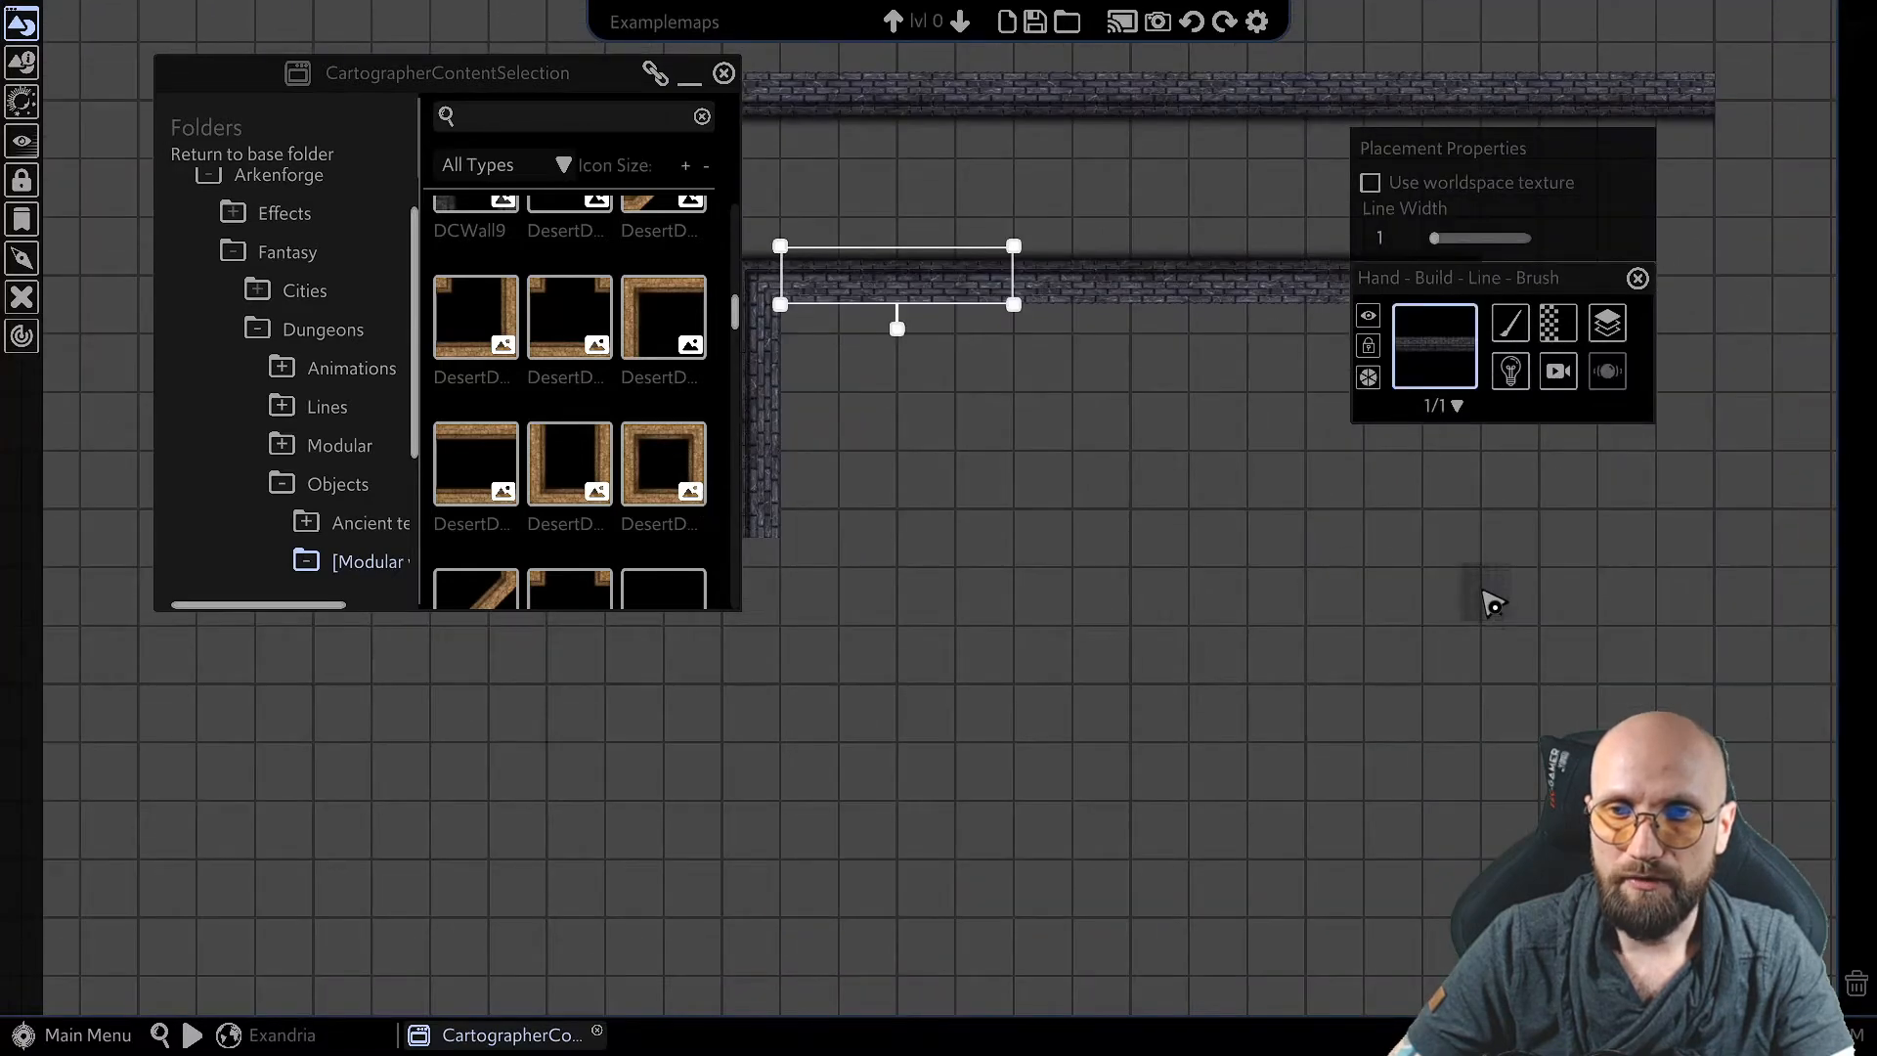
{"action": "mouse_move", "coordinate": [1493, 603]}
{"action": "left_mouse_down"}
{"action": "mouse_move", "coordinate": [1424, 548]}
{"action": "mouse_move", "coordinate": [1324, 548]}
{"action": "mouse_move", "coordinate": [1256, 601]}
{"action": "mouse_move", "coordinate": [1111, 574]}
{"action": "mouse_move", "coordinate": [964, 612]}
{"action": "mouse_move", "coordinate": [766, 772]}
{"action": "mouse_move", "coordinate": [354, 821]}
{"action": "mouse_move", "coordinate": [130, 775]}
{"action": "mouse_move", "coordinate": [251, 734]}
{"action": "mouse_move", "coordinate": [692, 690]}
{"action": "mouse_move", "coordinate": [854, 612]}
{"action": "mouse_move", "coordinate": [997, 490]}
{"action": "mouse_move", "coordinate": [1160, 507]}
{"action": "mouse_move", "coordinate": [1366, 483]}
{"action": "mouse_move", "coordinate": [1588, 561]}
{"action": "mouse_move", "coordinate": [1552, 648]}
{"action": "left_mouse_up"}
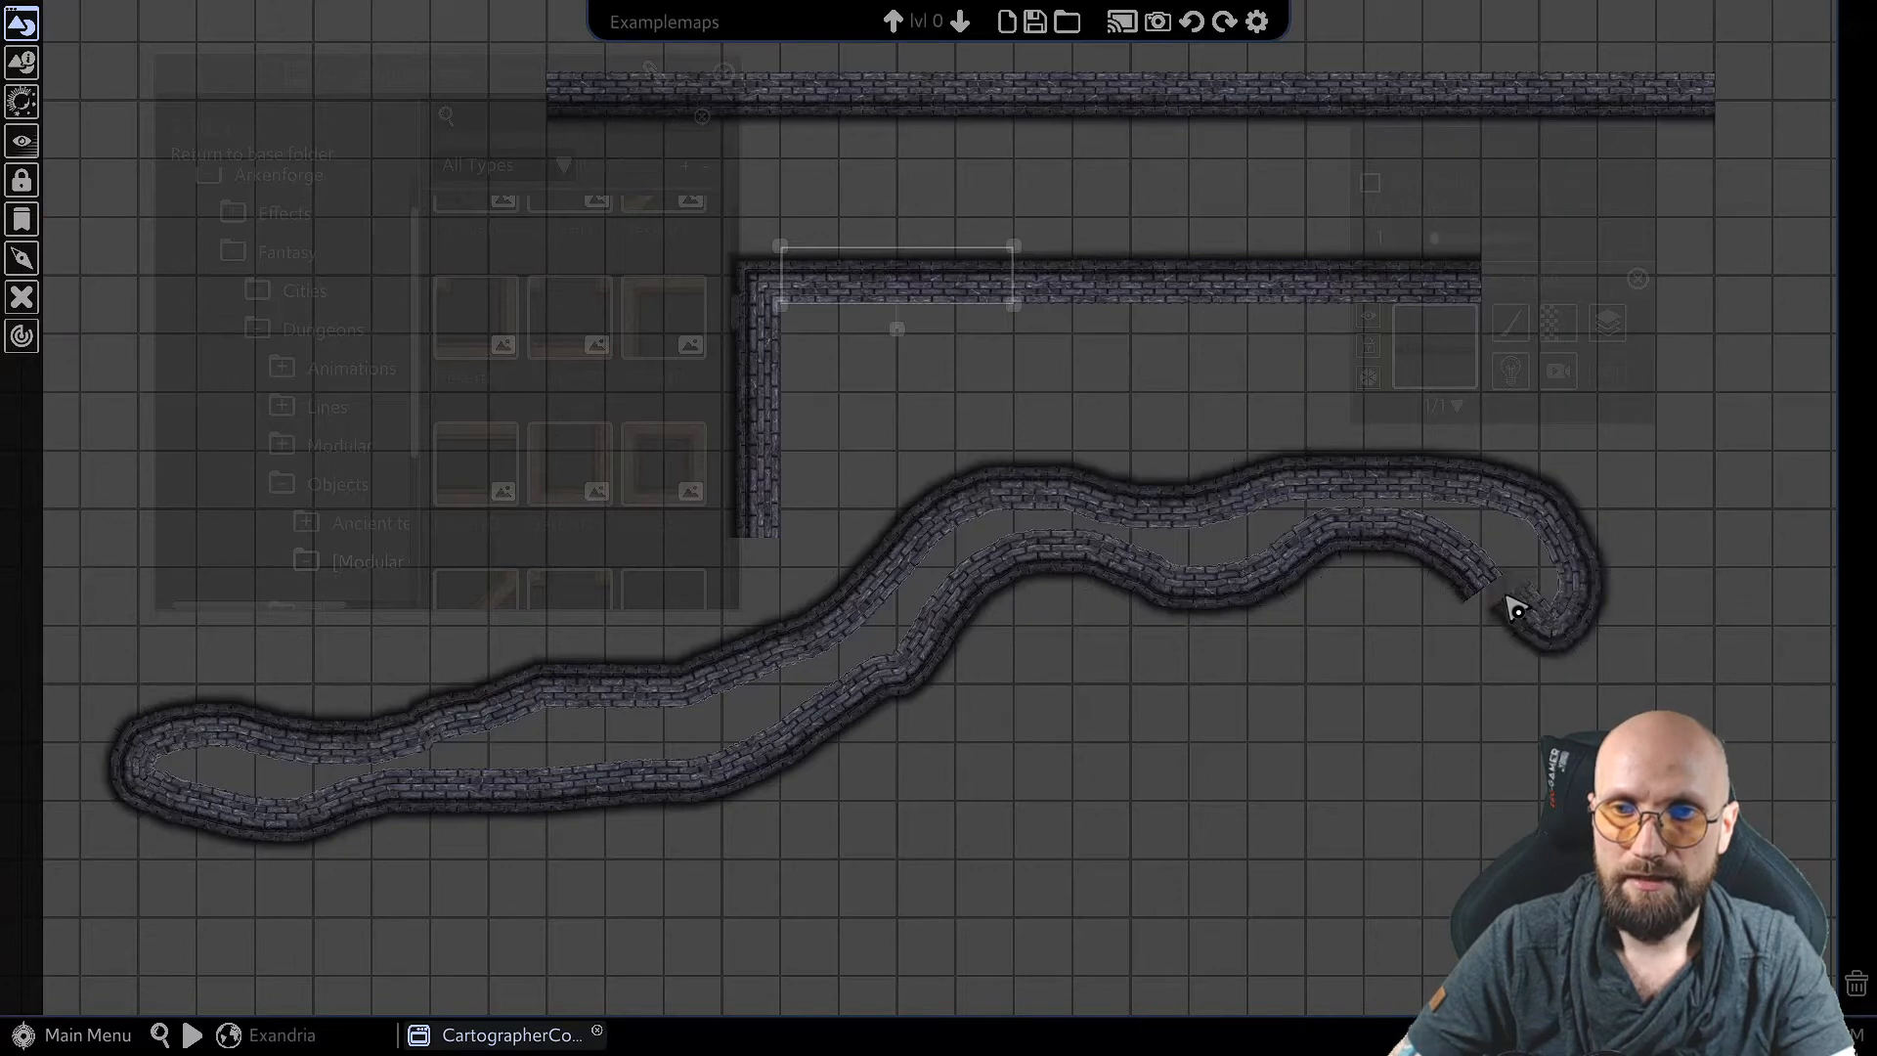
{"action": "middle_click_drag", "start_coordinate": [1113, 723], "coordinate": [1386, 573]}
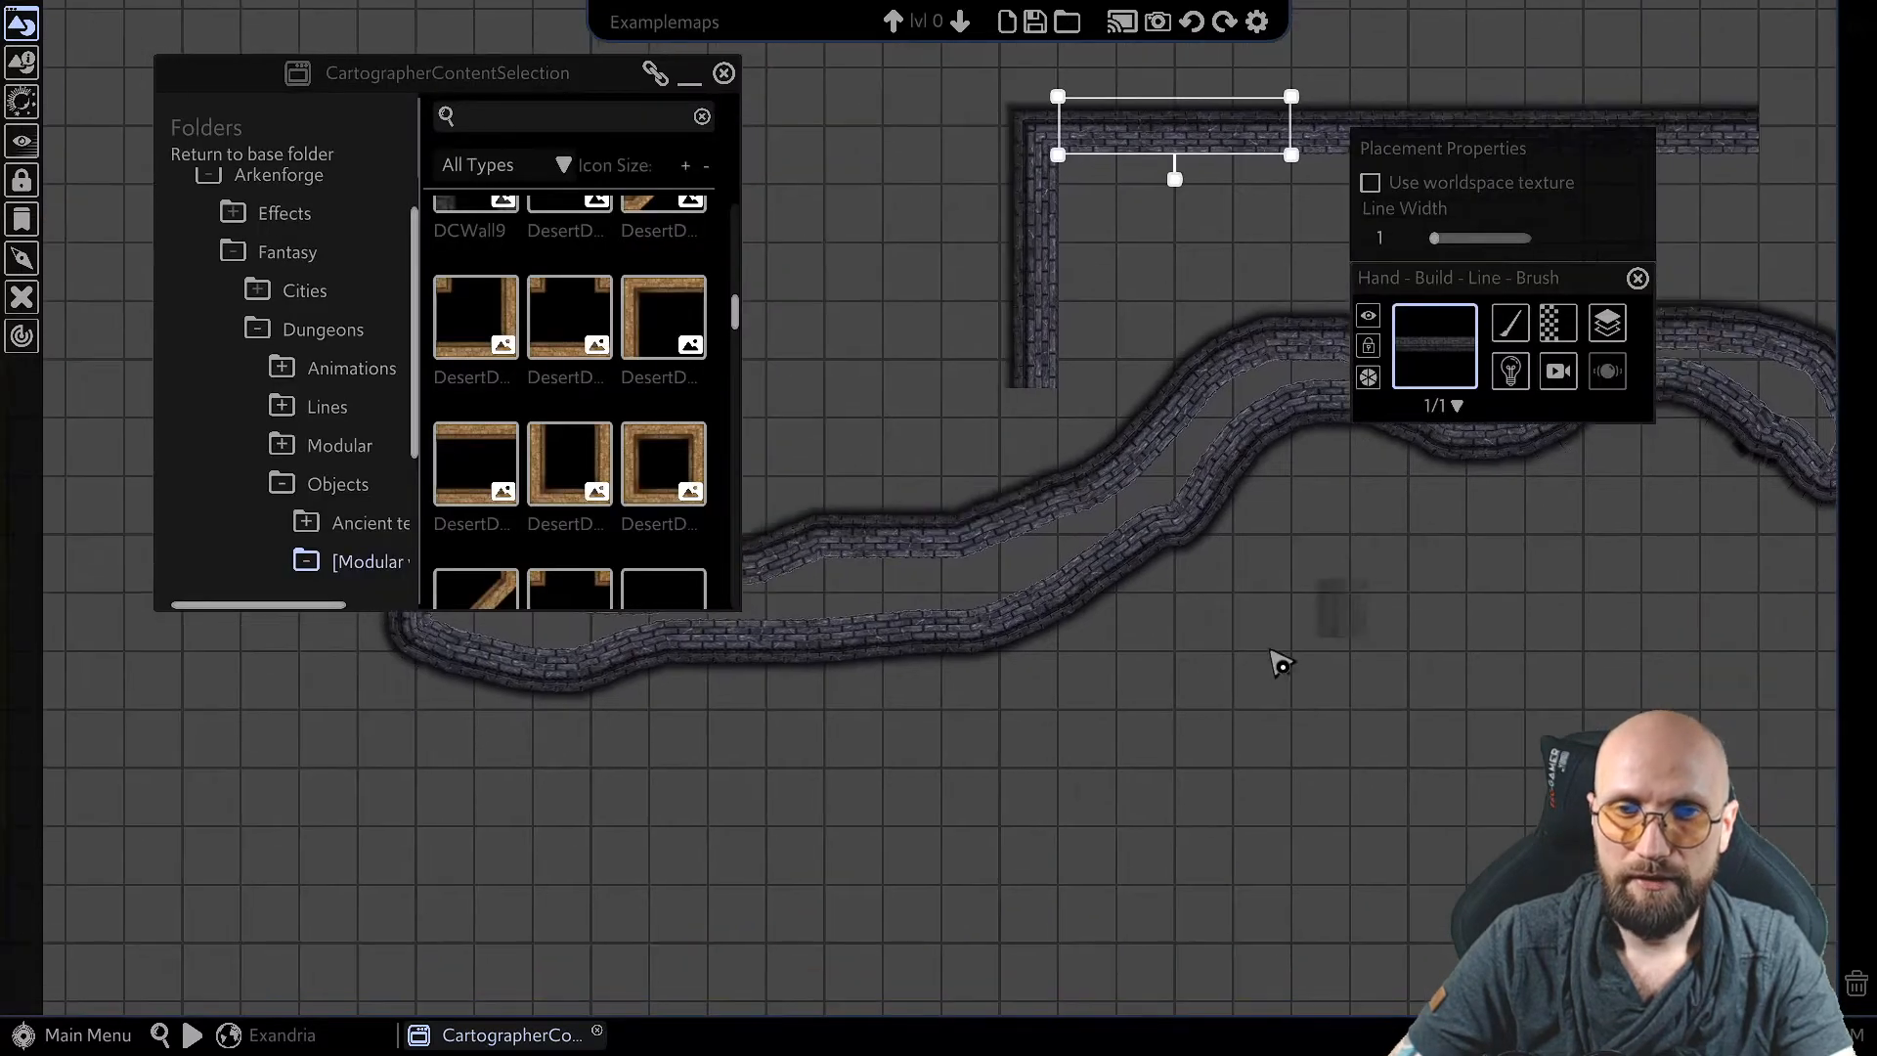
Step: Draw a second freeform brick wall loop with jagged, stepped edges below the smooth winding loop
{"action": "middle_click_drag", "start_coordinate": [1087, 806], "coordinate": [1087, 667]}
{"action": "mouse_move", "coordinate": [1366, 694]}
{"action": "left_mouse_down"}
{"action": "mouse_move", "coordinate": [1315, 606]}
{"action": "mouse_move", "coordinate": [1202, 587]}
{"action": "mouse_move", "coordinate": [1068, 616]}
{"action": "mouse_move", "coordinate": [649, 808]}
{"action": "mouse_move", "coordinate": [779, 883]}
{"action": "mouse_move", "coordinate": [1009, 833]}
{"action": "mouse_move", "coordinate": [1286, 871]}
{"action": "mouse_move", "coordinate": [1407, 776]}
{"action": "mouse_move", "coordinate": [1353, 694]}
{"action": "left_mouse_up"}
{"action": "right_click", "coordinate": [1001, 733]}
Step: Examine the bends and shadow edges along the jagged freeform wall up close
{"action": "middle_click_drag", "start_coordinate": [1003, 725], "coordinate": [1347, 557]}
{"action": "scroll", "coordinate": [1165, 598], "scroll_direction": "up", "scroll_amount": 3}
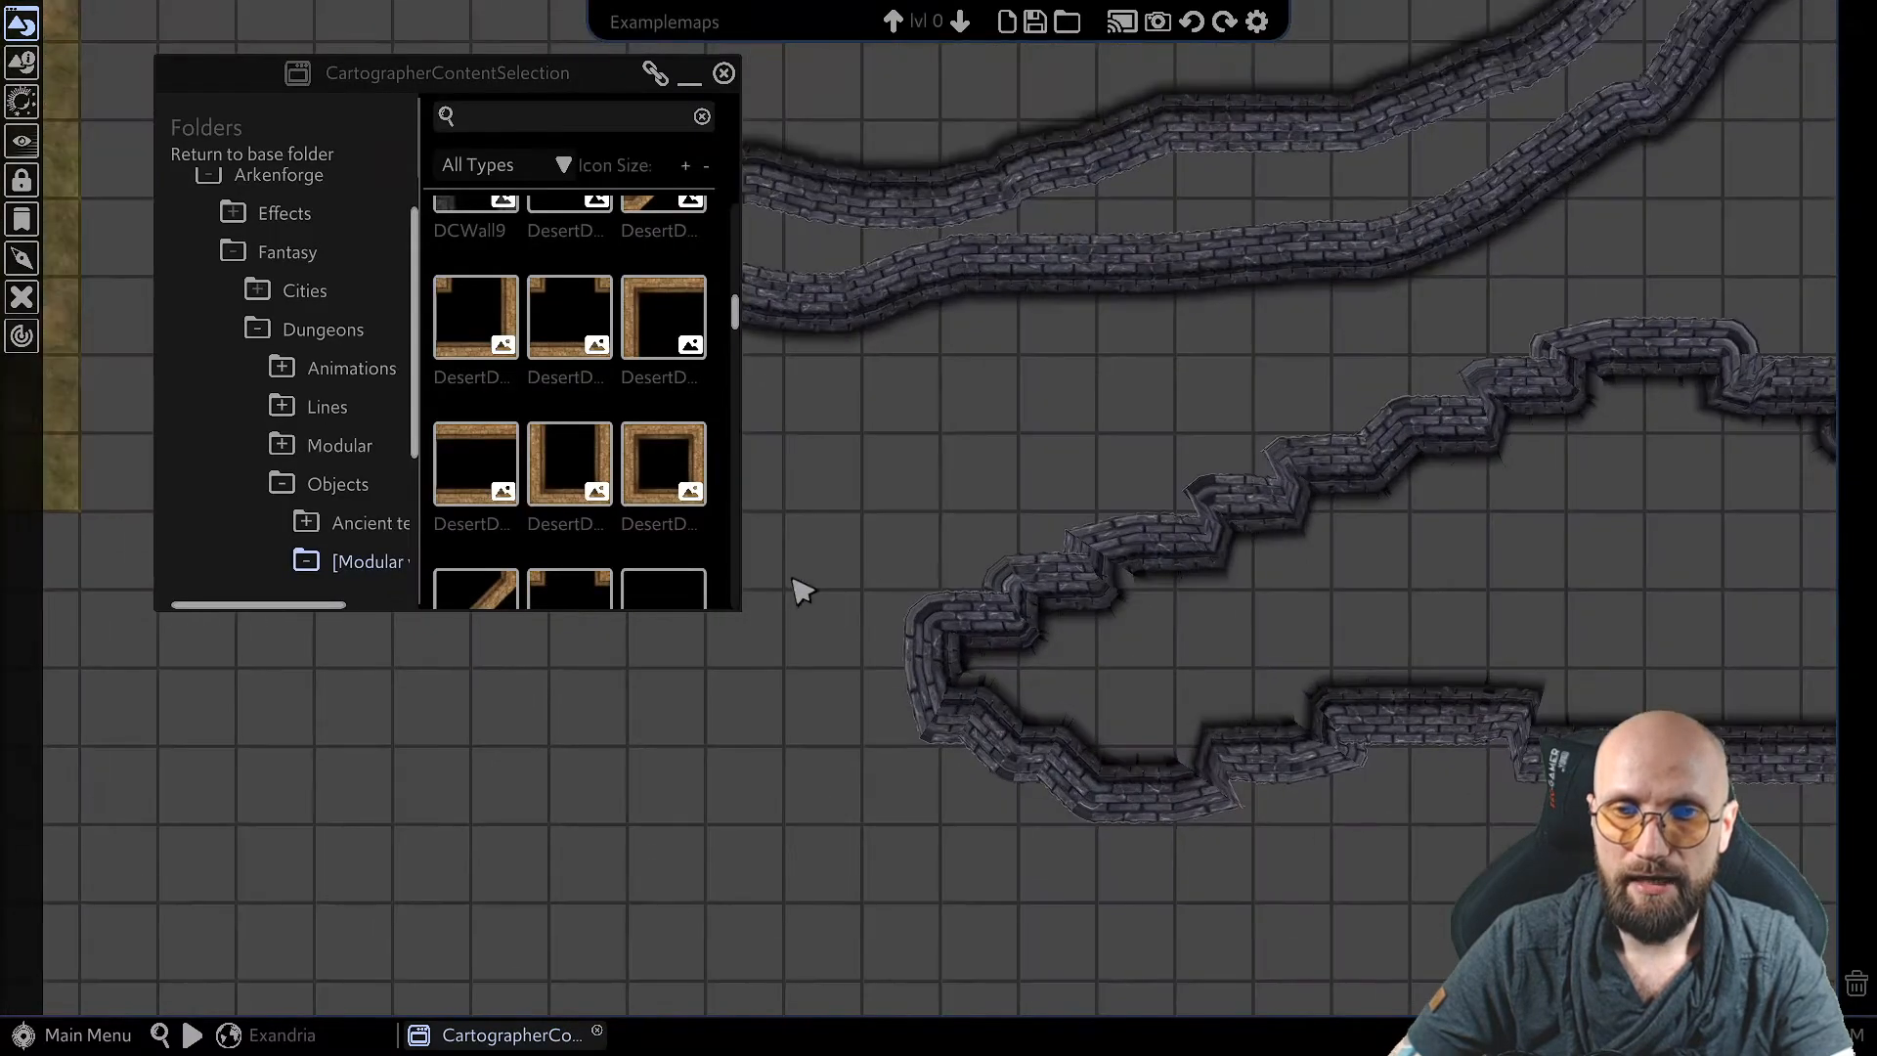
{"action": "scroll", "coordinate": [1194, 671], "scroll_direction": "up", "scroll_amount": 5}
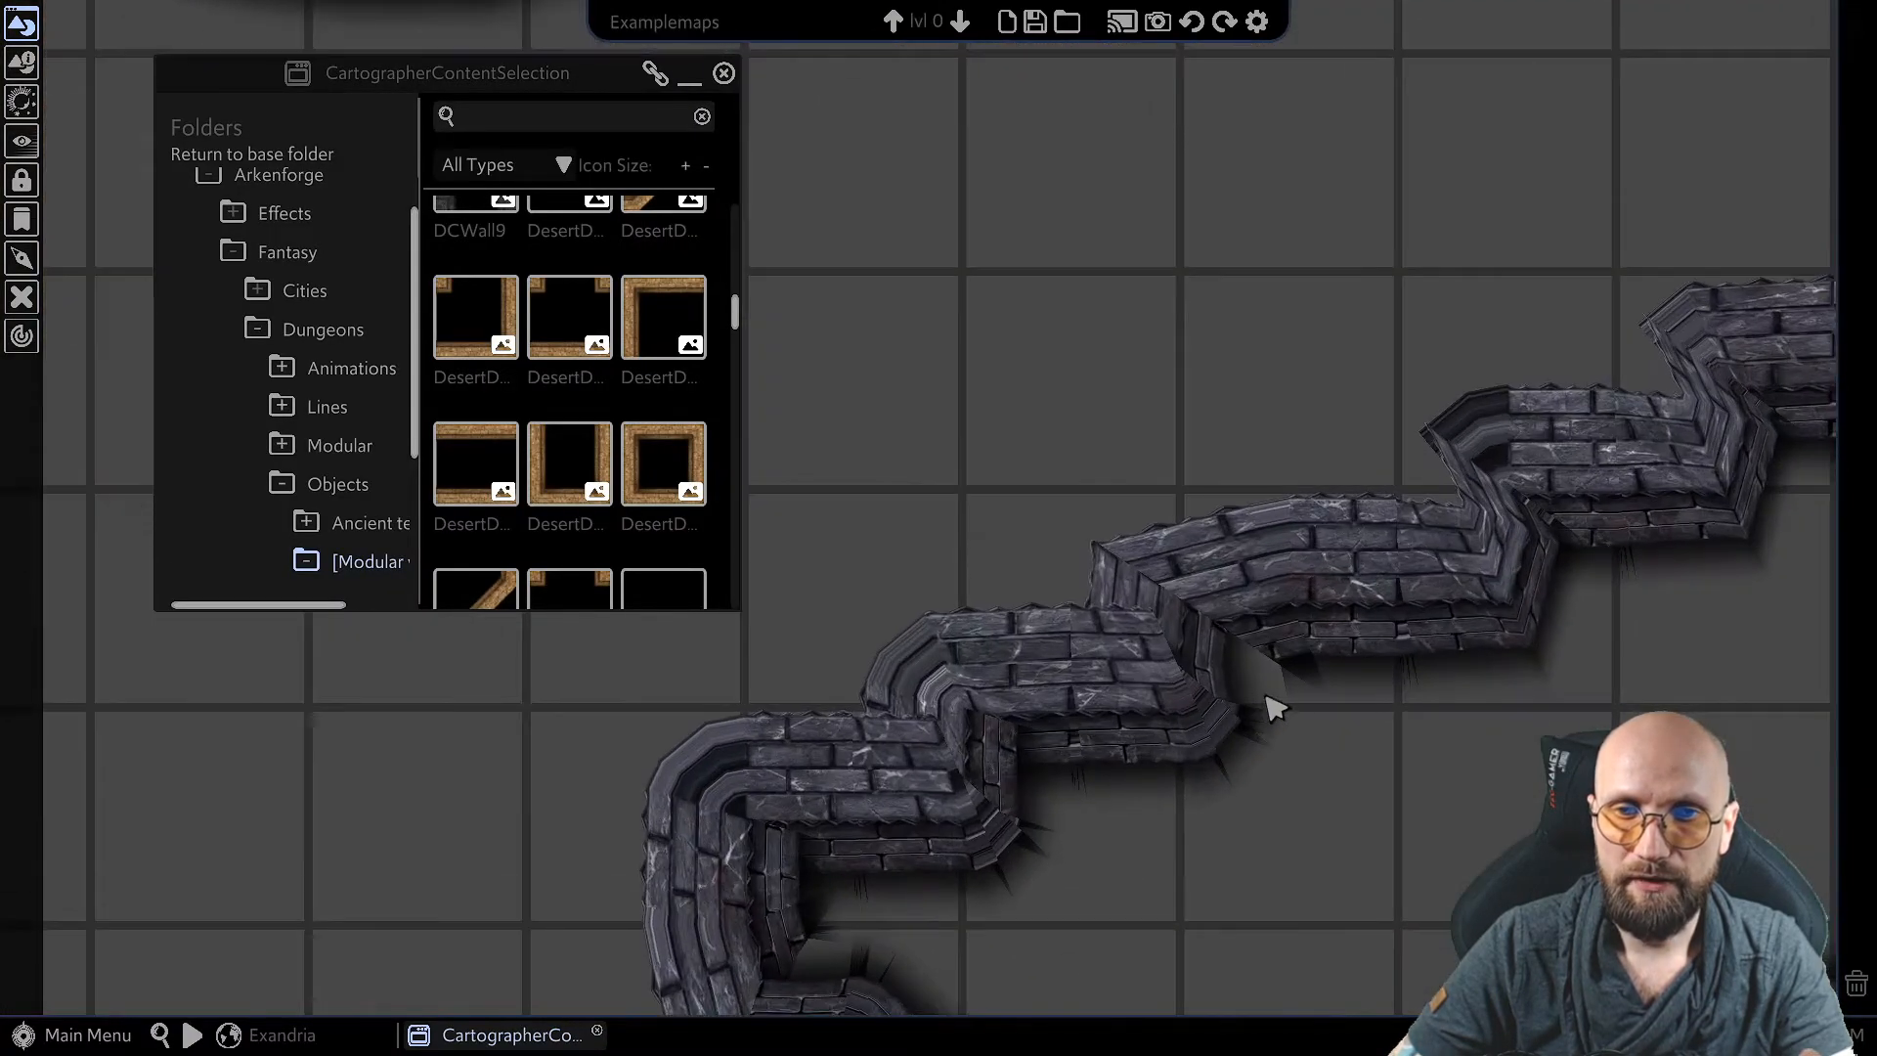
{"action": "middle_click_drag", "start_coordinate": [1553, 626], "coordinate": [1360, 683]}
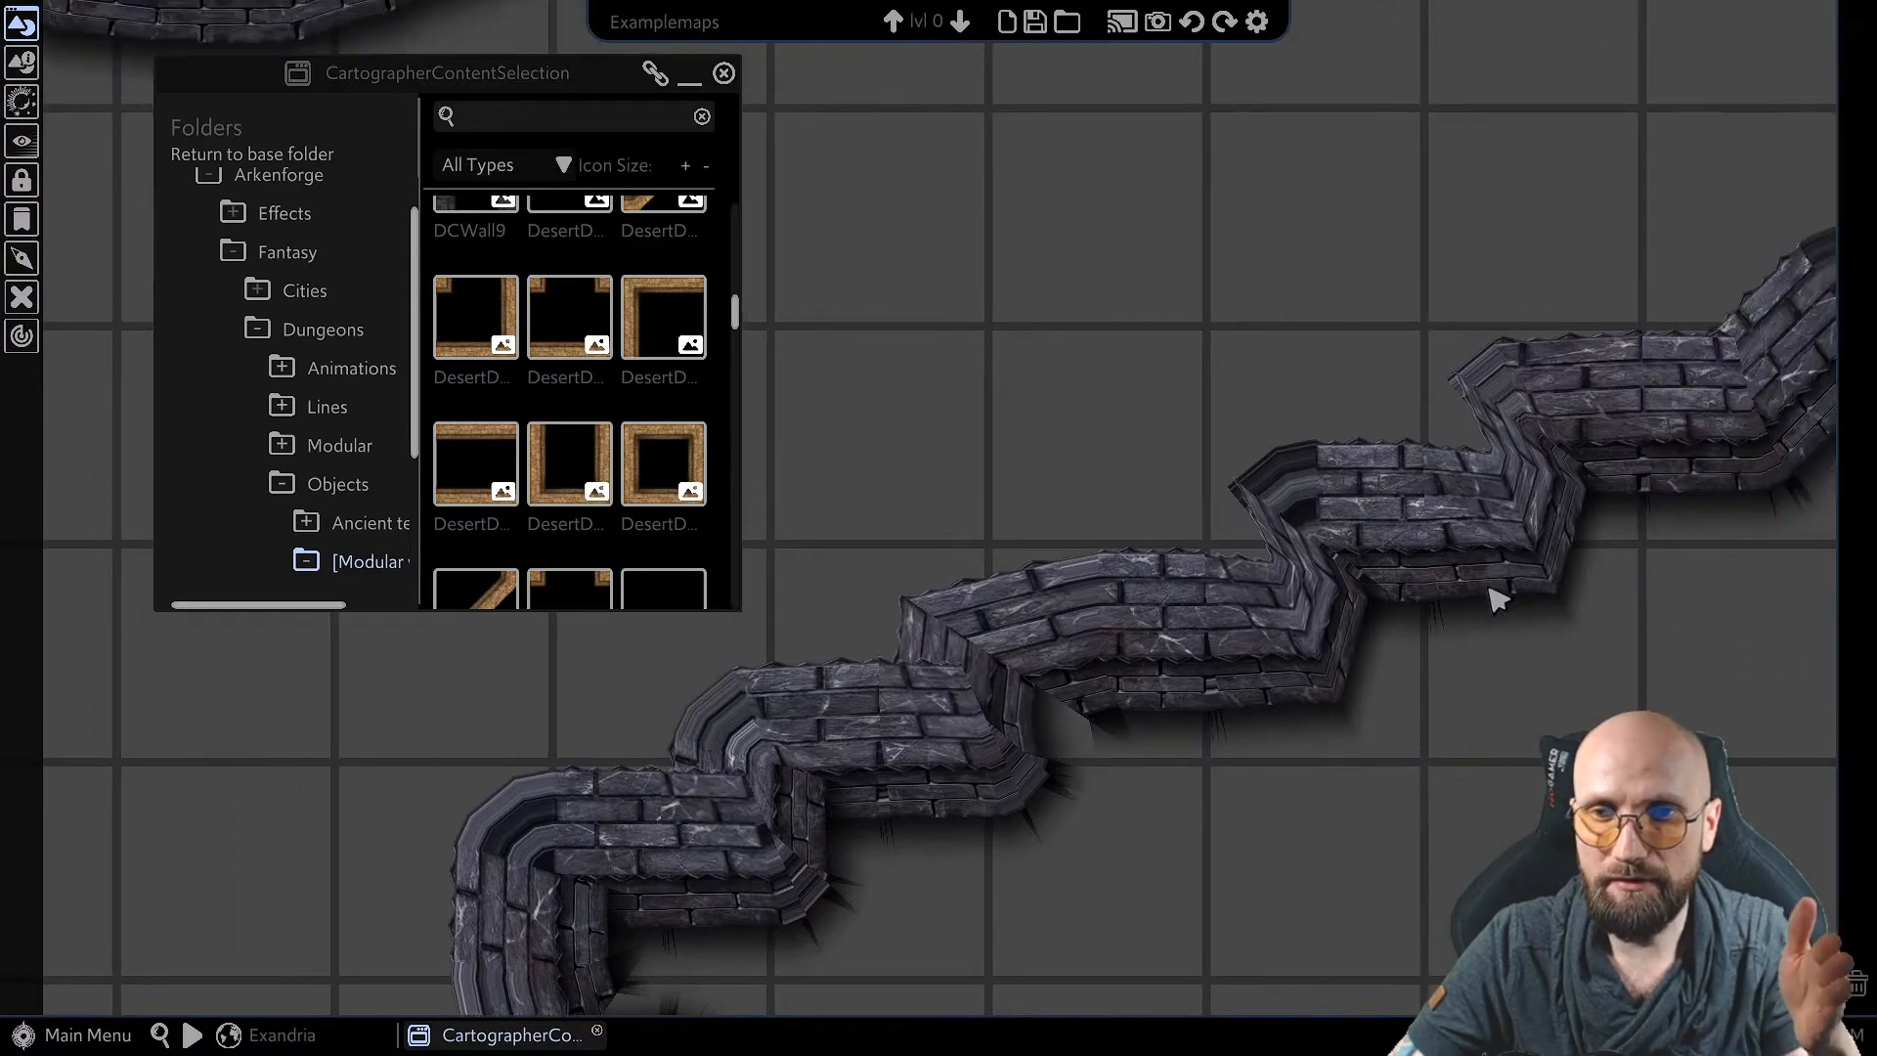
{"action": "middle_click_drag", "start_coordinate": [1496, 599], "coordinate": [1178, 725]}
{"action": "middle_click_drag", "start_coordinate": [1425, 645], "coordinate": [867, 752]}
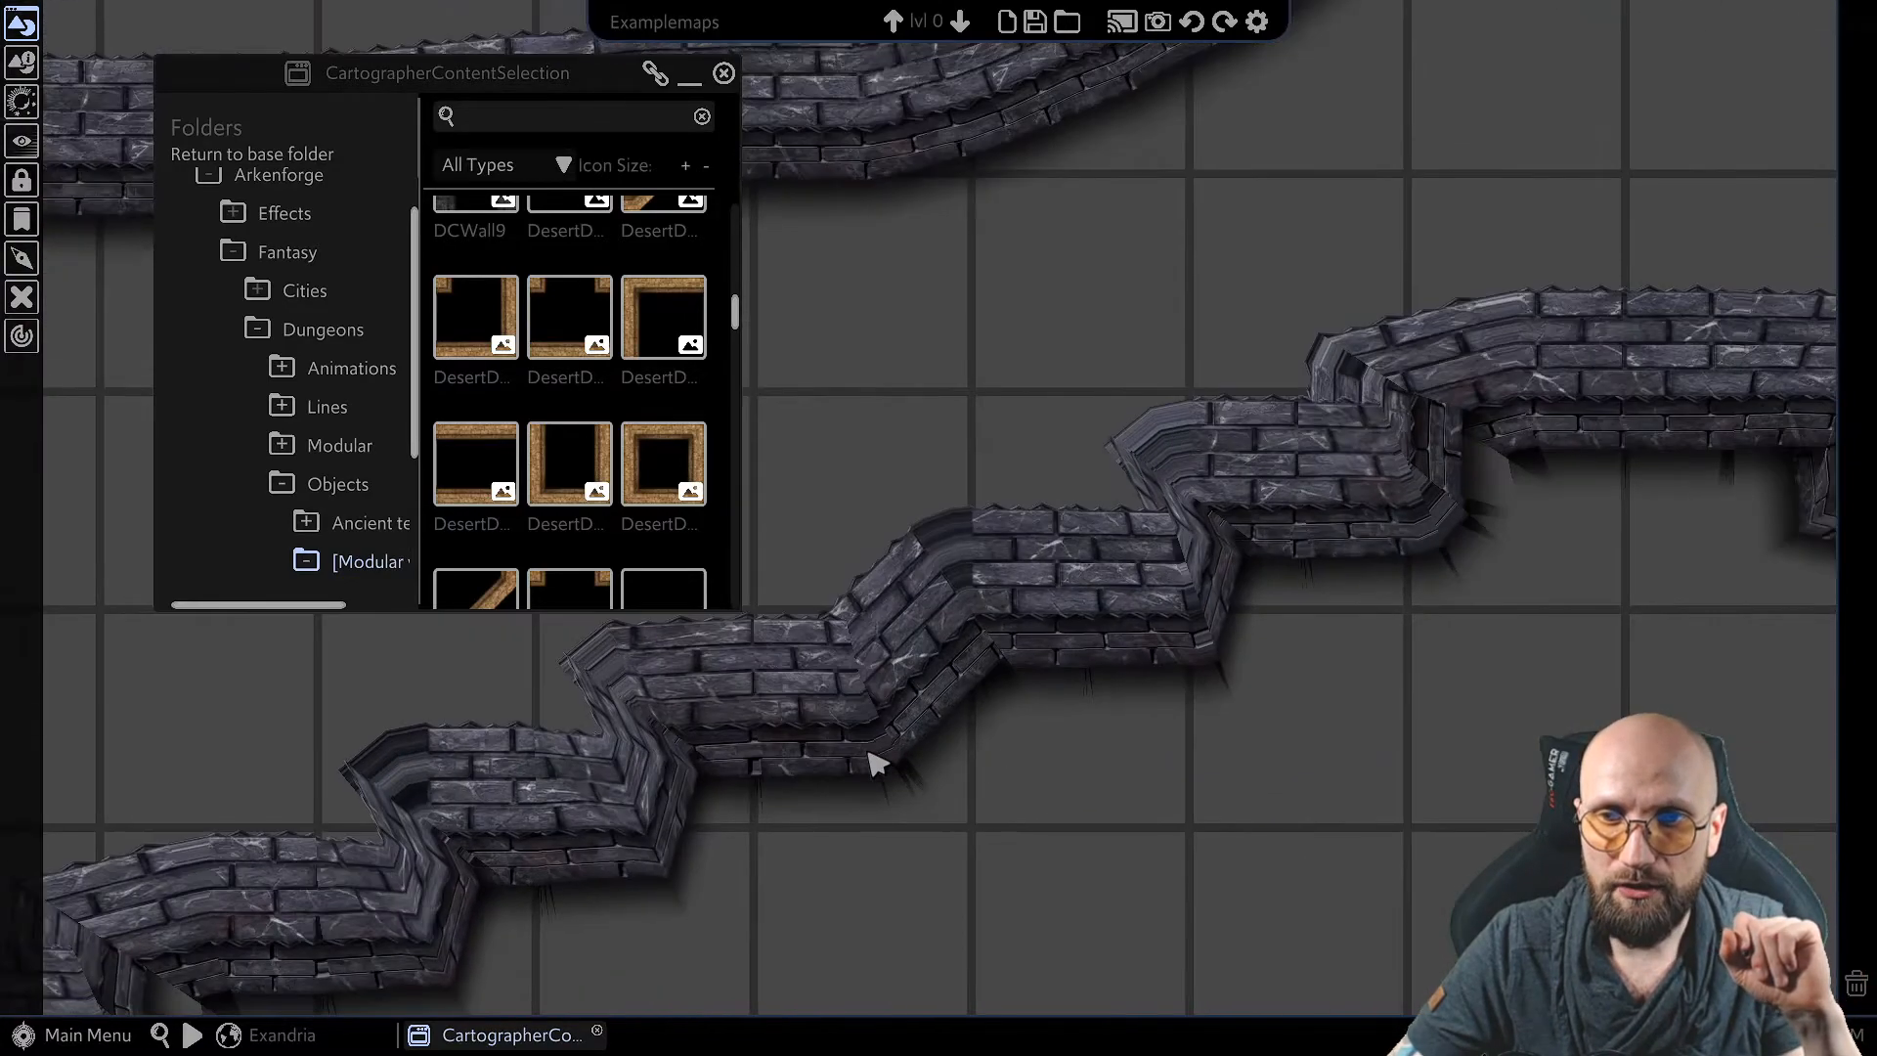
{"action": "middle_click_drag", "start_coordinate": [1495, 638], "coordinate": [995, 685]}
{"action": "scroll", "coordinate": [1219, 512], "scroll_direction": "up", "scroll_amount": 3}
Step: Try the drop shadow on the jagged freeform wall and switch it back off
{"action": "left_click", "coordinate": [955, 502]}
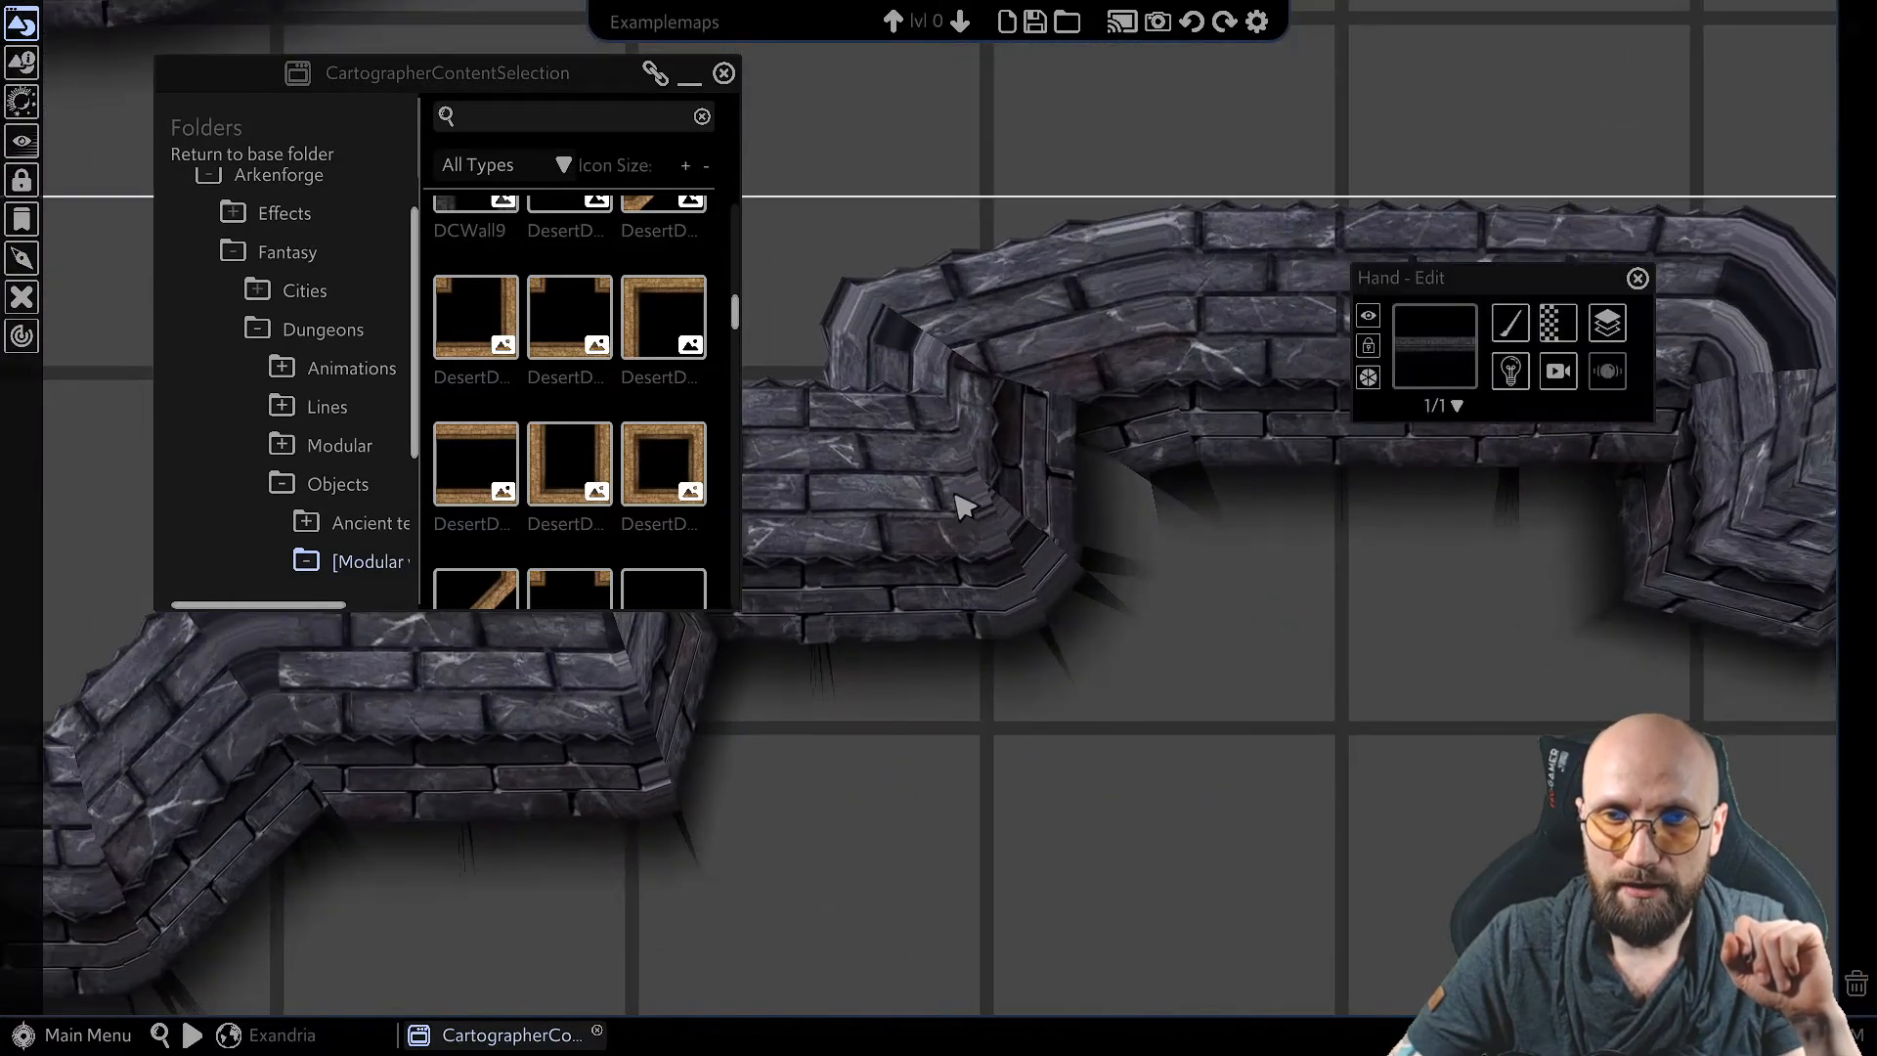
{"action": "scroll", "coordinate": [1170, 585], "scroll_direction": "down", "scroll_amount": 3}
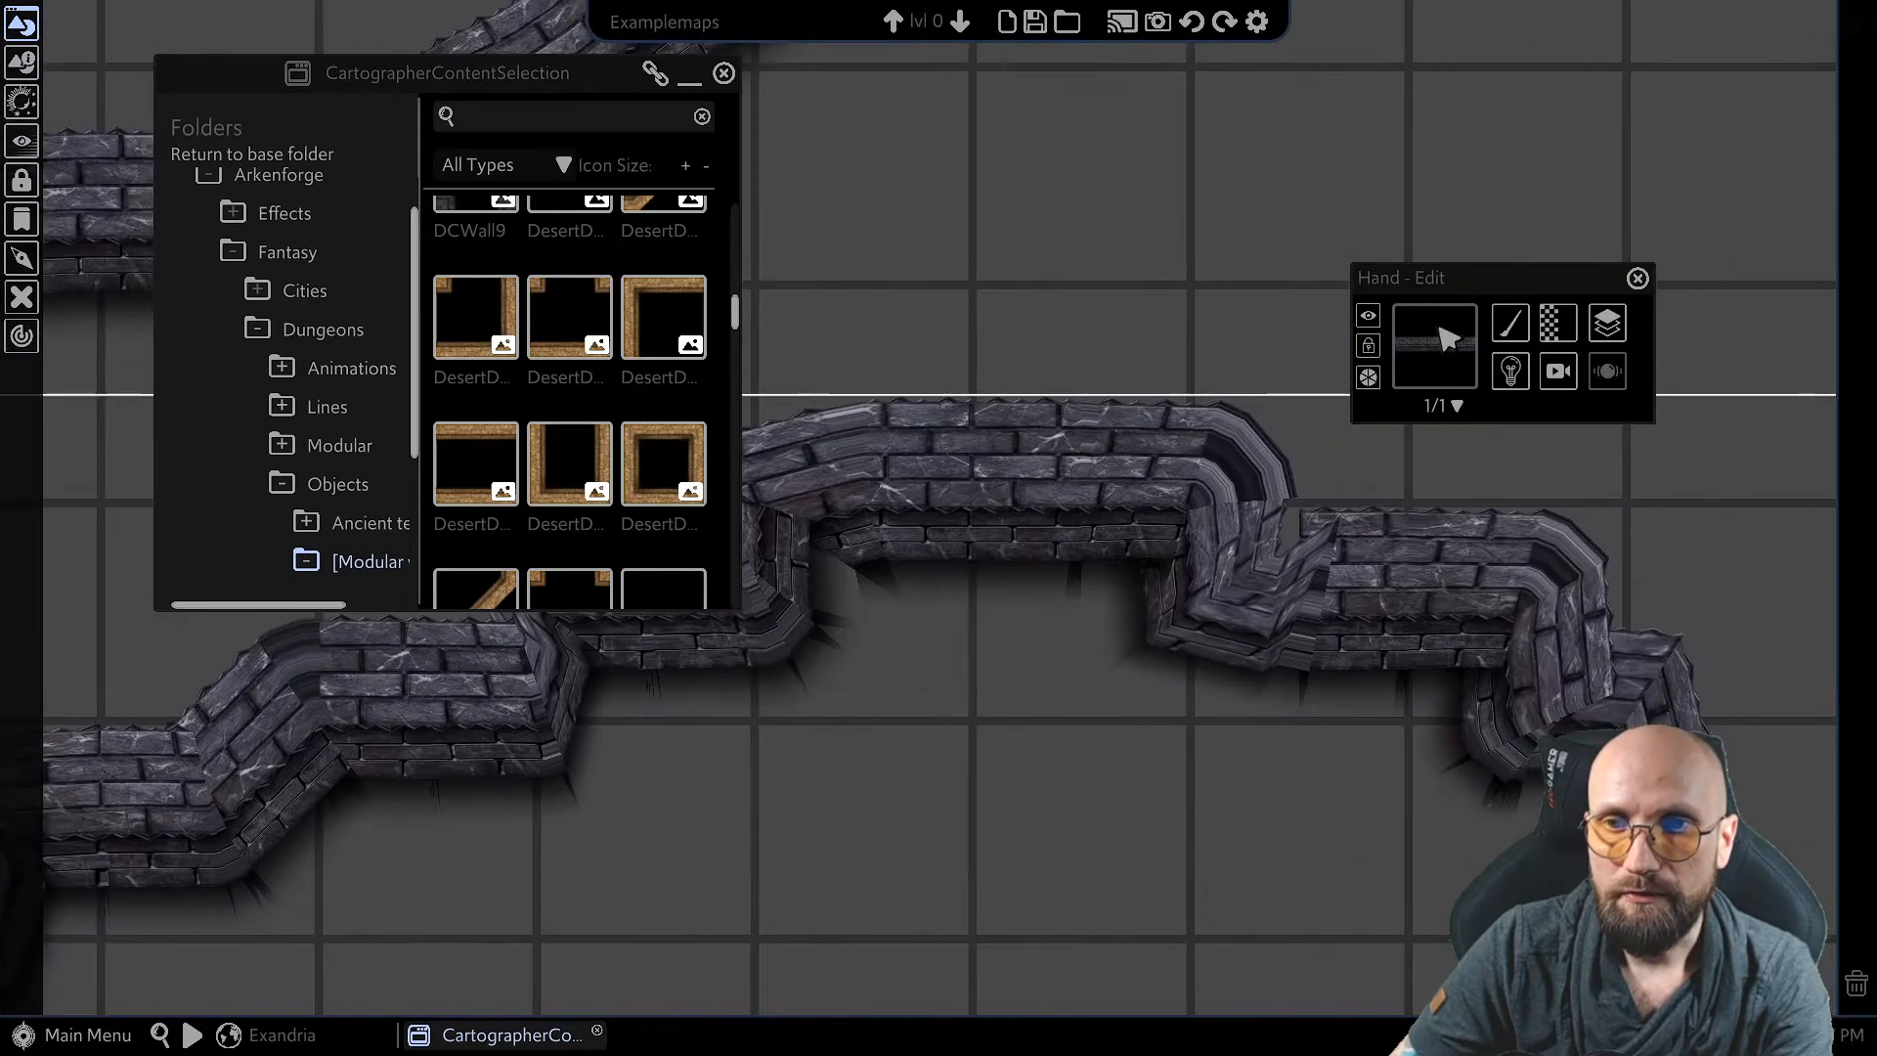
{"action": "left_click", "coordinate": [1511, 371]}
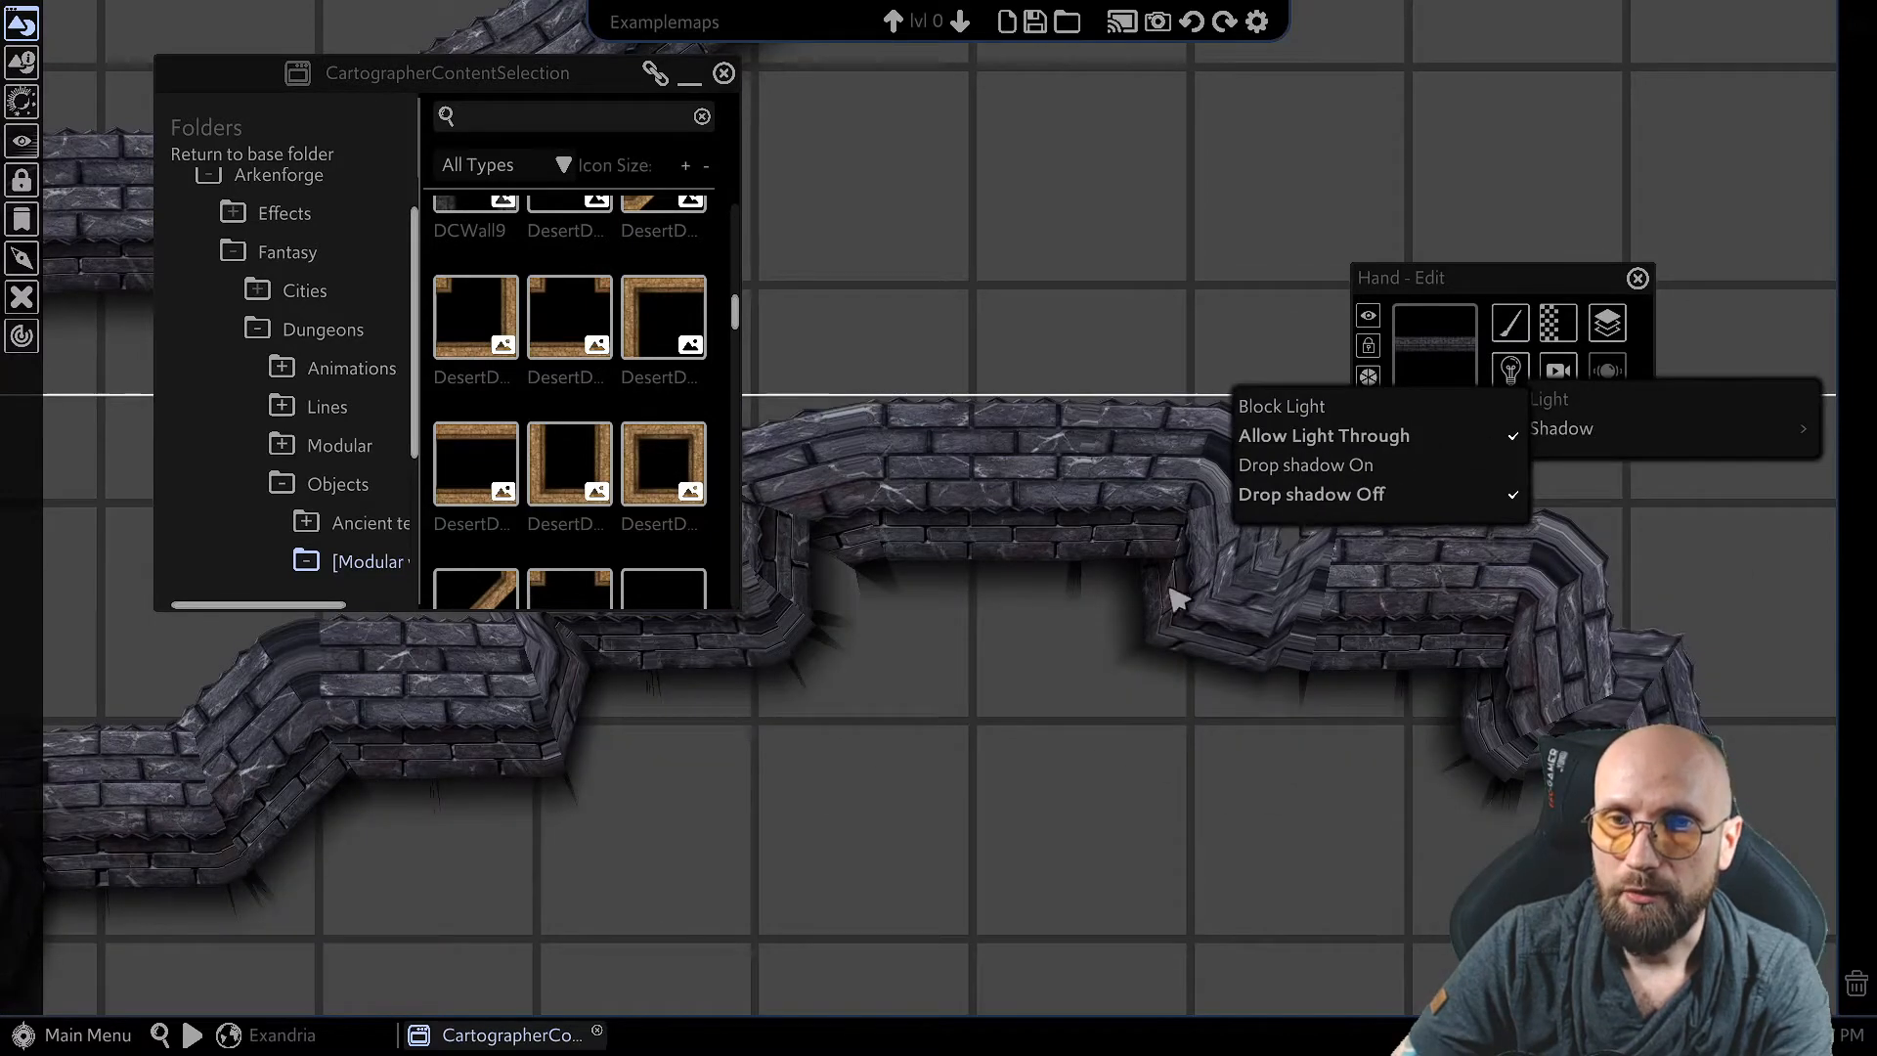
{"action": "left_click", "coordinate": [1312, 465]}
{"action": "left_click", "coordinate": [1309, 495]}
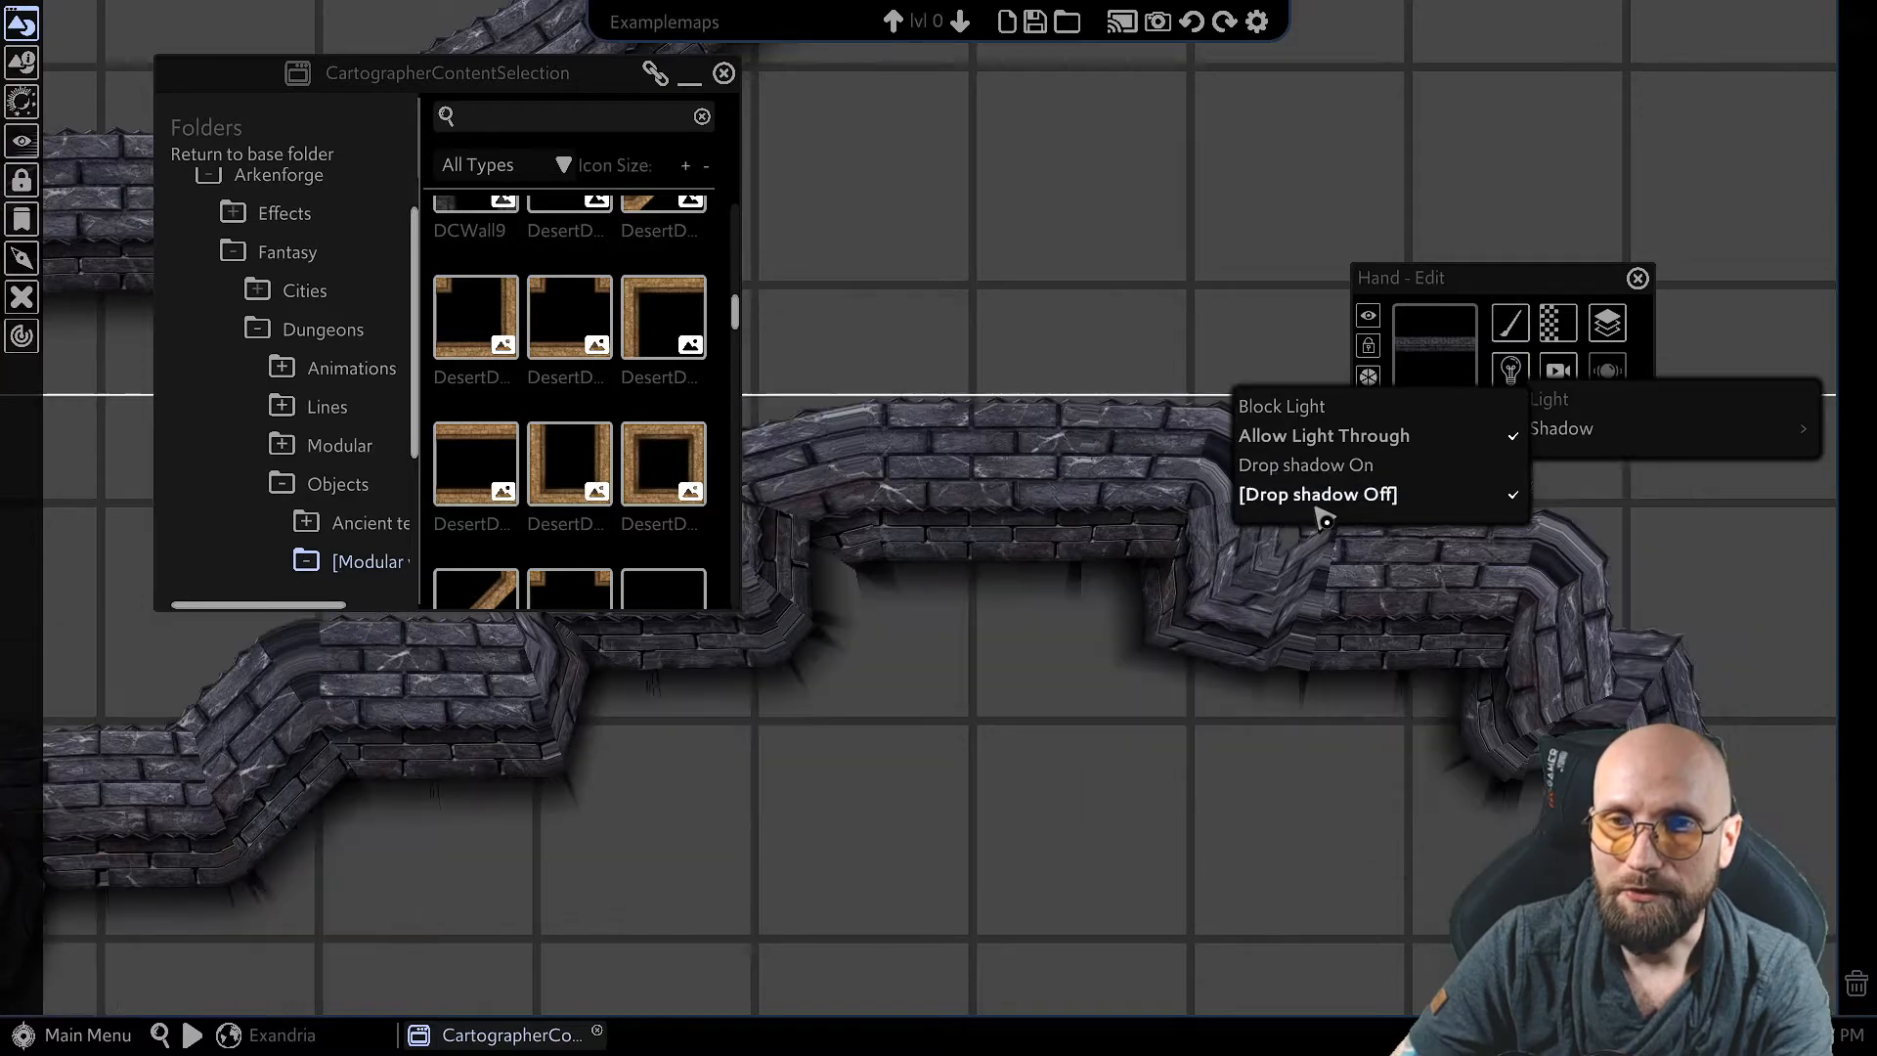
{"action": "left_click", "coordinate": [838, 739]}
Step: Select a straight segment of the L-shaped wall and examine its texture and shadow edge up close
{"action": "scroll", "coordinate": [847, 738], "scroll_direction": "down", "scroll_amount": 3}
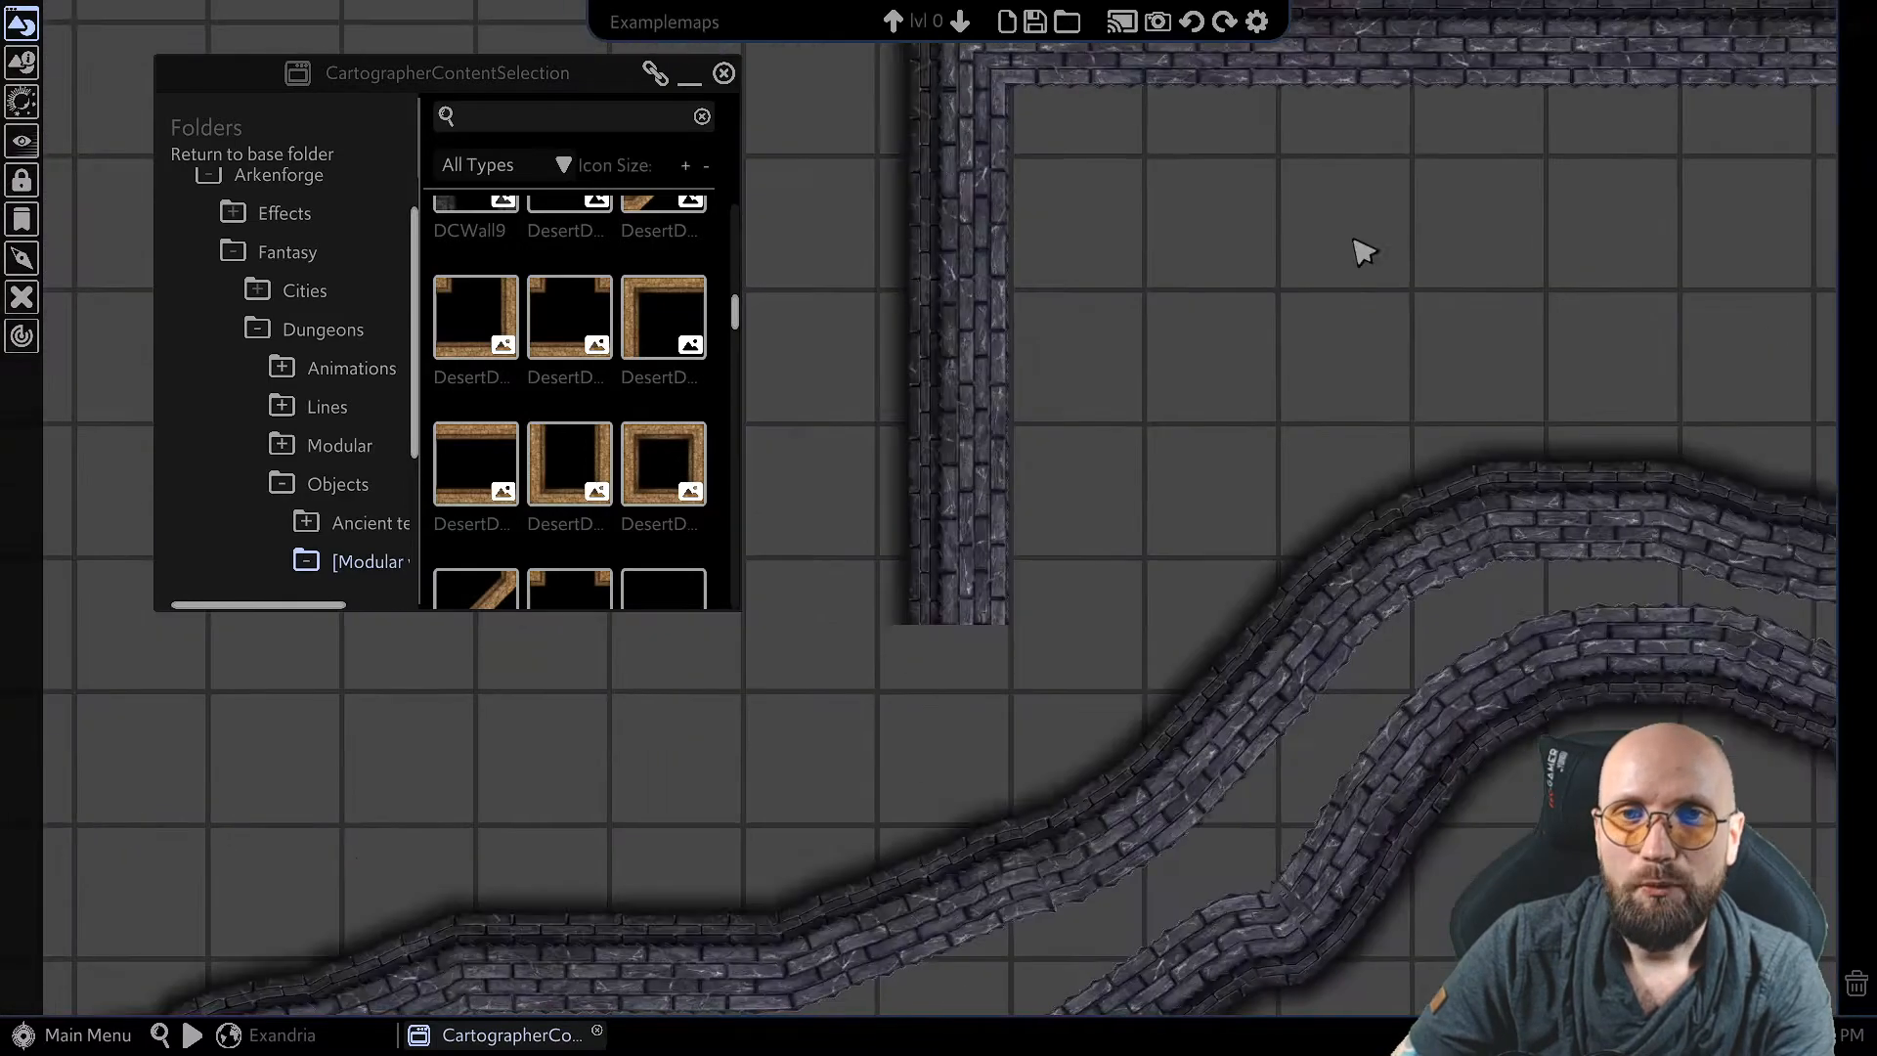
{"action": "scroll", "coordinate": [1373, 238], "scroll_direction": "down", "scroll_amount": 3}
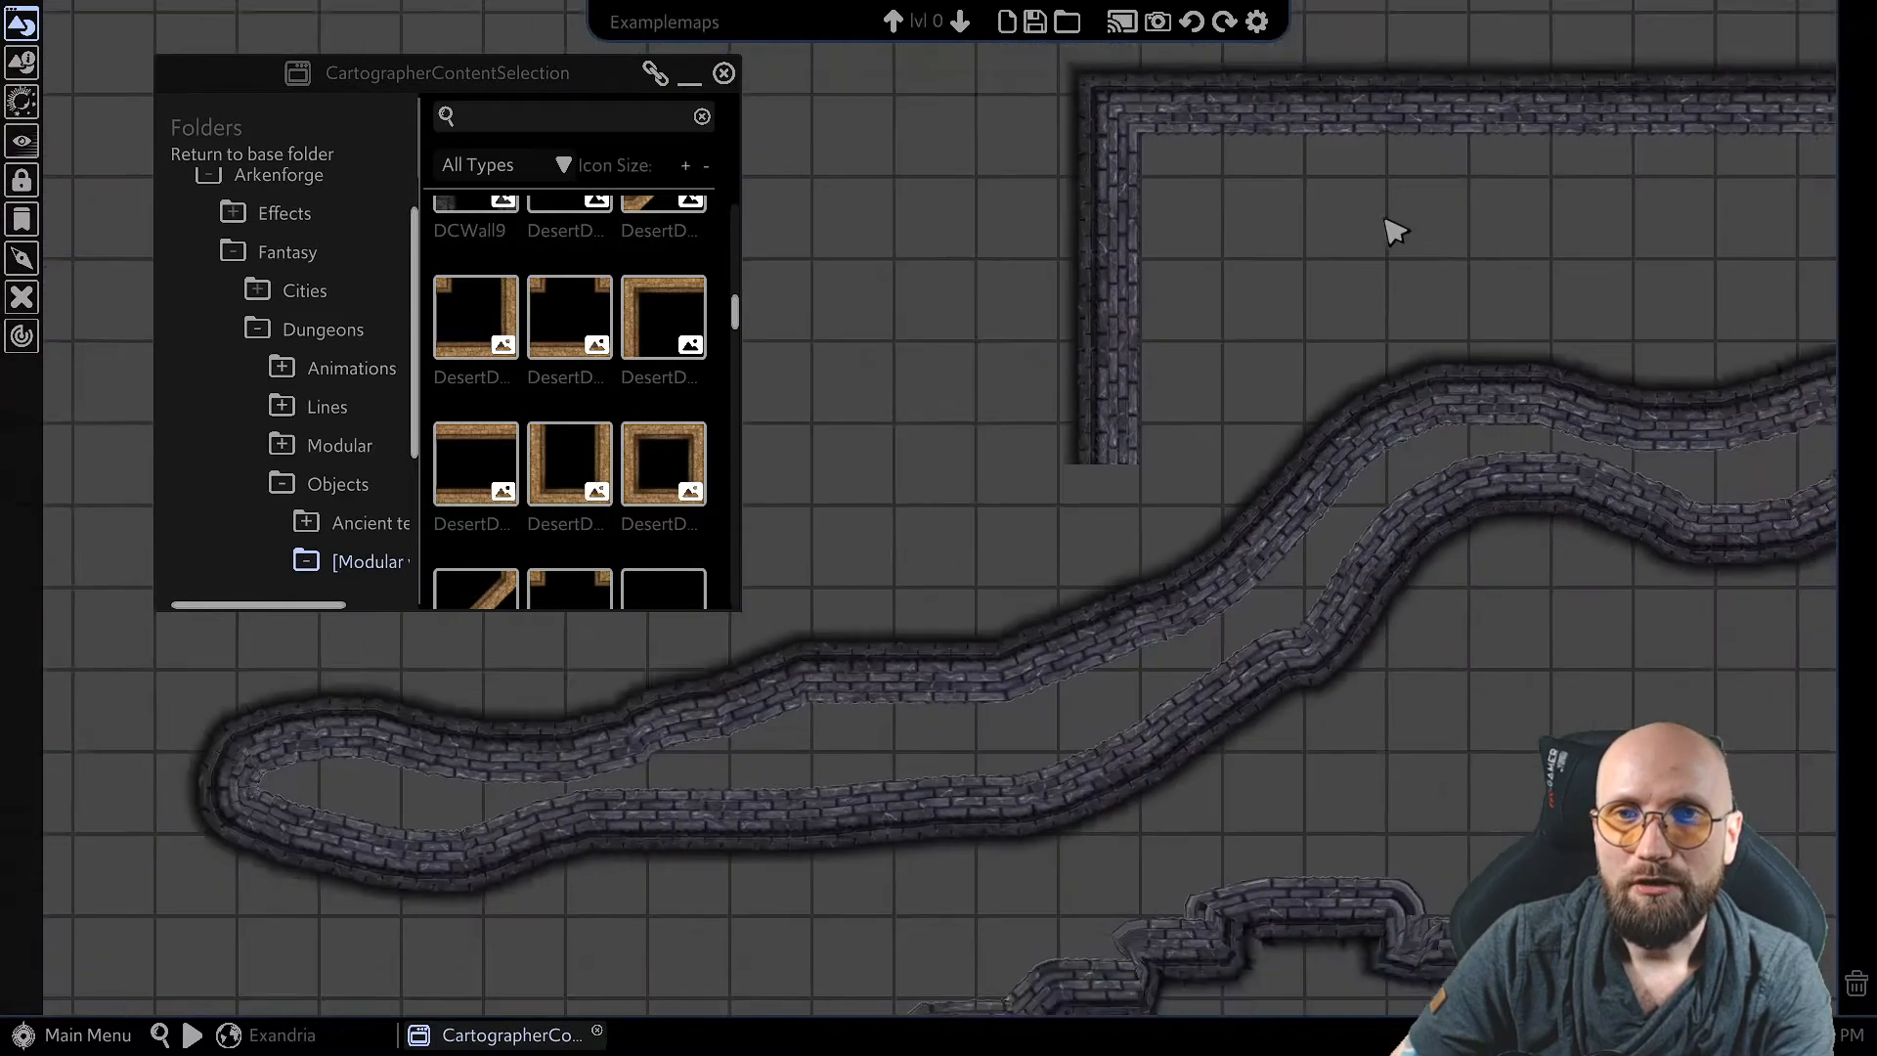
{"action": "middle_click_drag", "start_coordinate": [1494, 207], "coordinate": [828, 536]}
{"action": "scroll", "coordinate": [1019, 490], "scroll_direction": "down", "scroll_amount": 2}
{"action": "left_click", "coordinate": [1026, 453]}
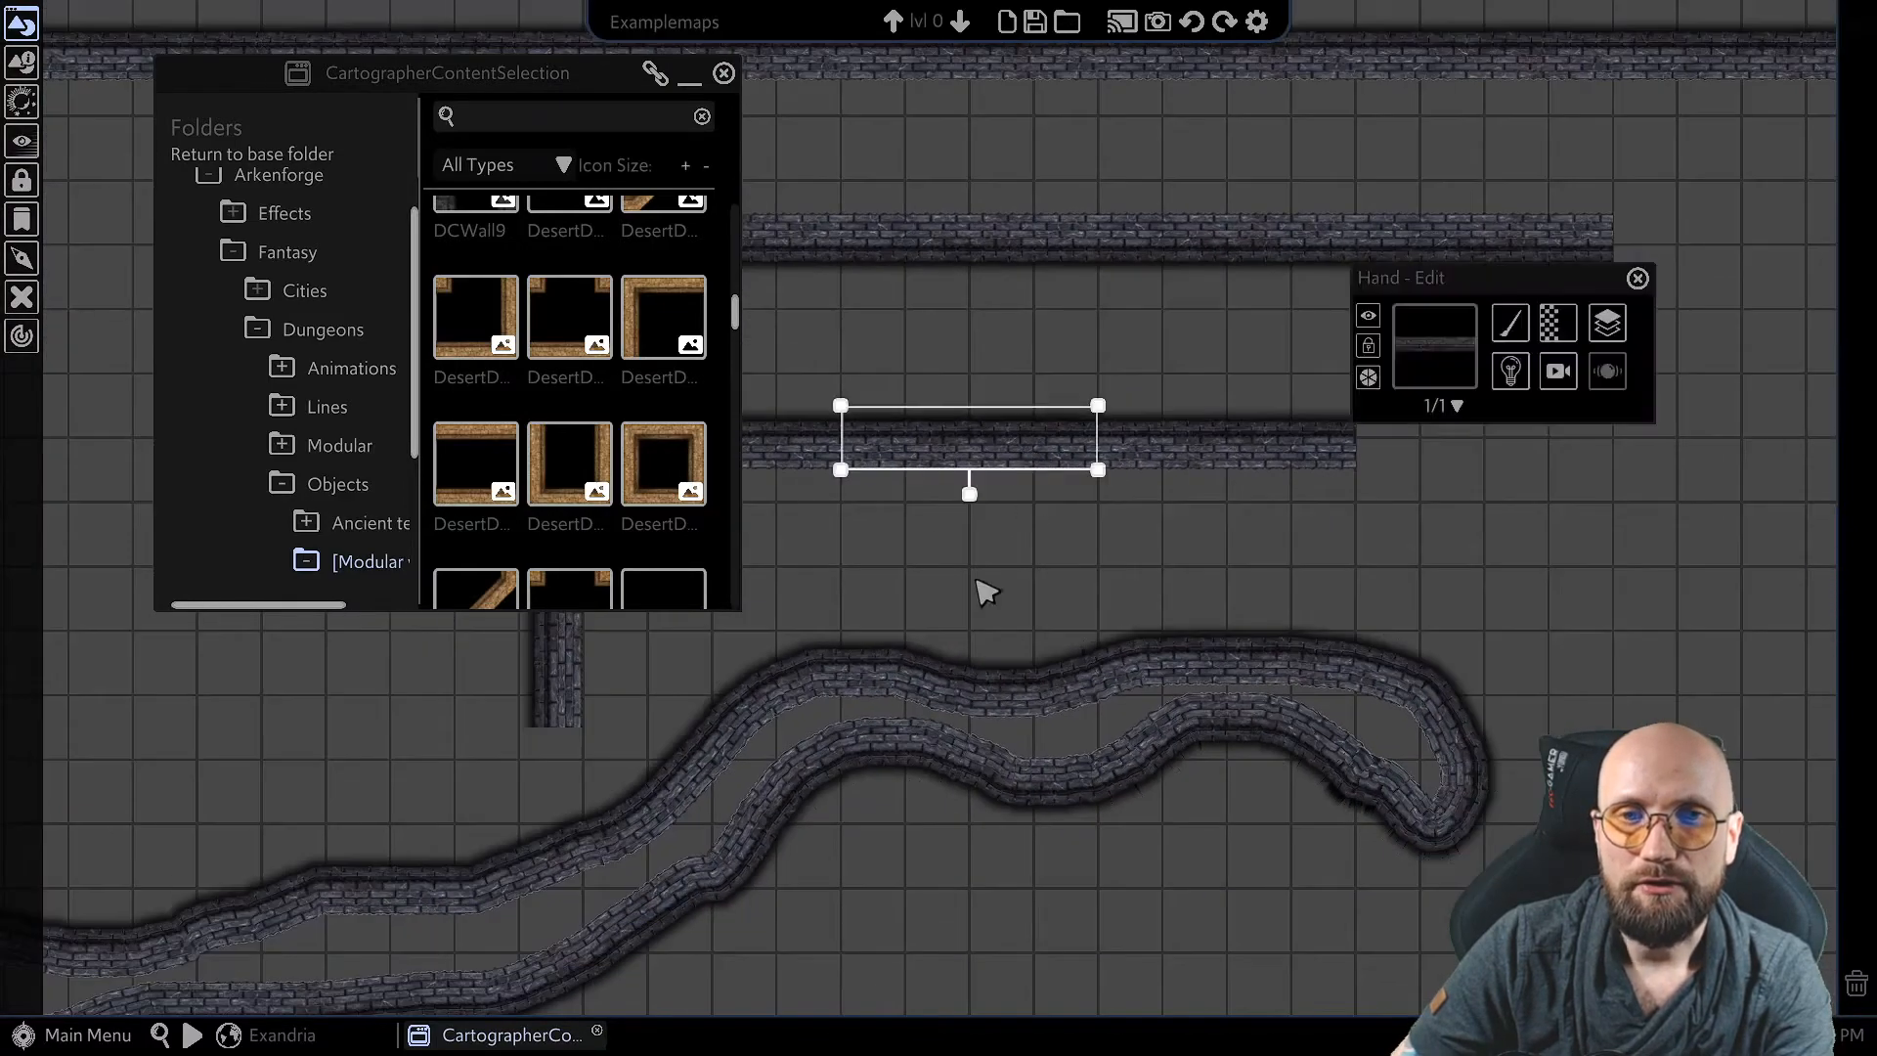
{"action": "middle_click_drag", "start_coordinate": [980, 467], "coordinate": [1287, 478]}
{"action": "scroll", "coordinate": [1139, 462], "scroll_direction": "up", "scroll_amount": 6}
{"action": "scroll", "coordinate": [1112, 551], "scroll_direction": "up", "scroll_amount": 2}
{"action": "scroll", "coordinate": [1143, 548], "scroll_direction": "up", "scroll_amount": 4}
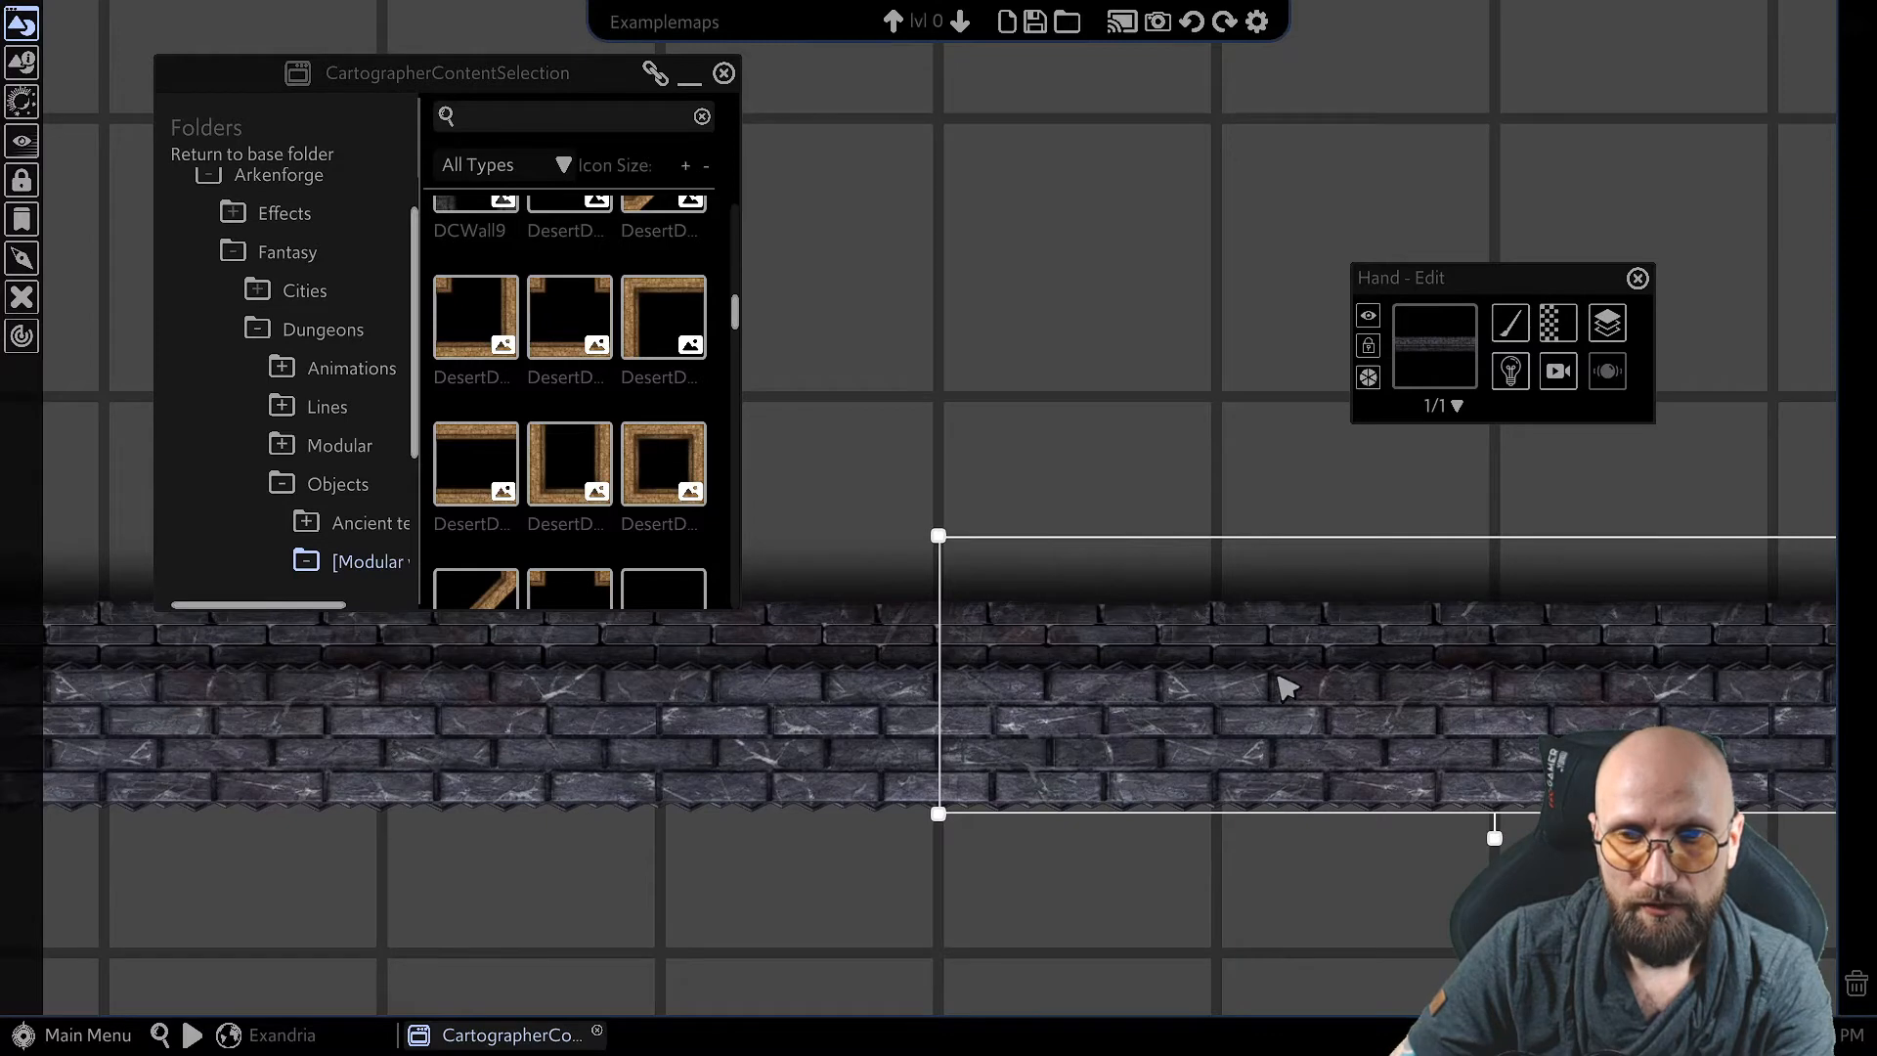
{"action": "middle_click_drag", "start_coordinate": [1278, 676], "coordinate": [1256, 658]}
{"action": "mouse_move", "coordinate": [1199, 650]}
{"action": "left_mouse_down"}
{"action": "mouse_move", "coordinate": [1196, 714]}
{"action": "mouse_move", "coordinate": [1195, 660]}
{"action": "left_mouse_up"}
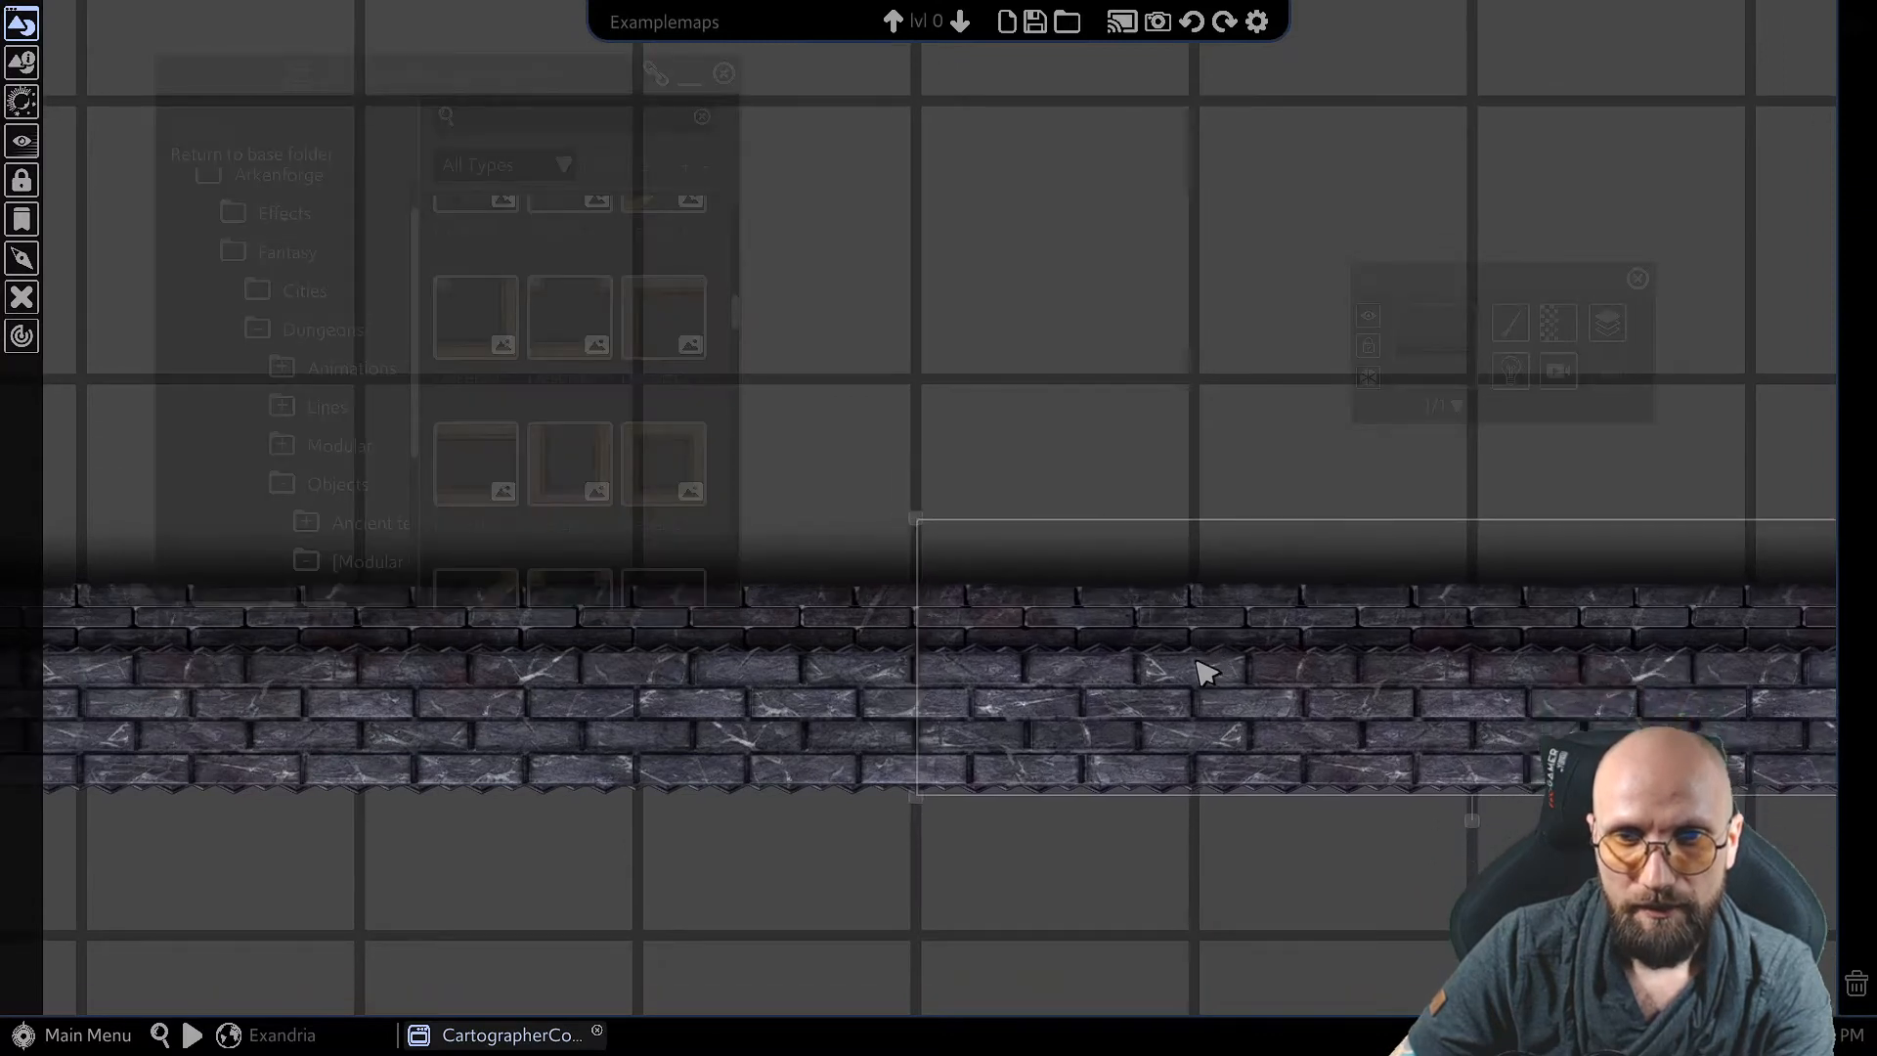
{"action": "middle_click_drag", "start_coordinate": [1216, 475], "coordinate": [933, 380]}
Step: Toggle the selected straight wall segment's drop shadow on and off to compare, leaving it off
{"action": "left_click", "coordinate": [1519, 378]}
{"action": "mouse_move", "coordinate": [1551, 434]}
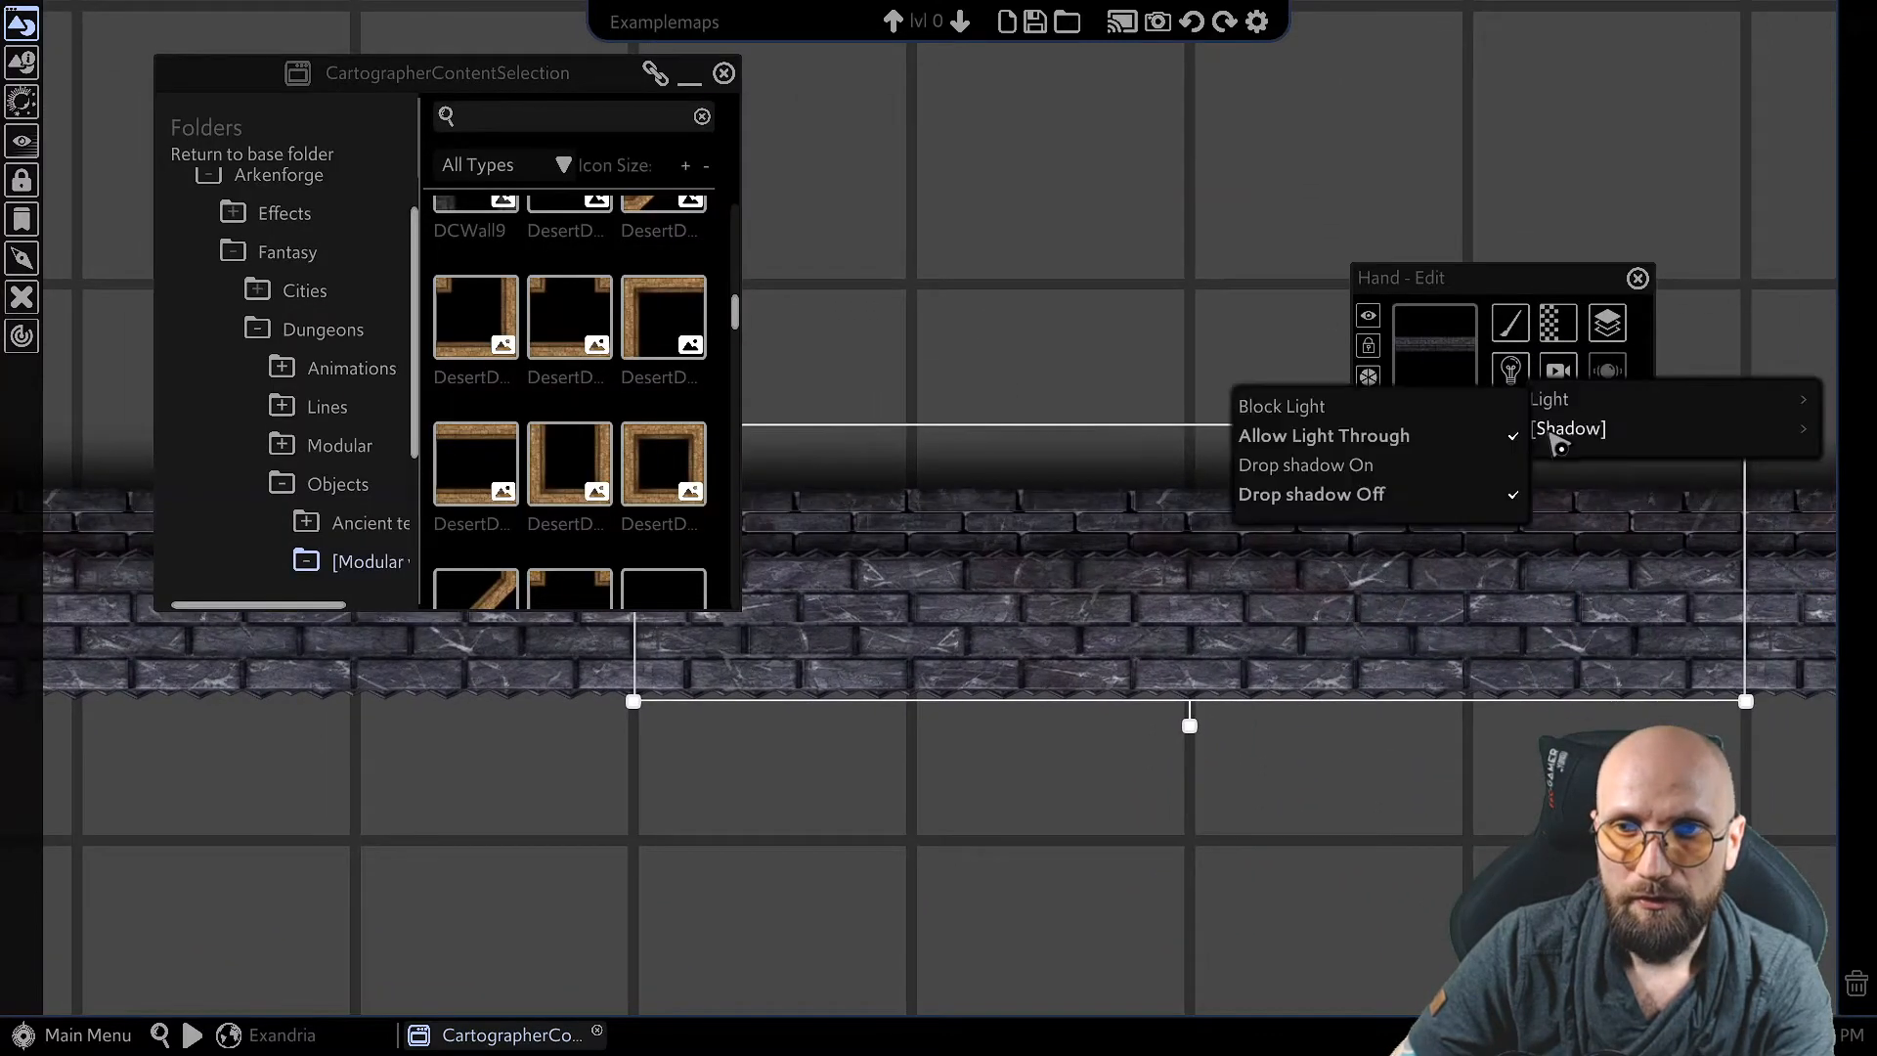
{"action": "left_click", "coordinate": [1343, 466]}
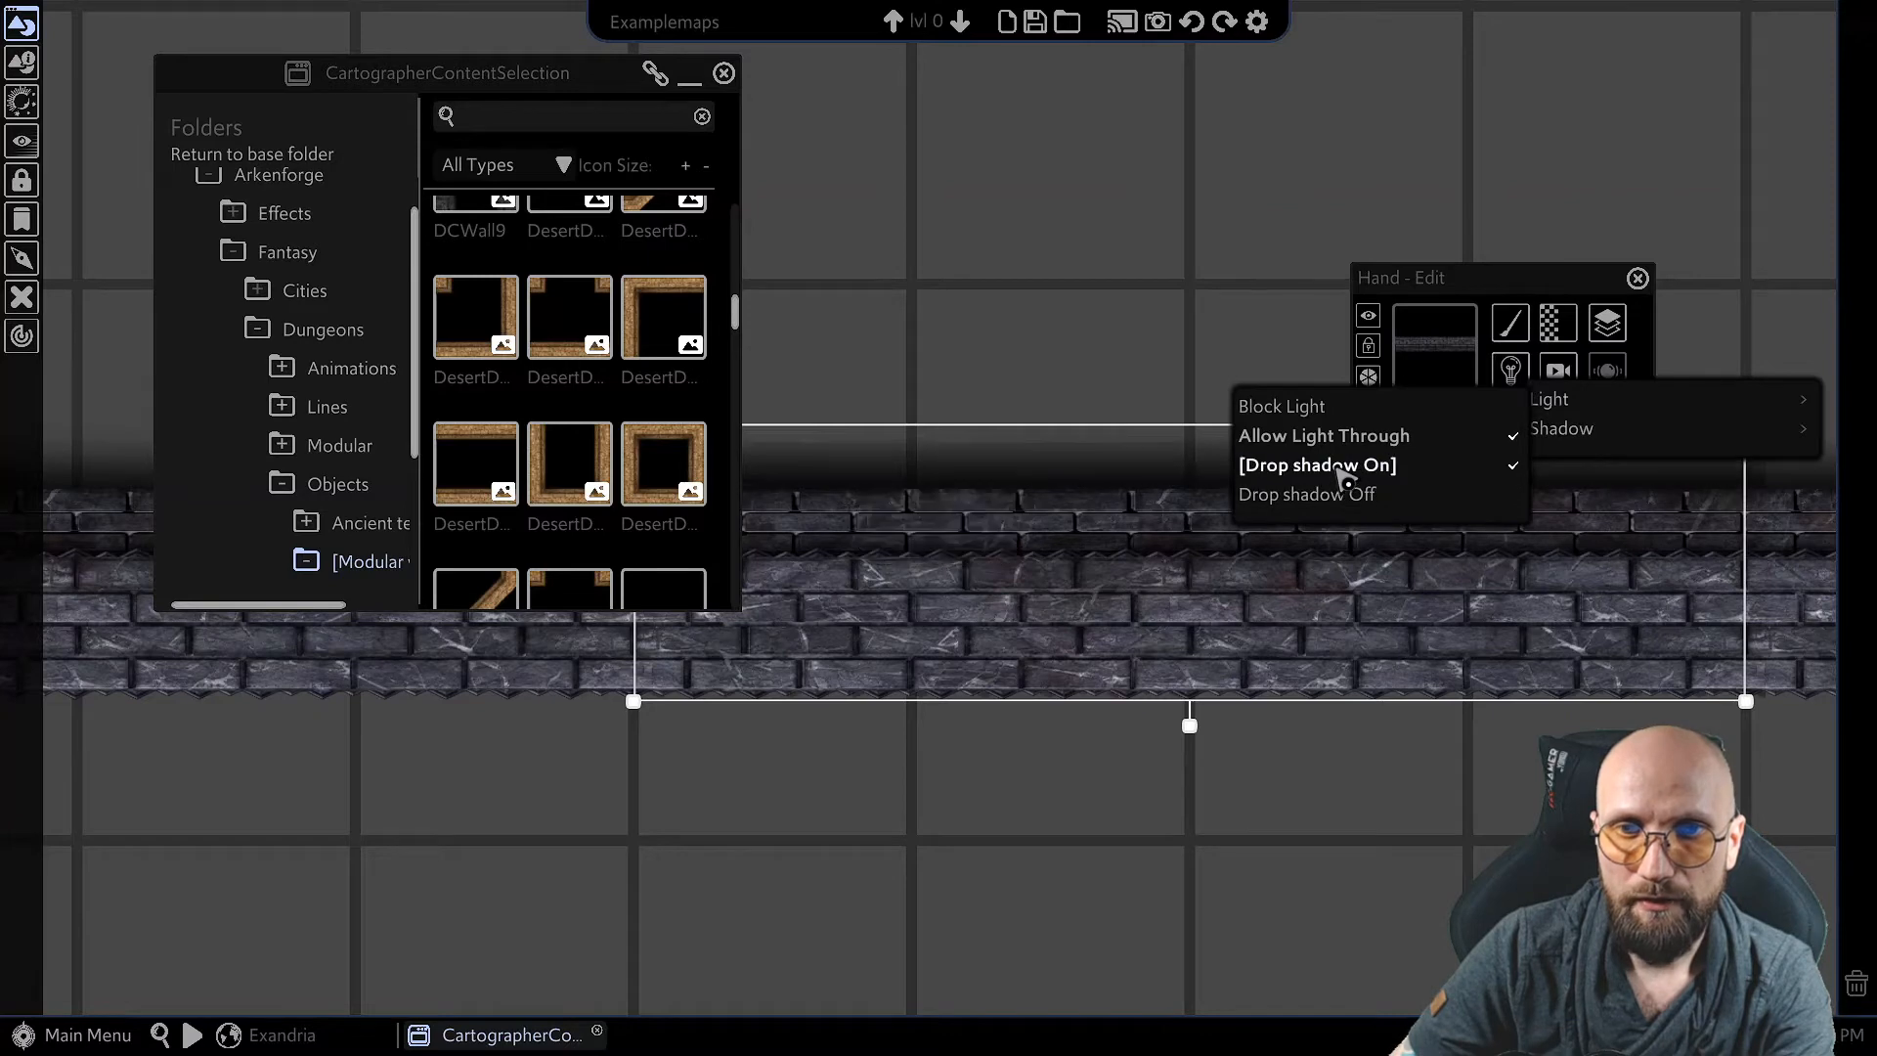
{"action": "left_click", "coordinate": [1345, 495]}
{"action": "left_click", "coordinate": [1331, 467]}
{"action": "left_click", "coordinate": [1329, 494]}
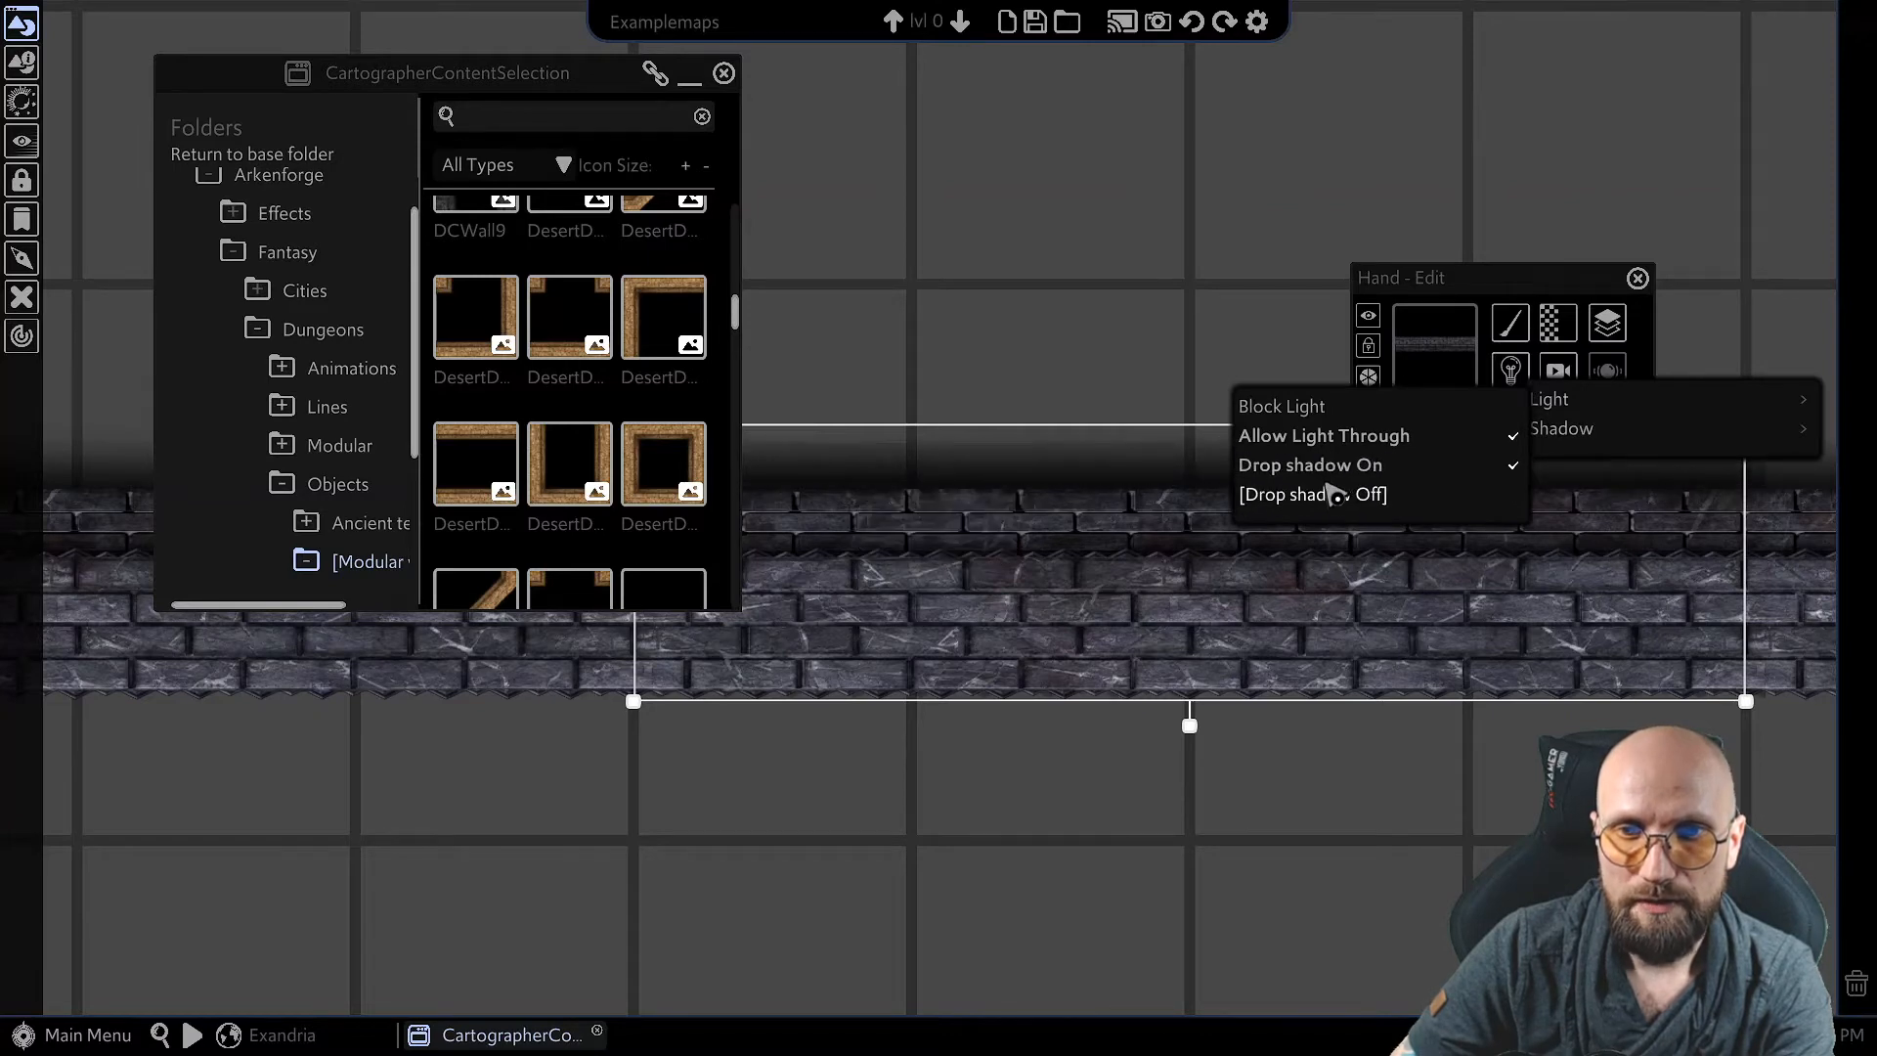
{"action": "left_click", "coordinate": [1326, 467]}
{"action": "left_click", "coordinate": [1321, 498]}
{"action": "scroll", "coordinate": [1098, 671], "scroll_direction": "down", "scroll_amount": 4}
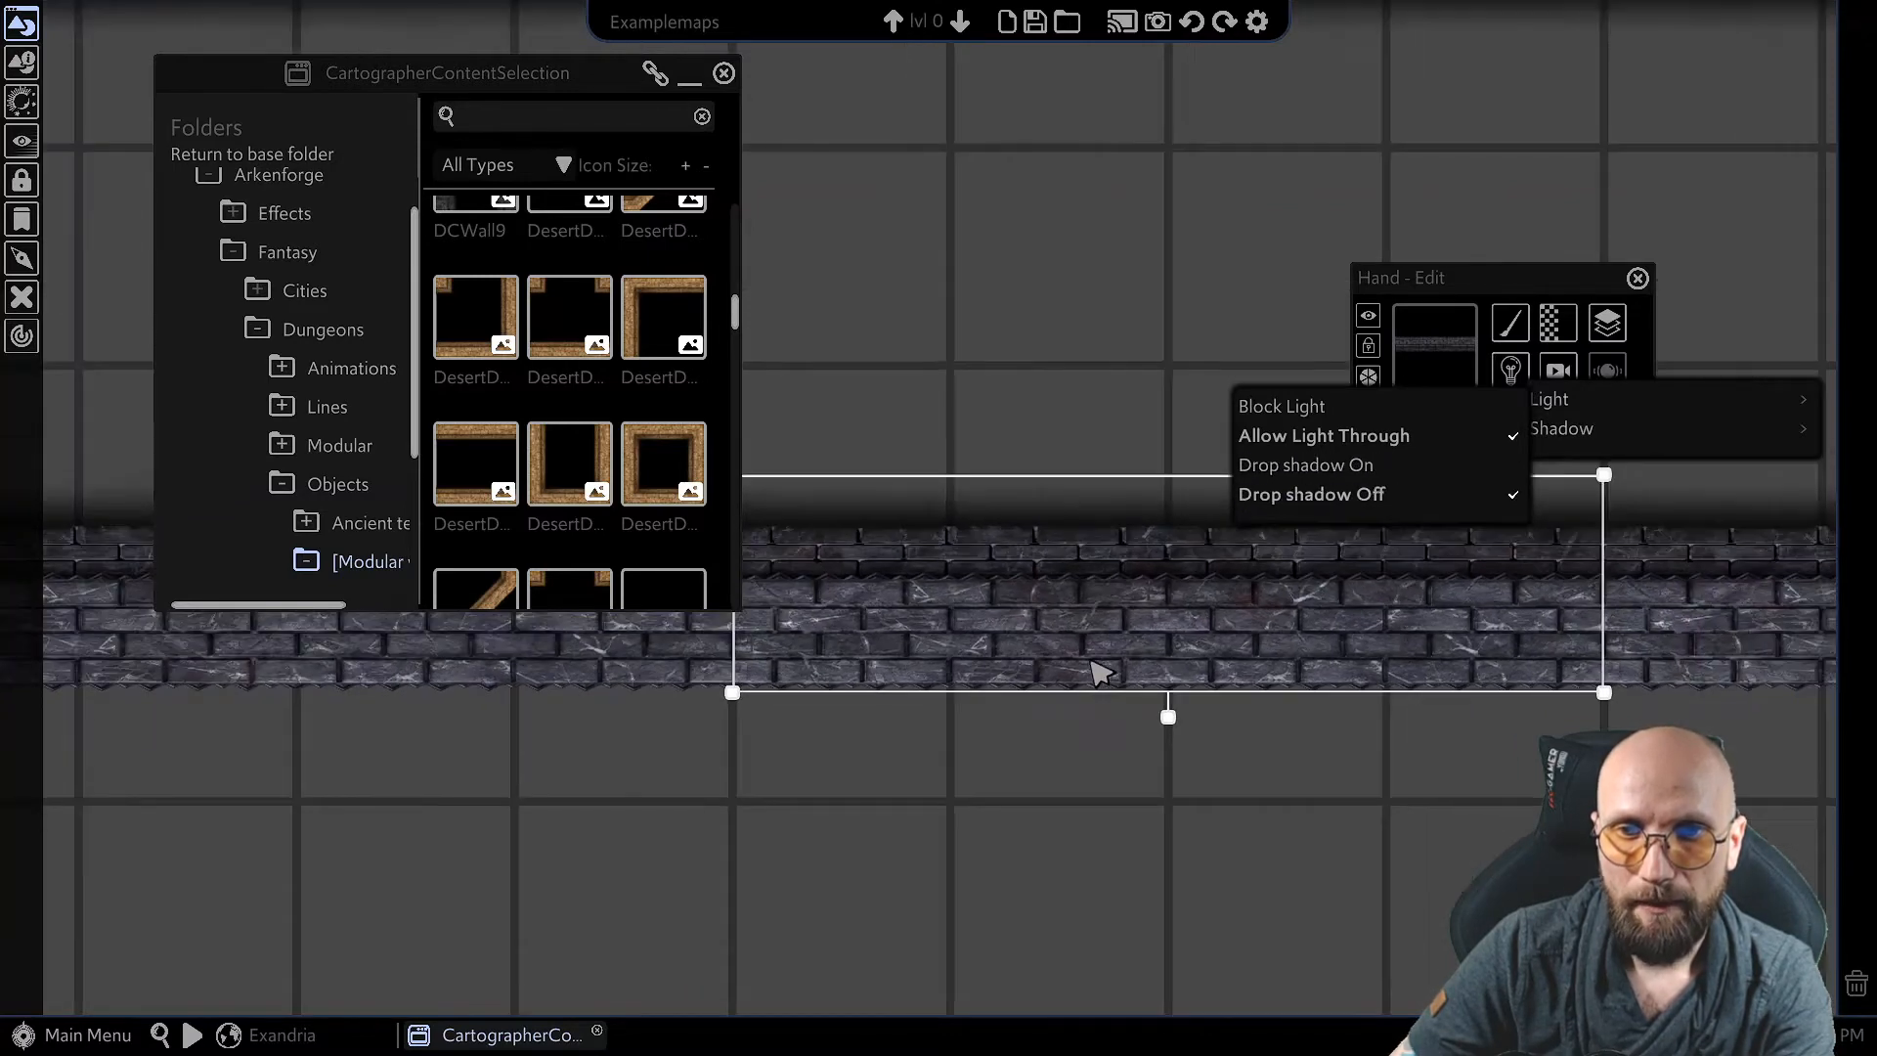
Step: Move the smooth winding wall loop down about five squares so it overlaps the jagged loop
{"action": "middle_click_drag", "start_coordinate": [1053, 875], "coordinate": [992, 860]}
{"action": "scroll", "coordinate": [1095, 509], "scroll_direction": "down", "scroll_amount": 4}
{"action": "scroll", "coordinate": [1114, 473], "scroll_direction": "down", "scroll_amount": 2}
{"action": "left_click", "coordinate": [1184, 595]}
{"action": "middle_click_drag", "start_coordinate": [1097, 714], "coordinate": [1077, 284]}
{"action": "left_click_drag", "start_coordinate": [1160, 237], "coordinate": [1156, 531]}
{"action": "middle_click_drag", "start_coordinate": [1121, 365], "coordinate": [1034, 911]}
Step: Set up a polygon line build using the selected straight wall segment's brick texture
{"action": "left_click", "coordinate": [1062, 494]}
{"action": "middle_click_drag", "start_coordinate": [1070, 526], "coordinate": [1482, 284]}
{"action": "left_click", "coordinate": [1510, 323]}
{"action": "mouse_move", "coordinate": [1561, 405]}
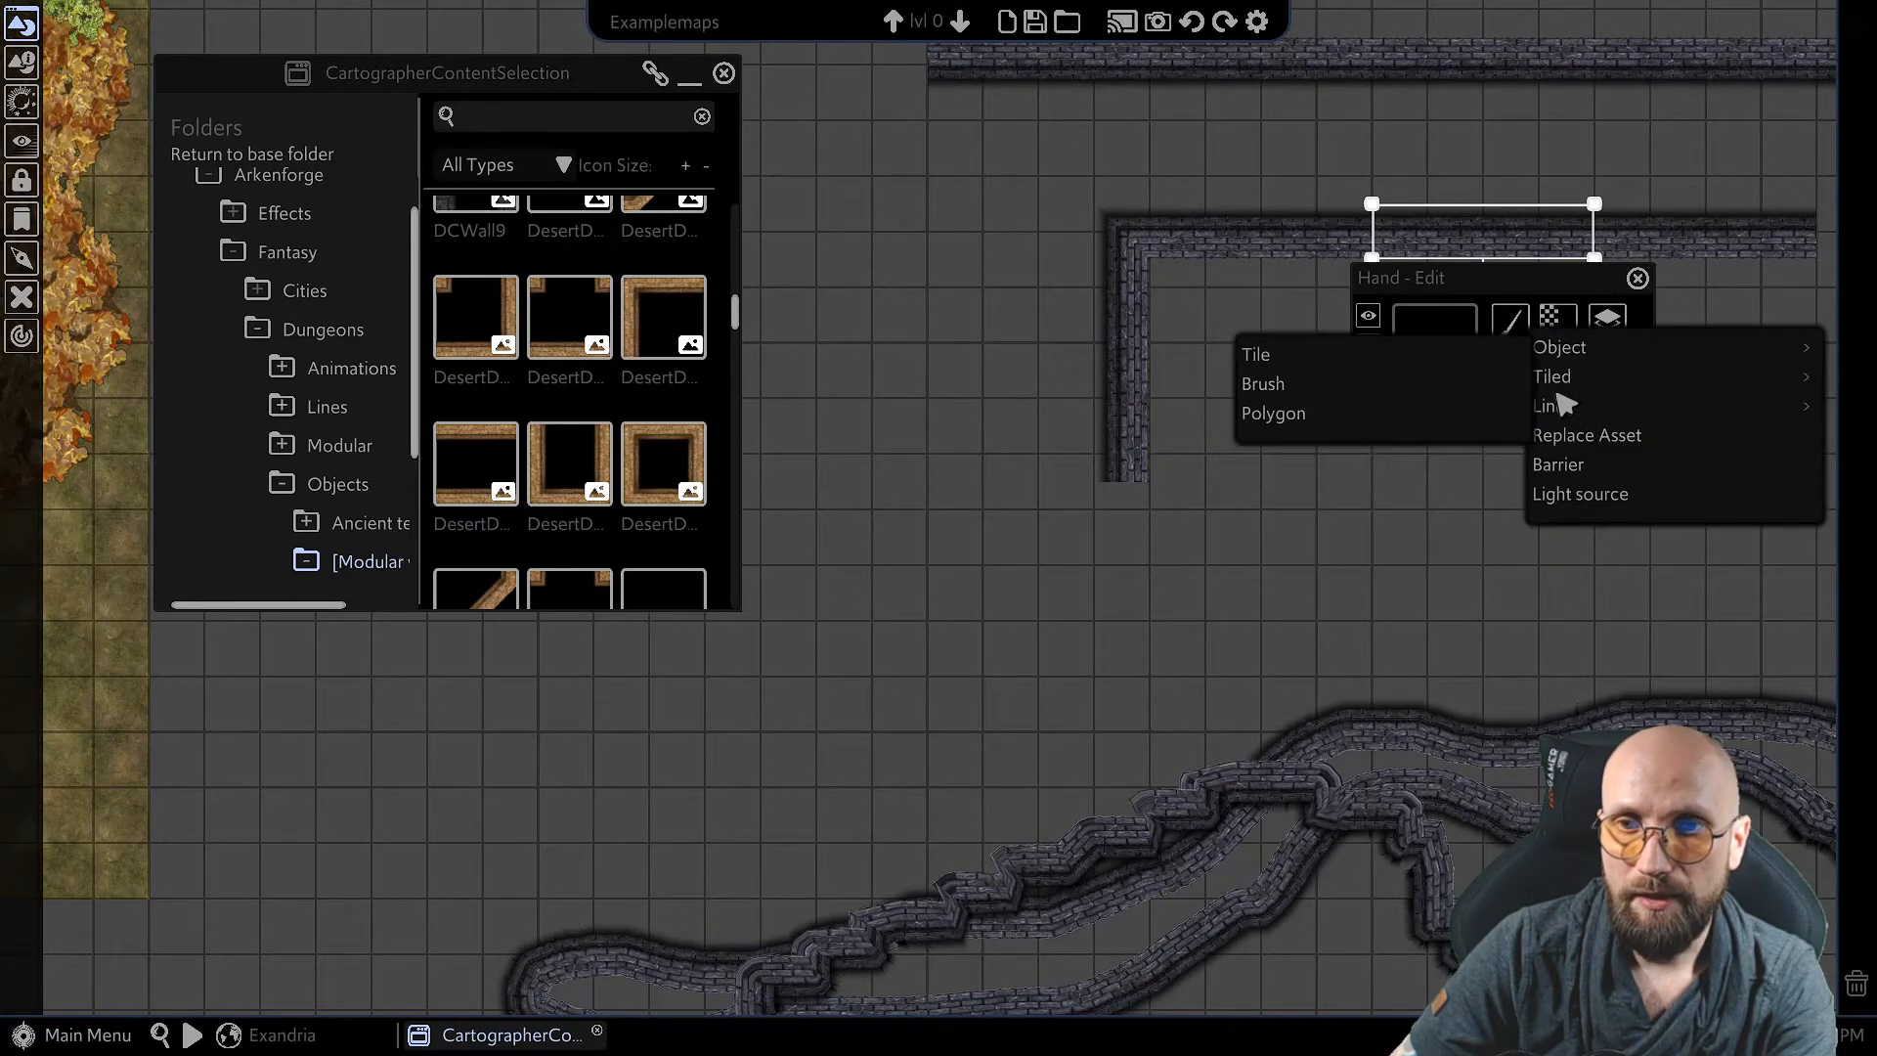
{"action": "left_click", "coordinate": [1300, 412]}
Step: Draw an L-shaped polygon wall about 8 squares across and 6 squares down beside the modular wall, using several closely spaced corner points
{"action": "middle_click_drag", "start_coordinate": [1120, 220], "coordinate": [909, 362]}
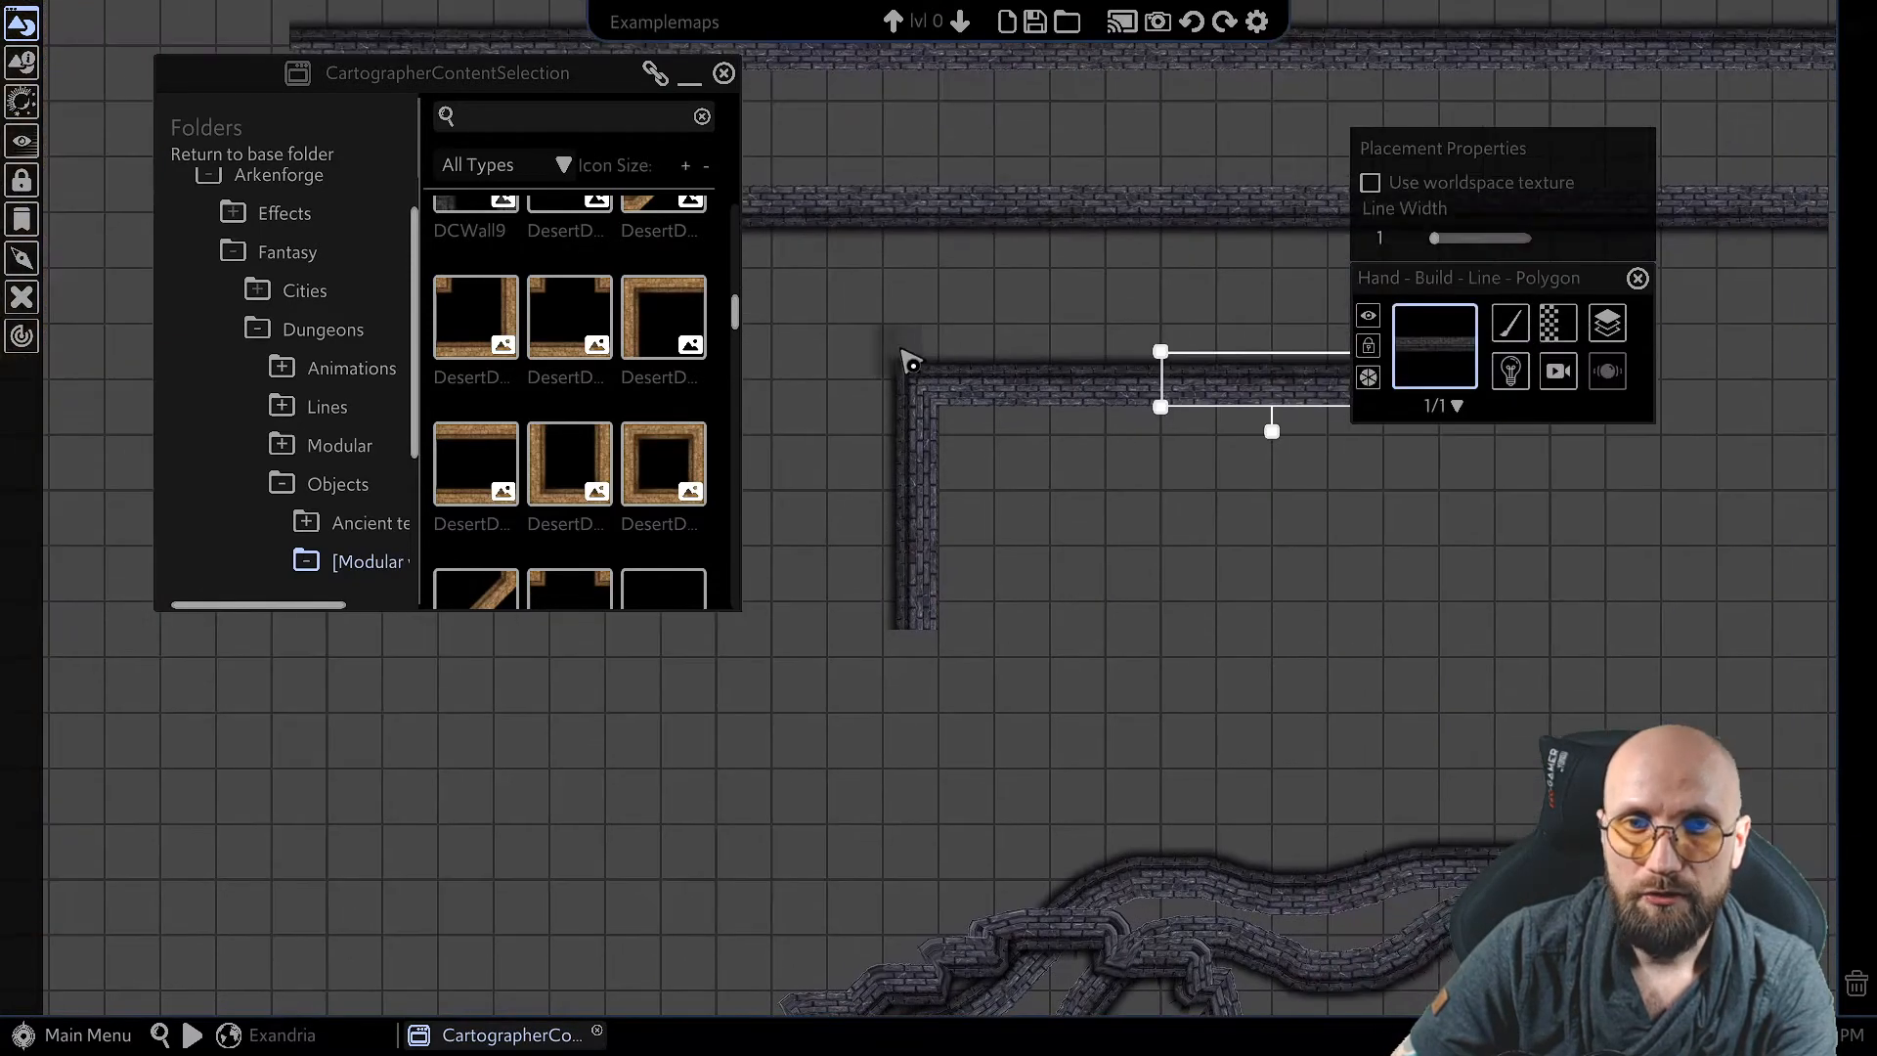
{"action": "middle_click_drag", "start_coordinate": [946, 476], "coordinate": [1265, 544]}
{"action": "scroll", "coordinate": [1066, 464], "scroll_direction": "up", "scroll_amount": 3}
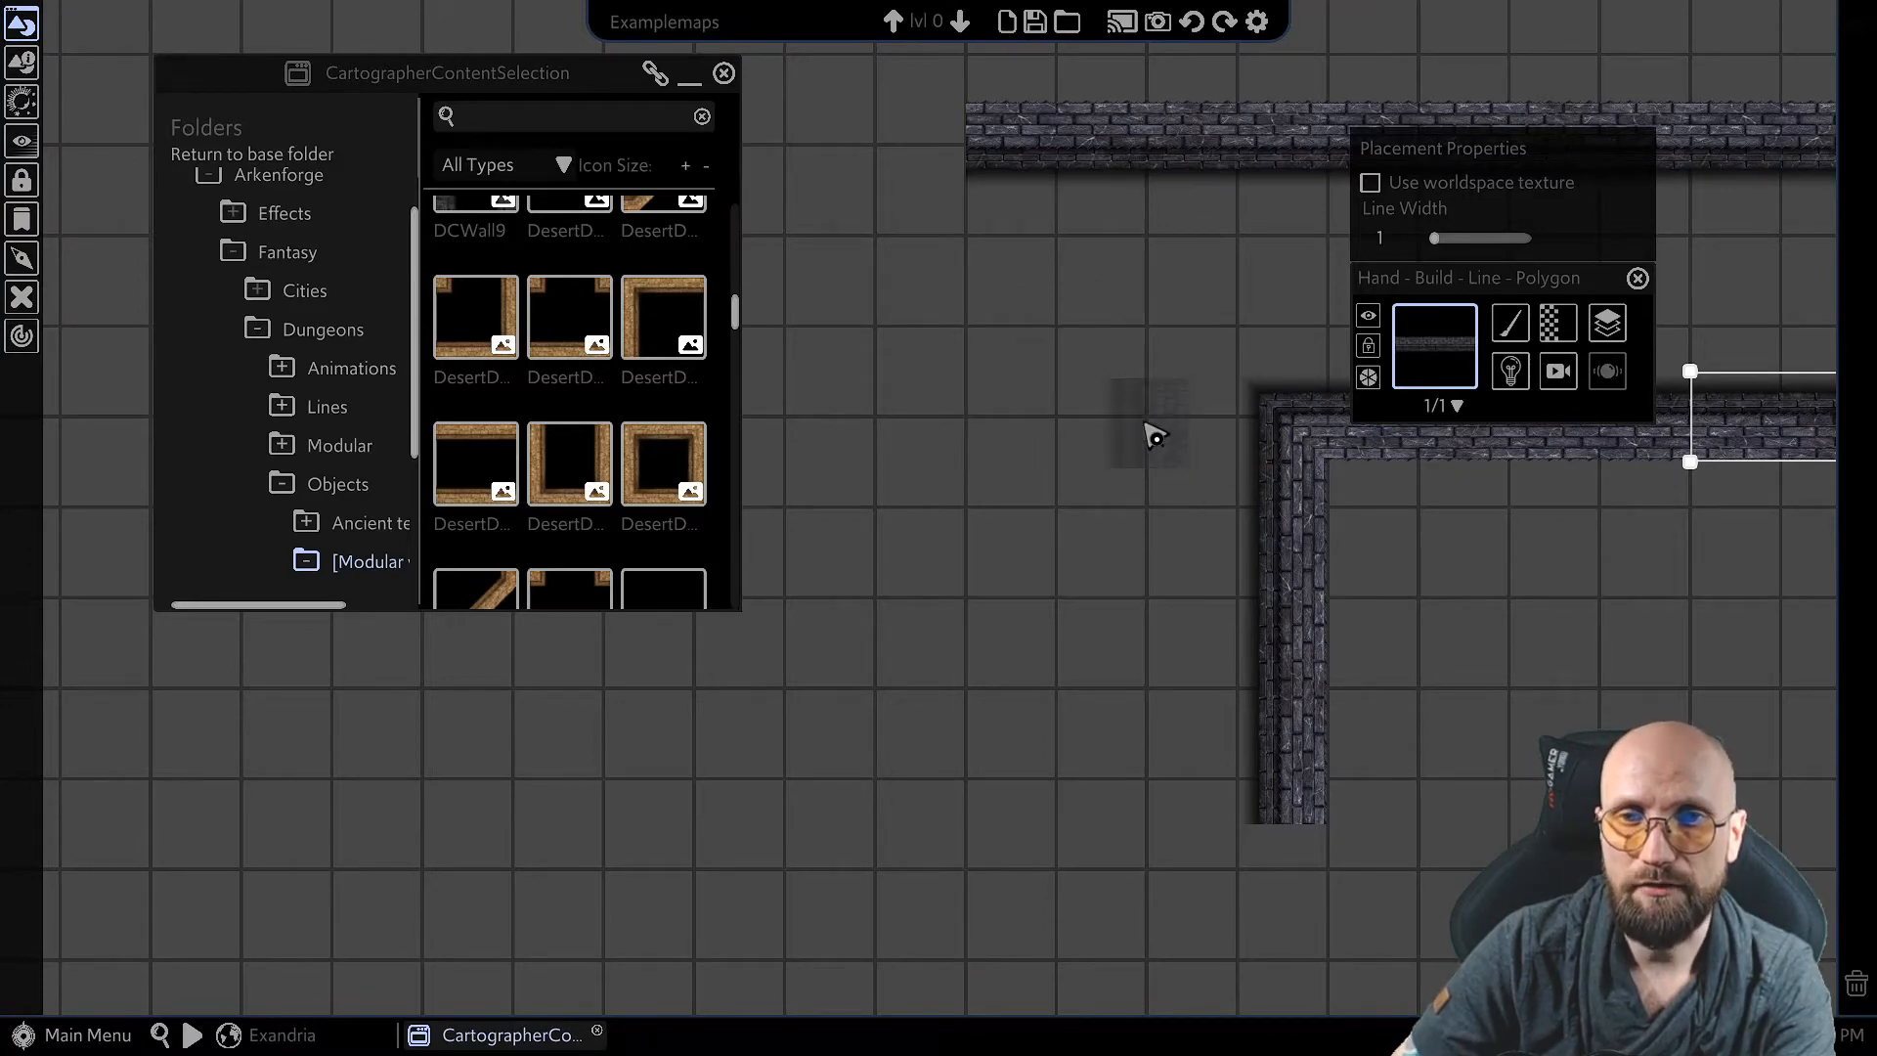
{"action": "left_click", "coordinate": [1149, 416]}
{"action": "middle_click_drag", "start_coordinate": [880, 402], "coordinate": [1063, 389]}
{"action": "scroll", "coordinate": [1034, 464], "scroll_direction": "down", "scroll_amount": 5}
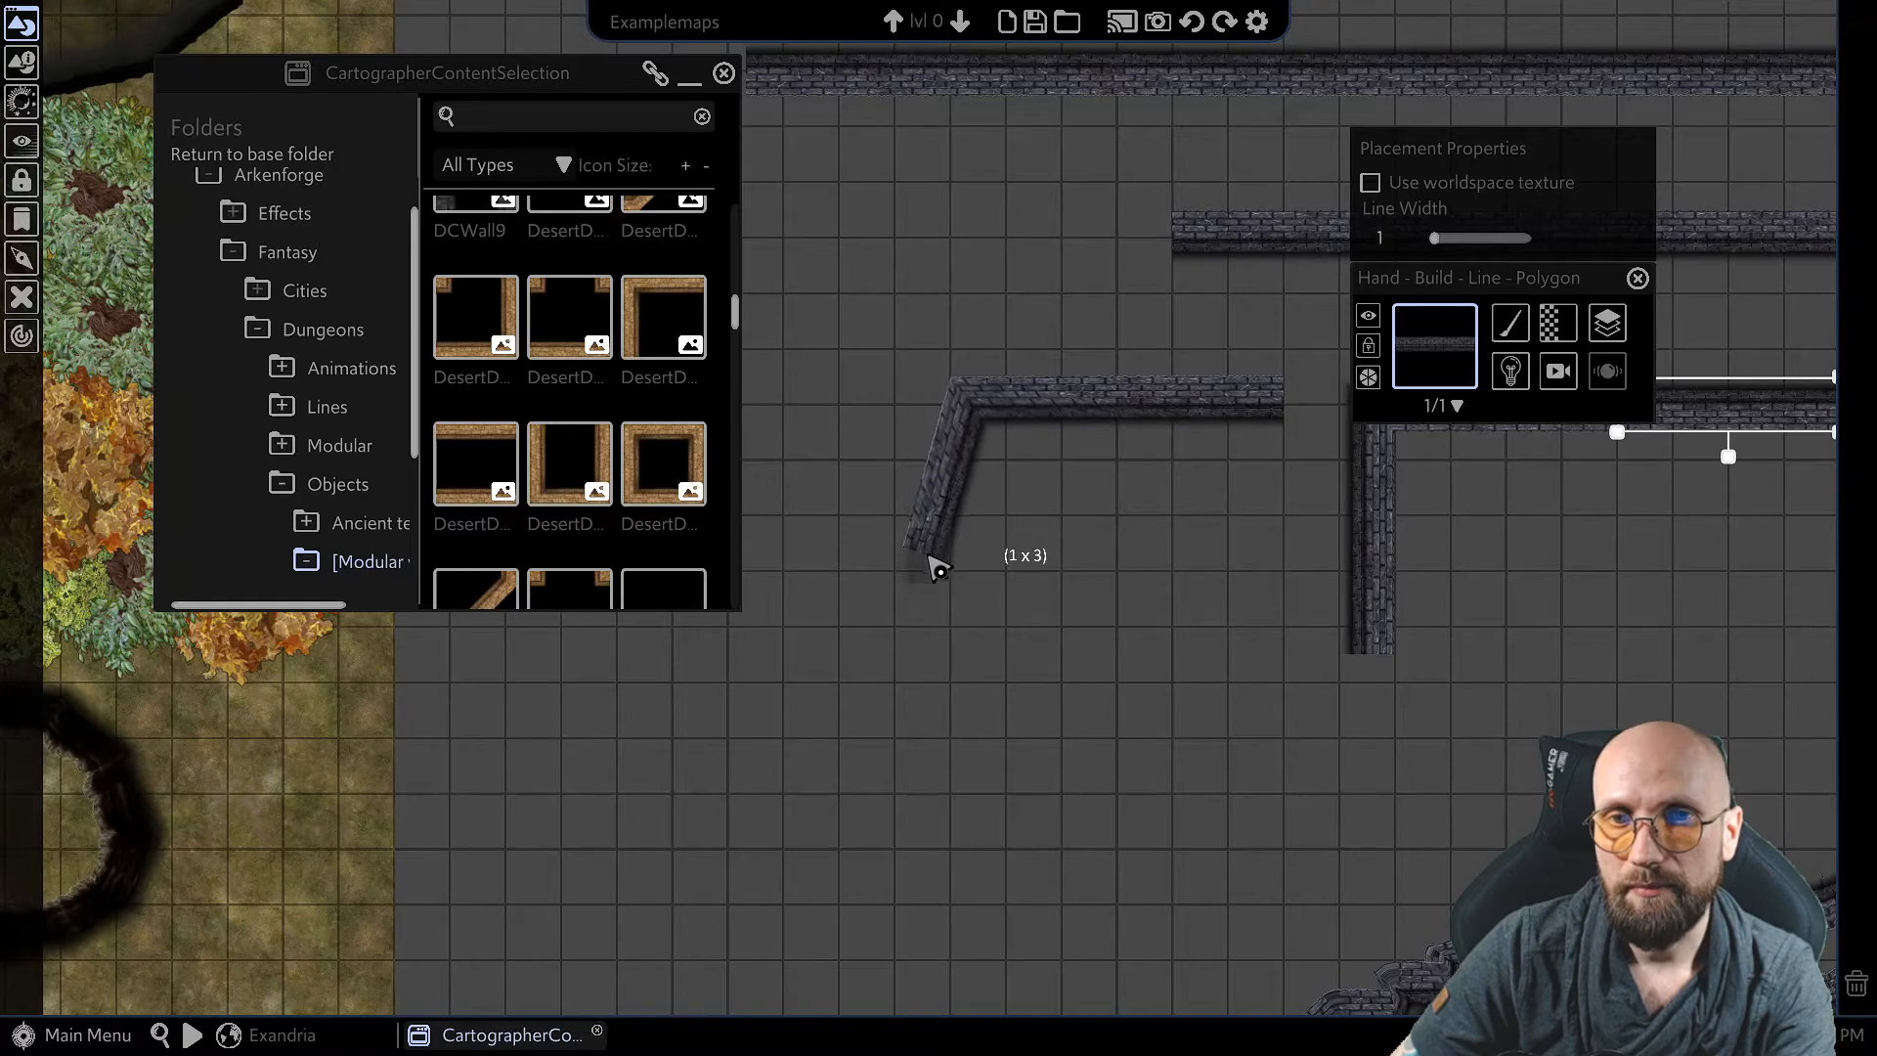
{"action": "scroll", "coordinate": [938, 570], "scroll_direction": "up", "scroll_amount": 4}
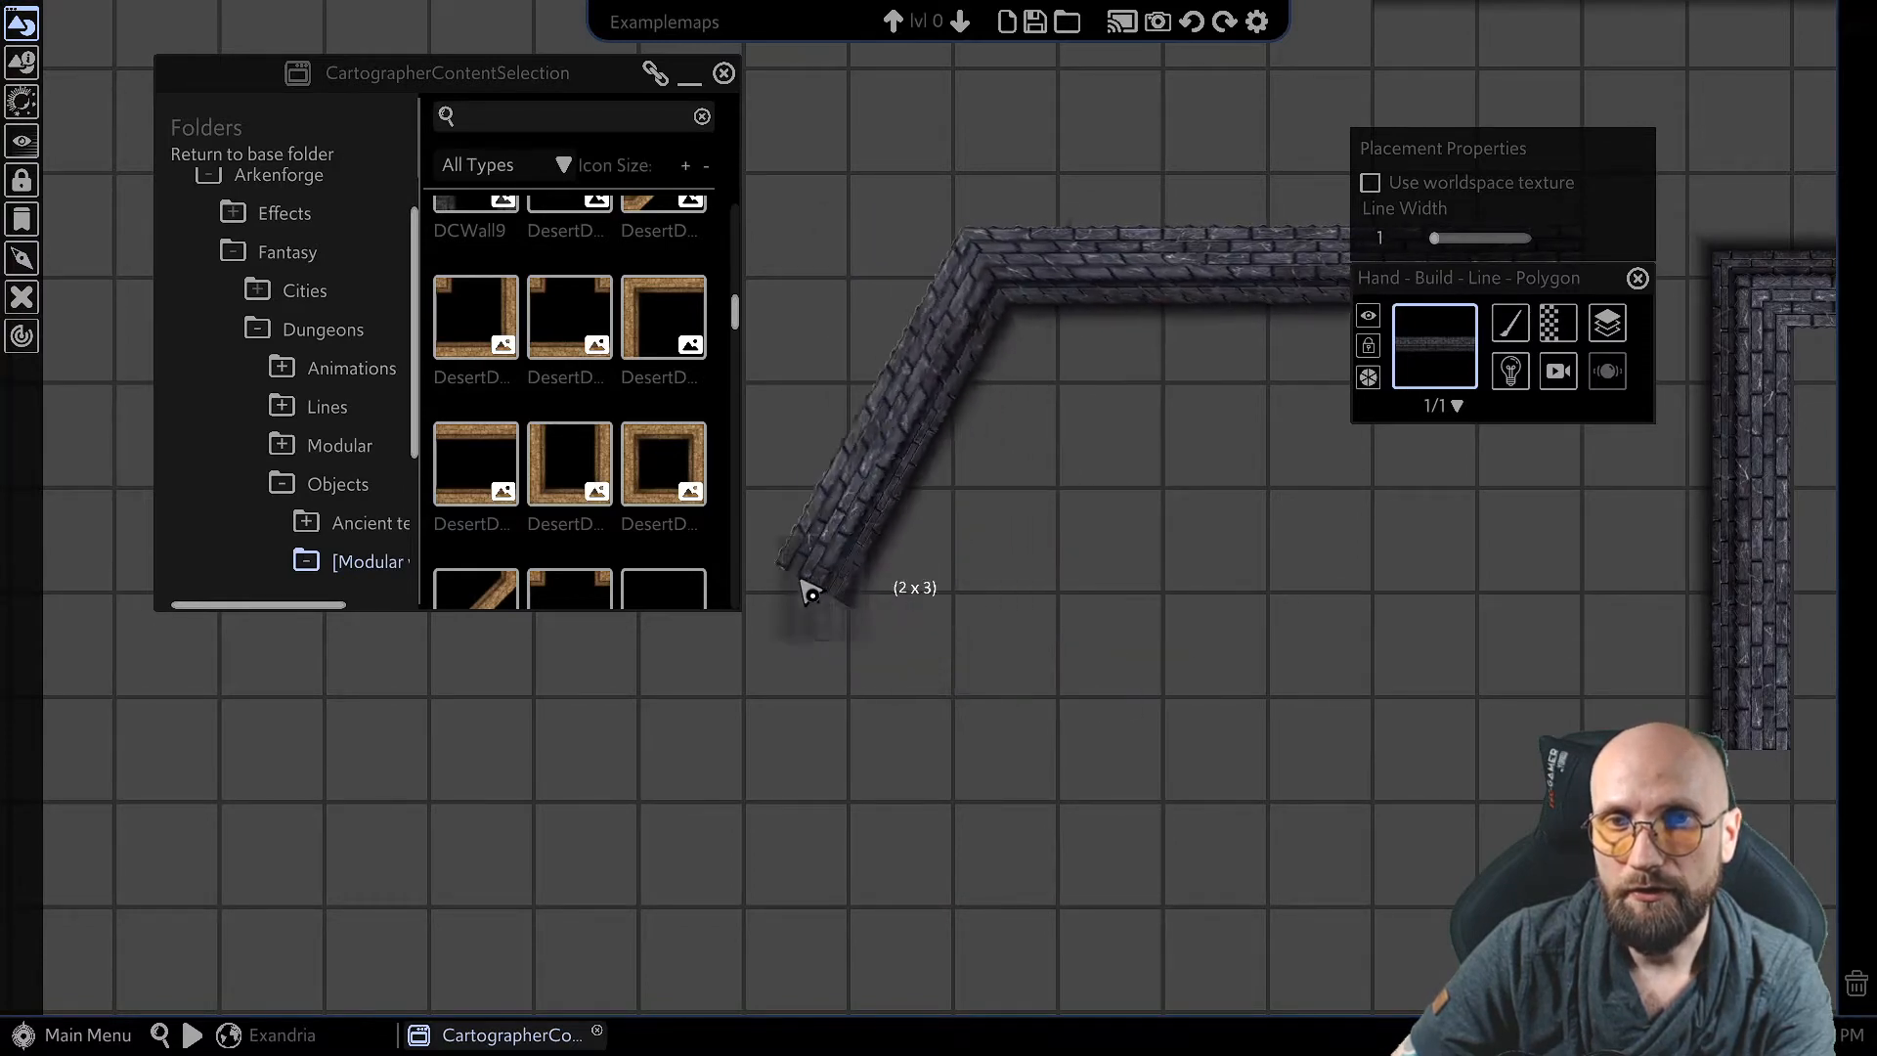
{"action": "middle_click_drag", "start_coordinate": [853, 321], "coordinate": [1124, 577]}
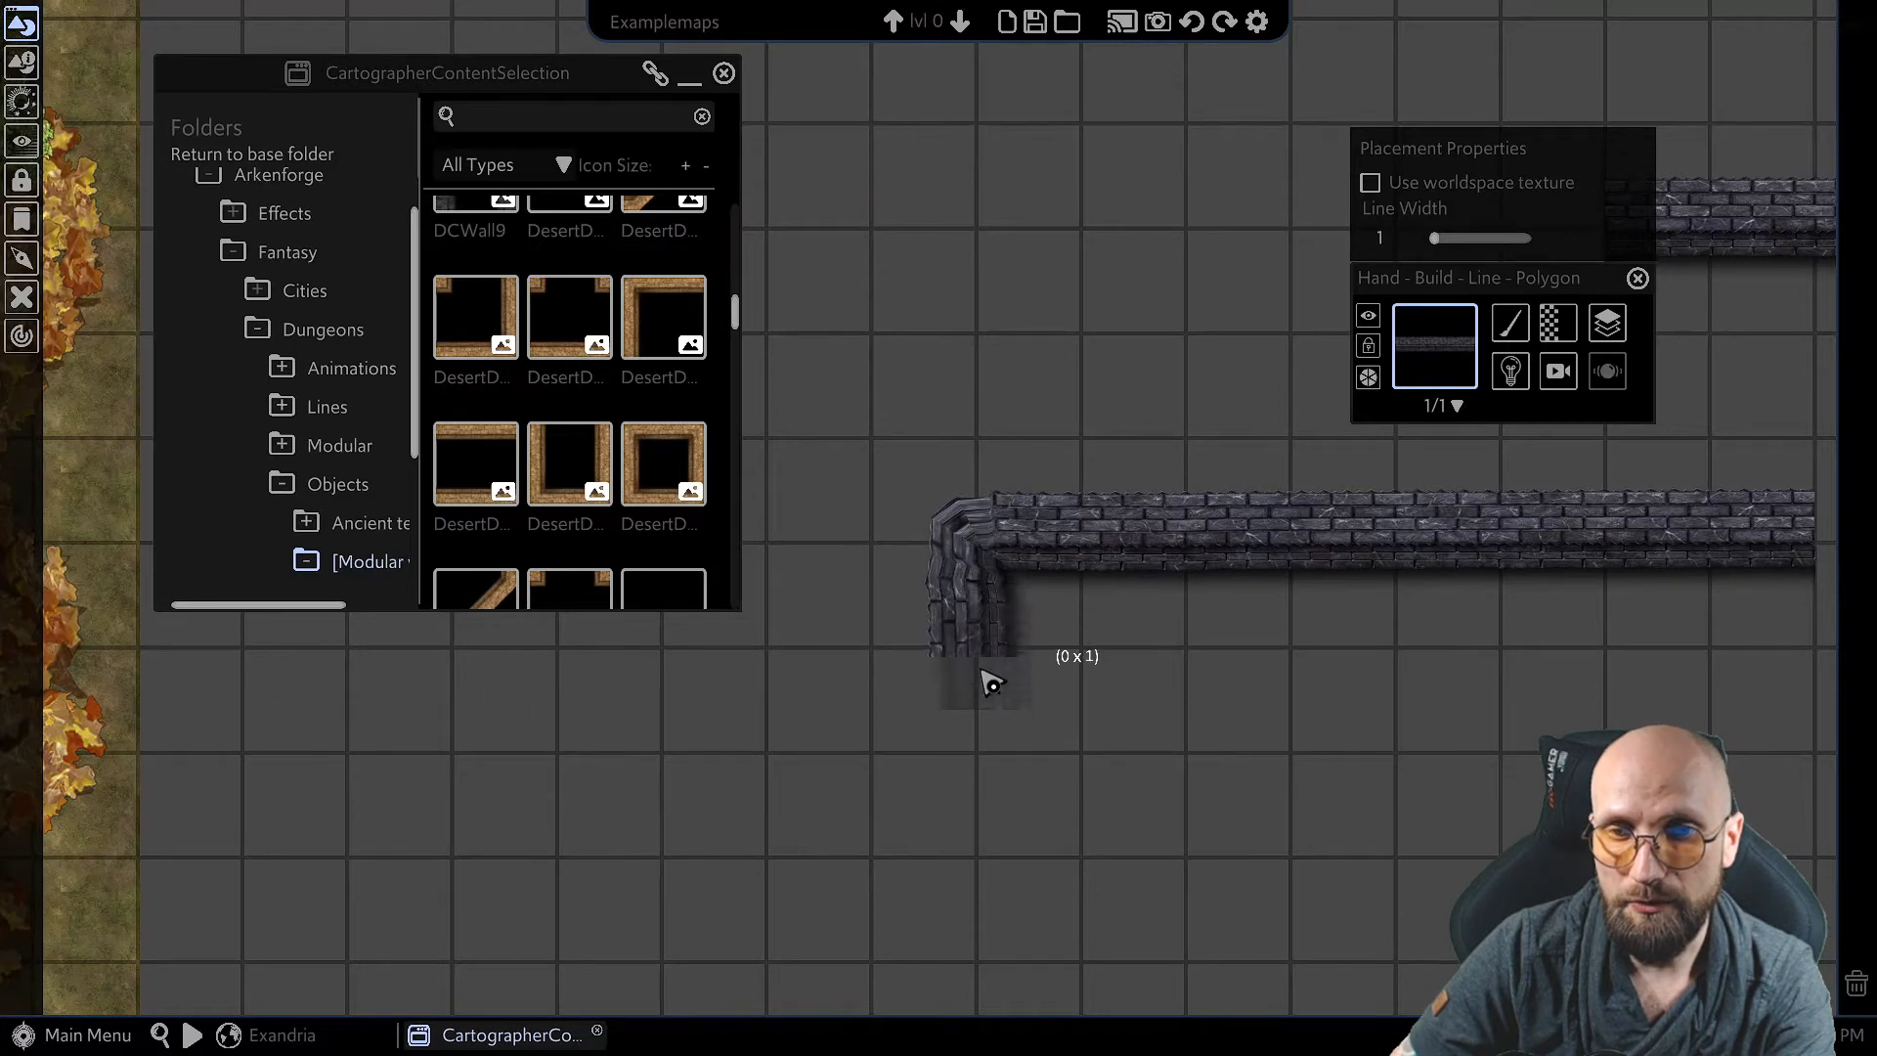
{"action": "middle_click_drag", "start_coordinate": [987, 791], "coordinate": [845, 811]}
{"action": "double_click", "coordinate": [958, 839]}
{"action": "key", "text": "Escape"}
Step: Examine the new polygon wall's corner up close, checking the brick texture distortion and the shadow on its inner edge
{"action": "middle_click_drag", "start_coordinate": [954, 626], "coordinate": [1256, 645]}
{"action": "scroll", "coordinate": [1188, 573], "scroll_direction": "up", "scroll_amount": 5}
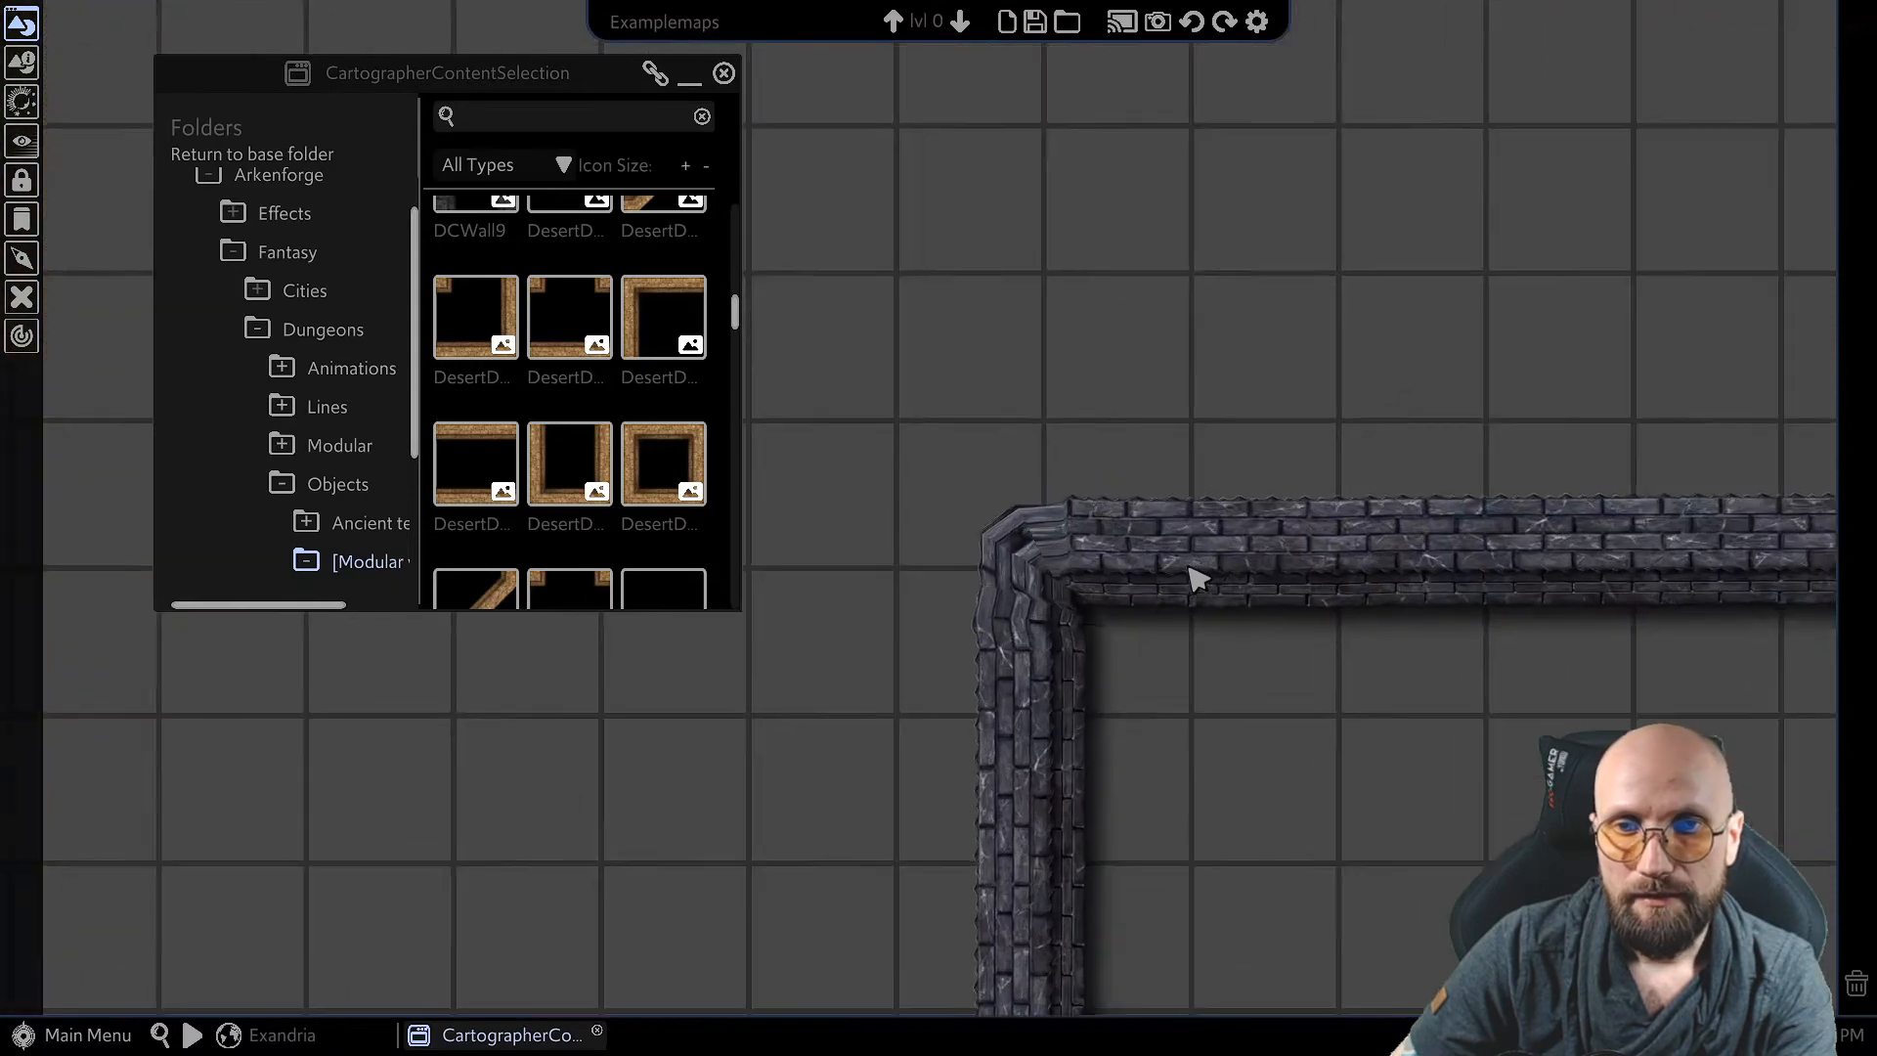
{"action": "middle_click_drag", "start_coordinate": [1105, 621], "coordinate": [1099, 418]}
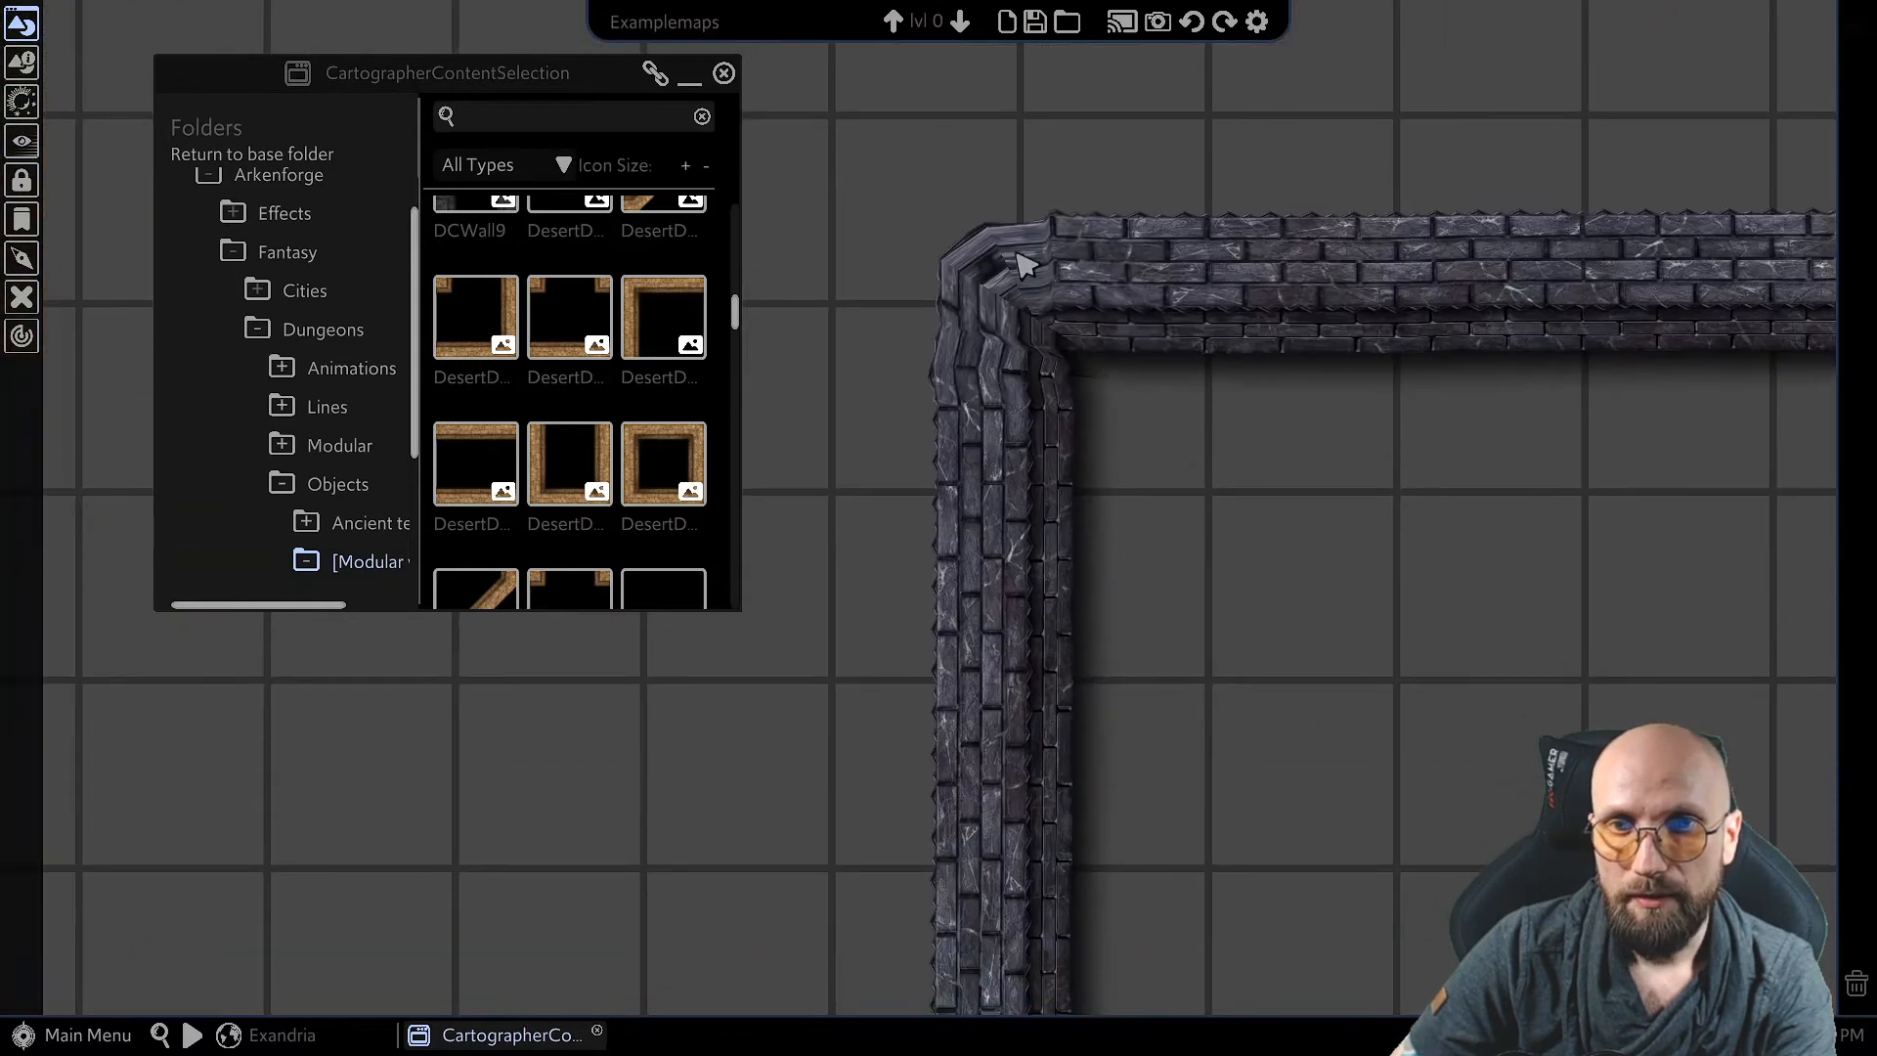
{"action": "scroll", "coordinate": [1024, 264], "scroll_direction": "up", "scroll_amount": 2}
{"action": "middle_click_drag", "start_coordinate": [1014, 260], "coordinate": [1085, 501]}
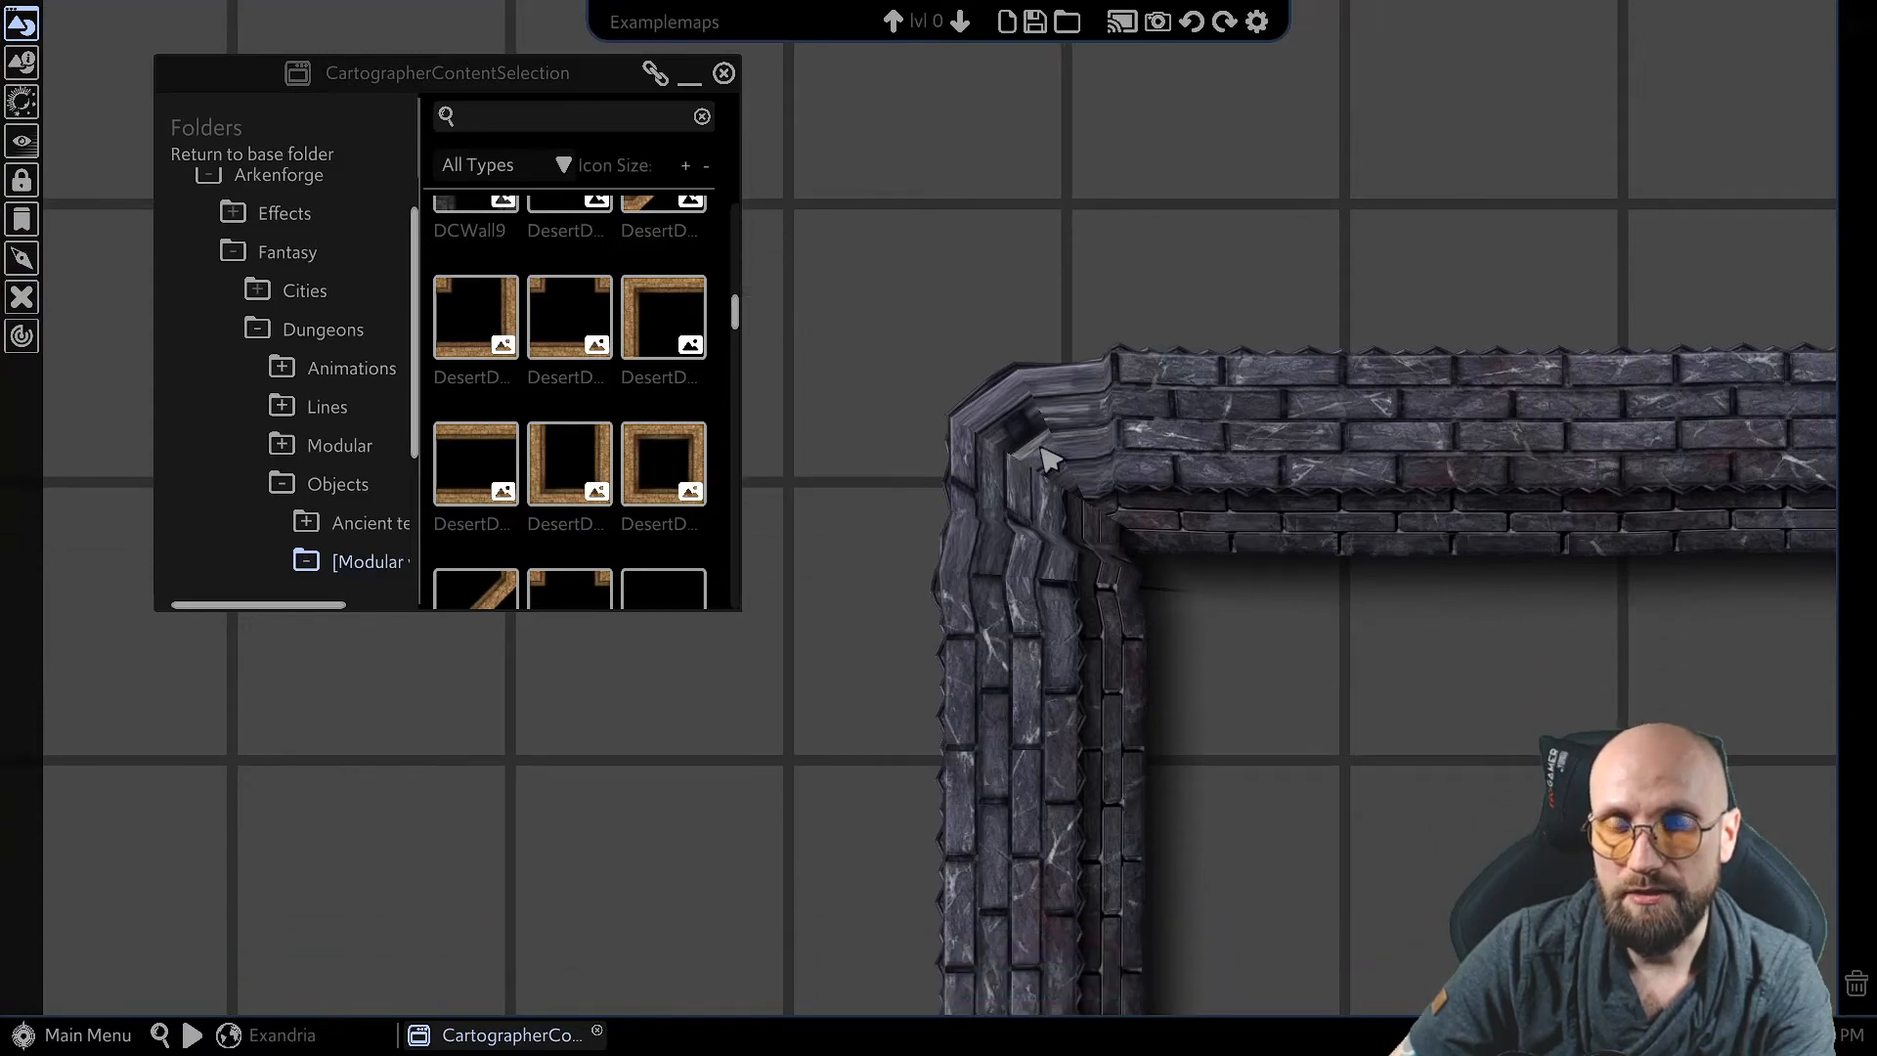
{"action": "scroll", "coordinate": [1246, 516], "scroll_direction": "down", "scroll_amount": 10}
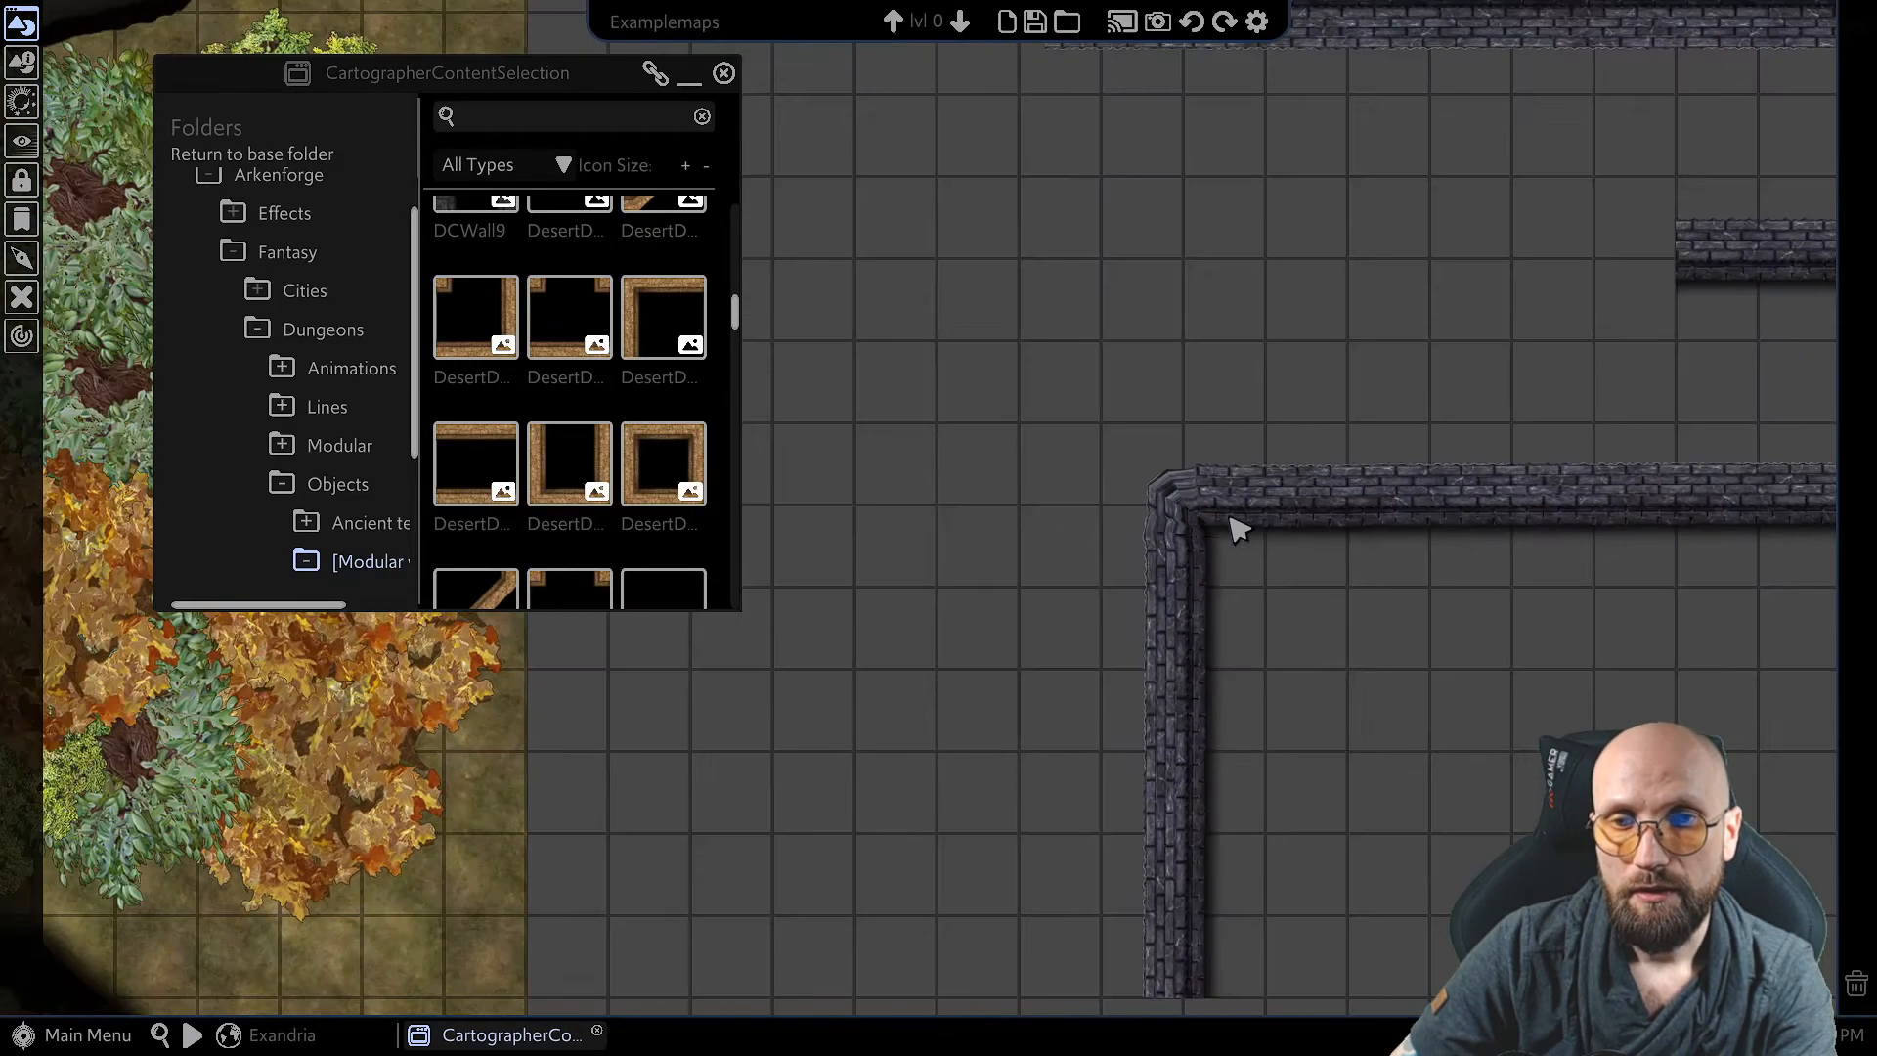
{"action": "middle_click_drag", "start_coordinate": [1496, 456], "coordinate": [1042, 567]}
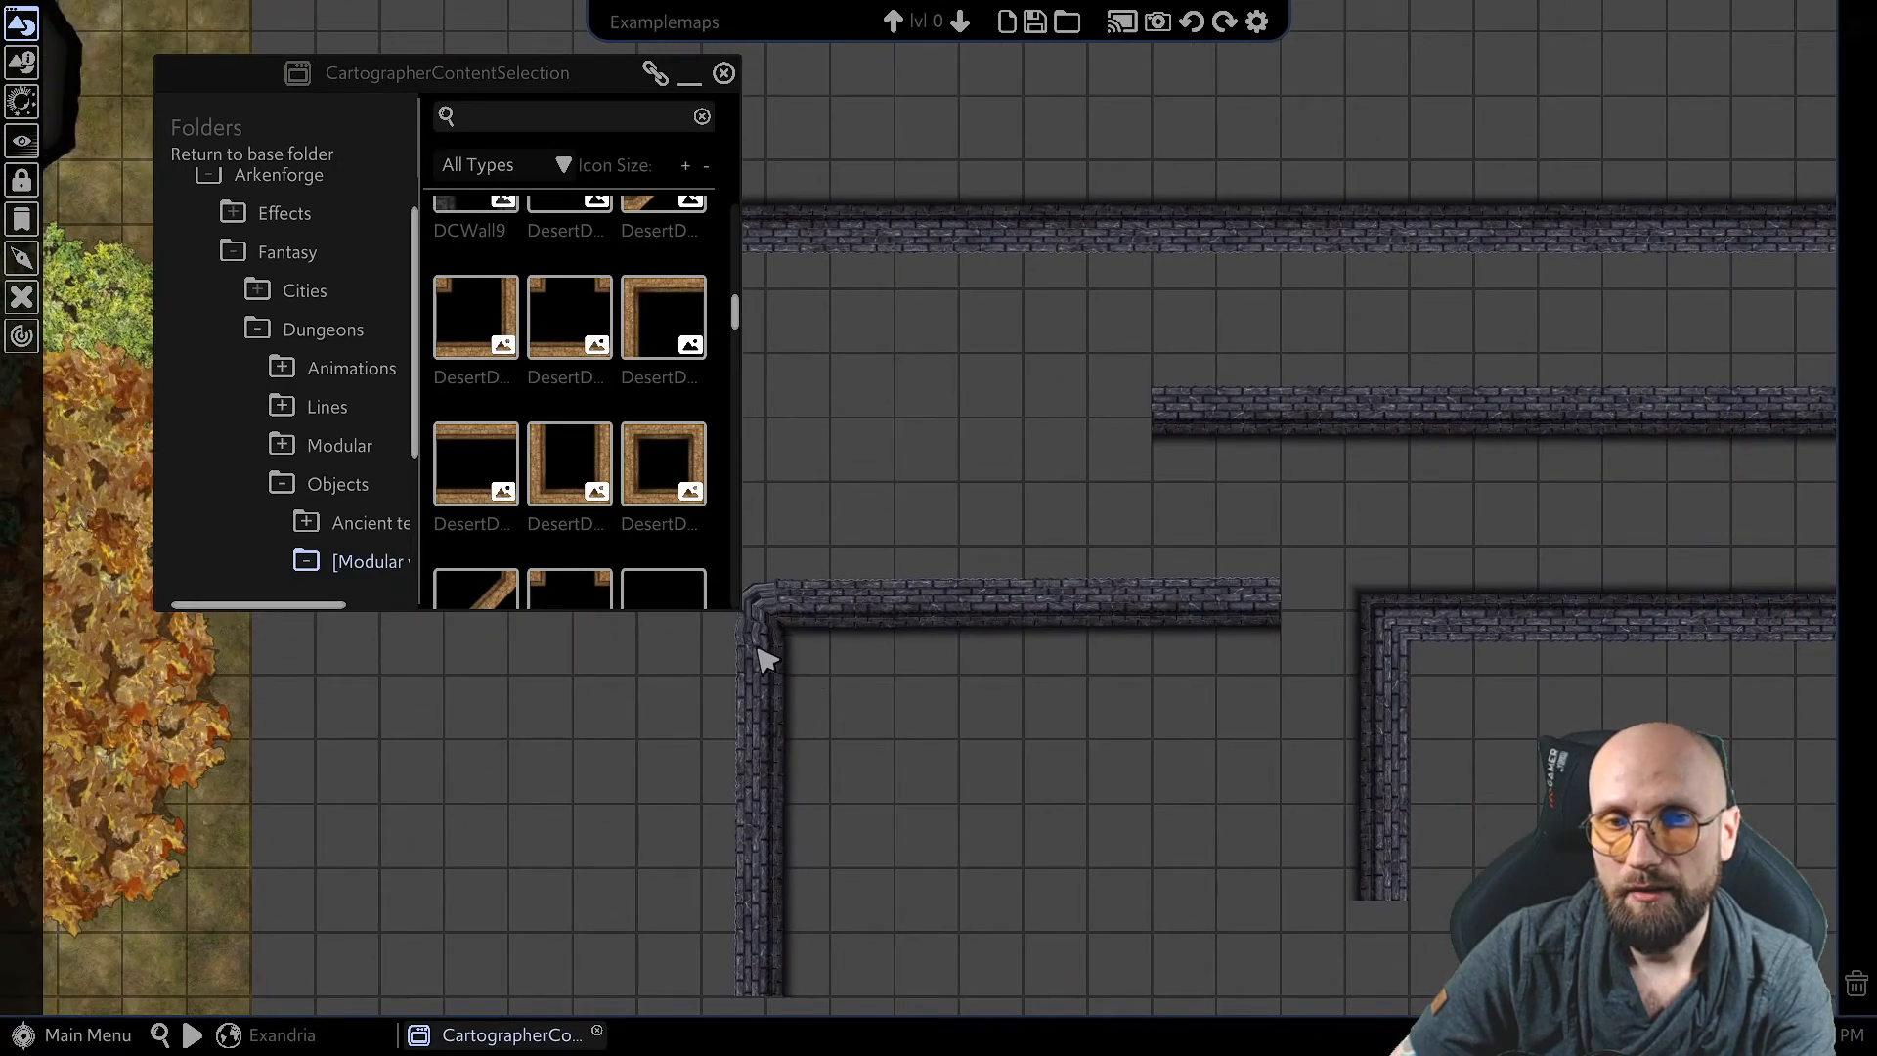
{"action": "scroll", "coordinate": [773, 626], "scroll_direction": "up", "scroll_amount": 5}
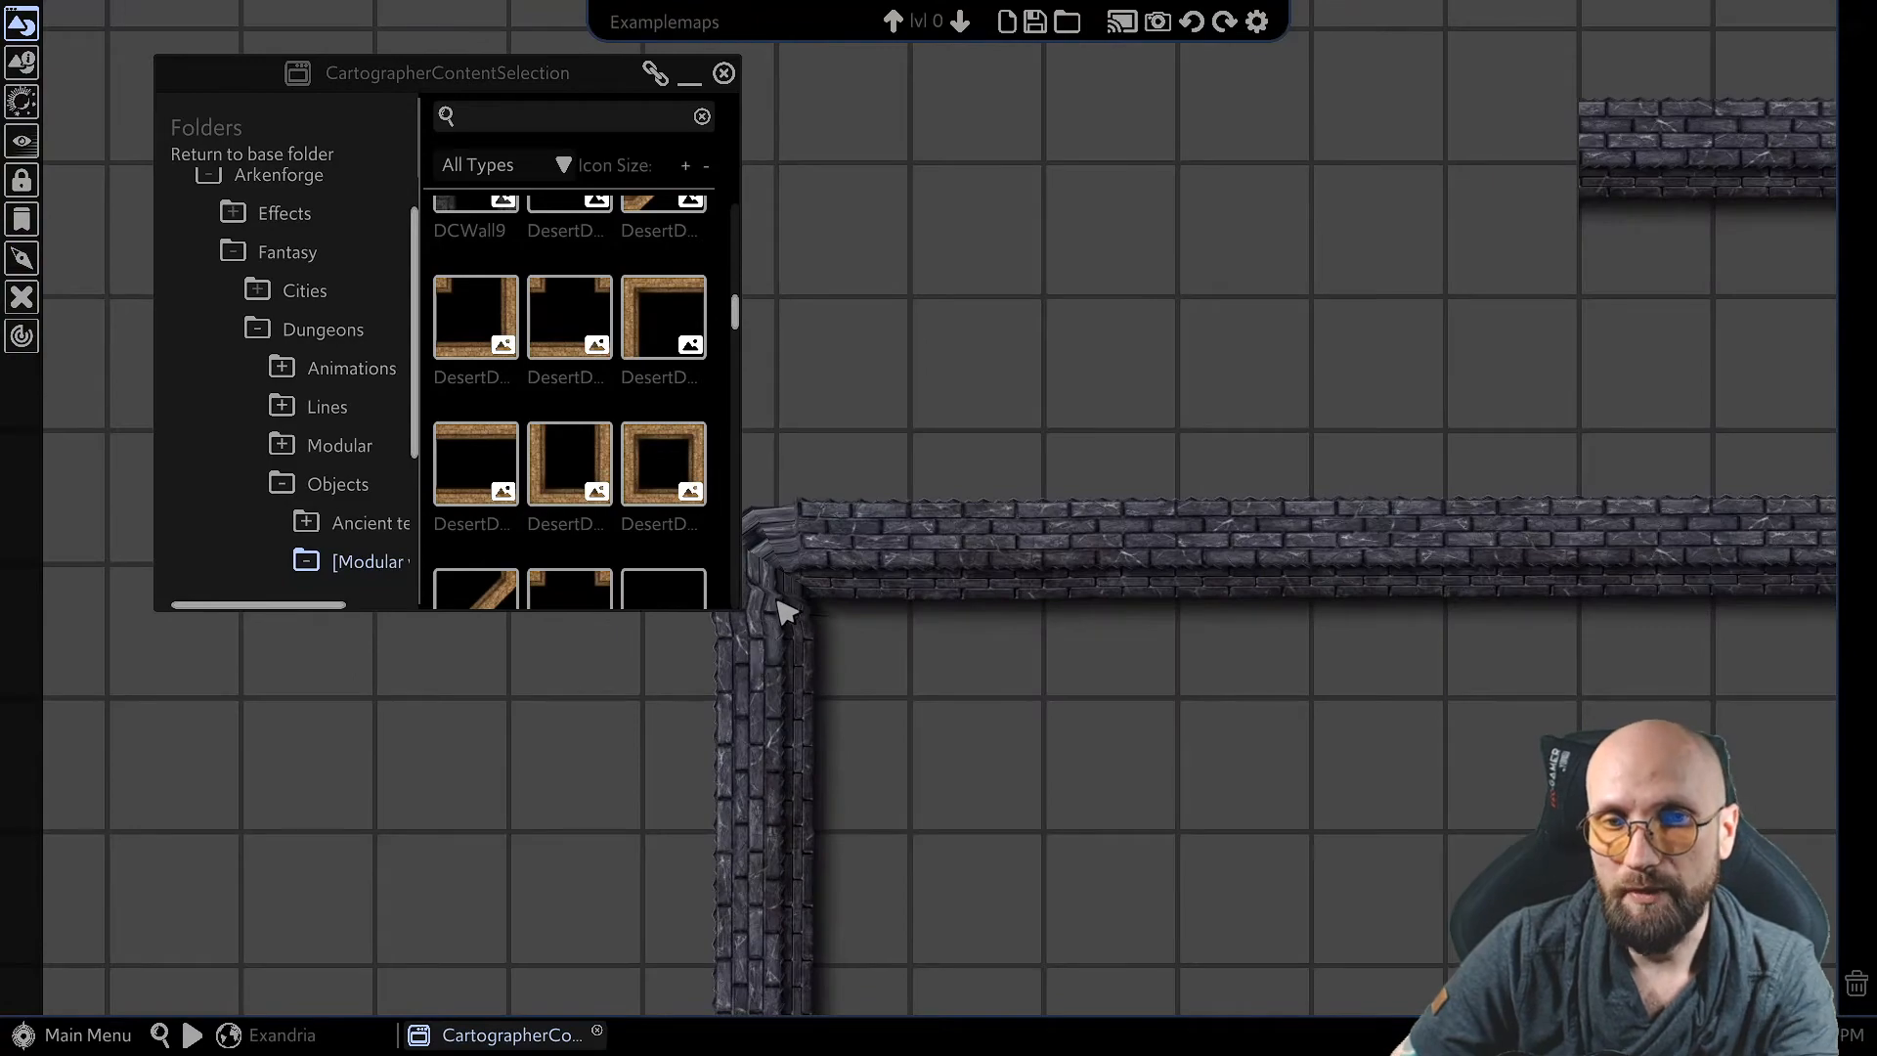
{"action": "middle_click_drag", "start_coordinate": [785, 611], "coordinate": [975, 525]}
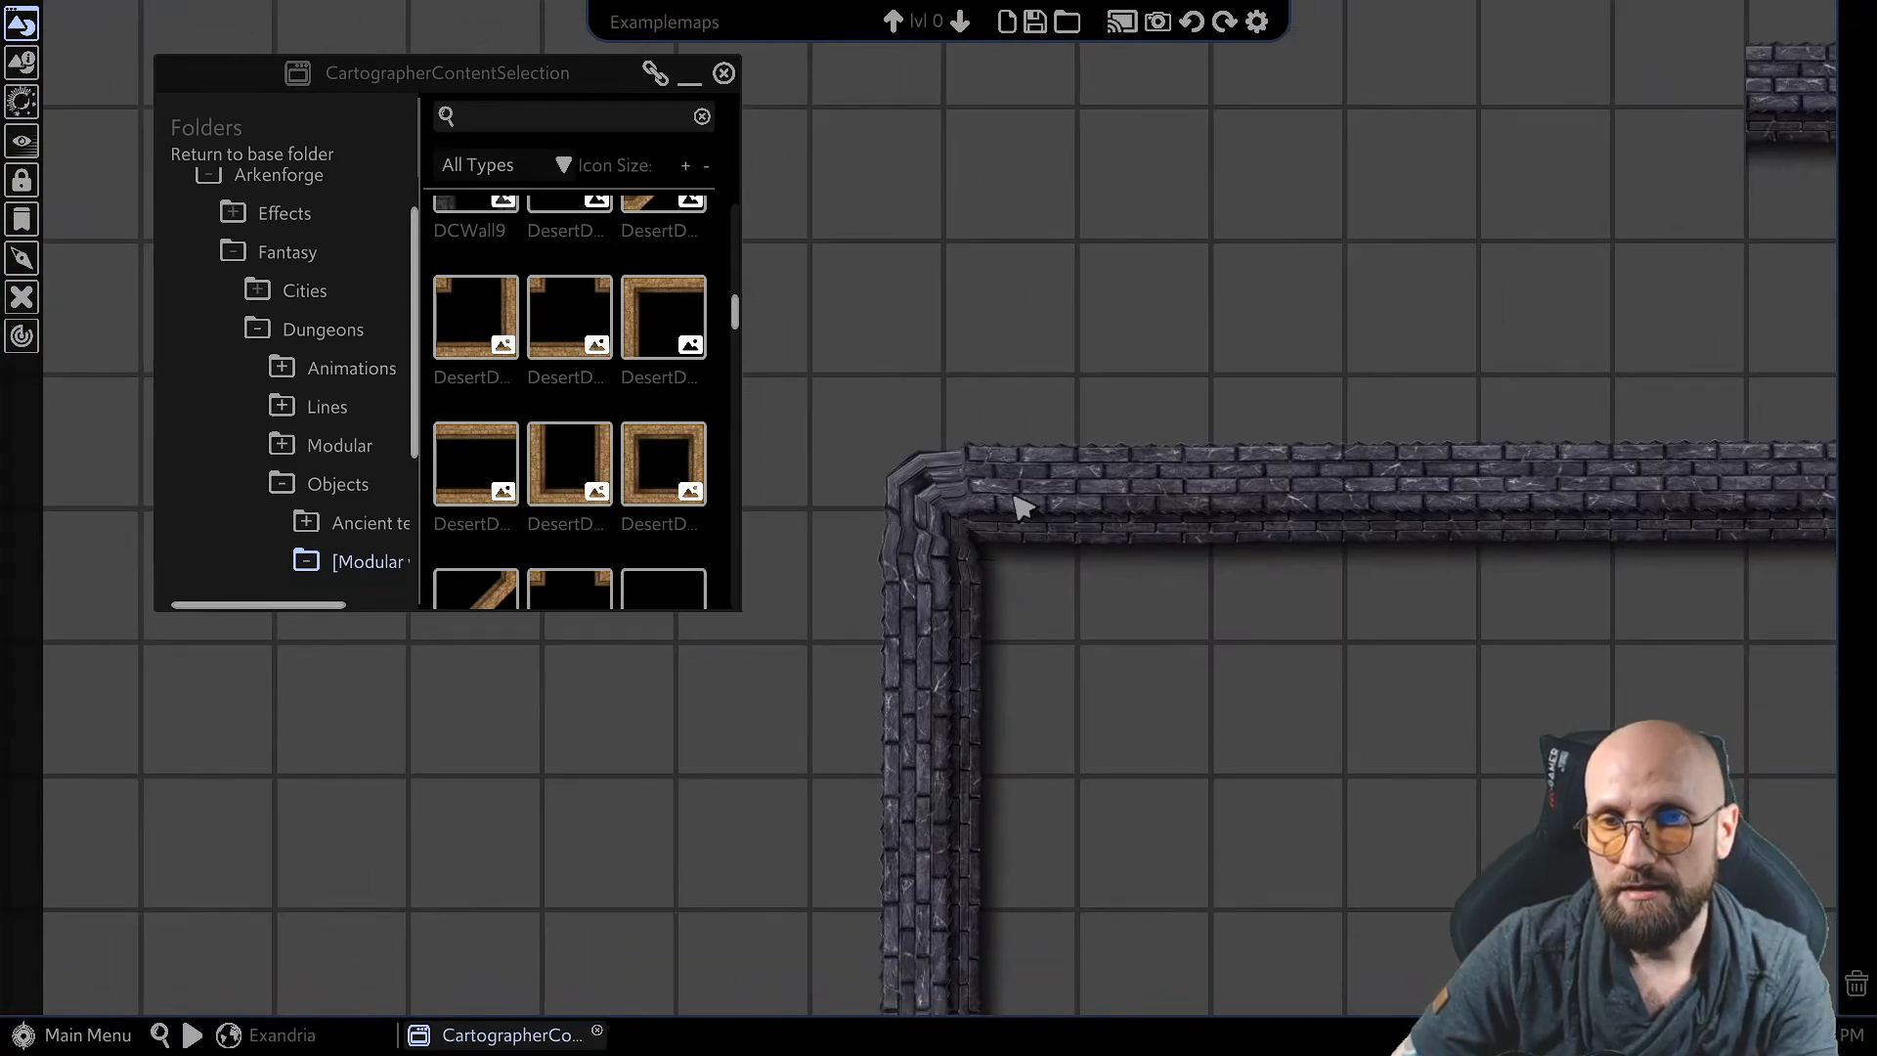
{"action": "middle_click_drag", "start_coordinate": [1211, 532], "coordinate": [1257, 365]}
{"action": "scroll", "coordinate": [1276, 452], "scroll_direction": "down", "scroll_amount": 5}
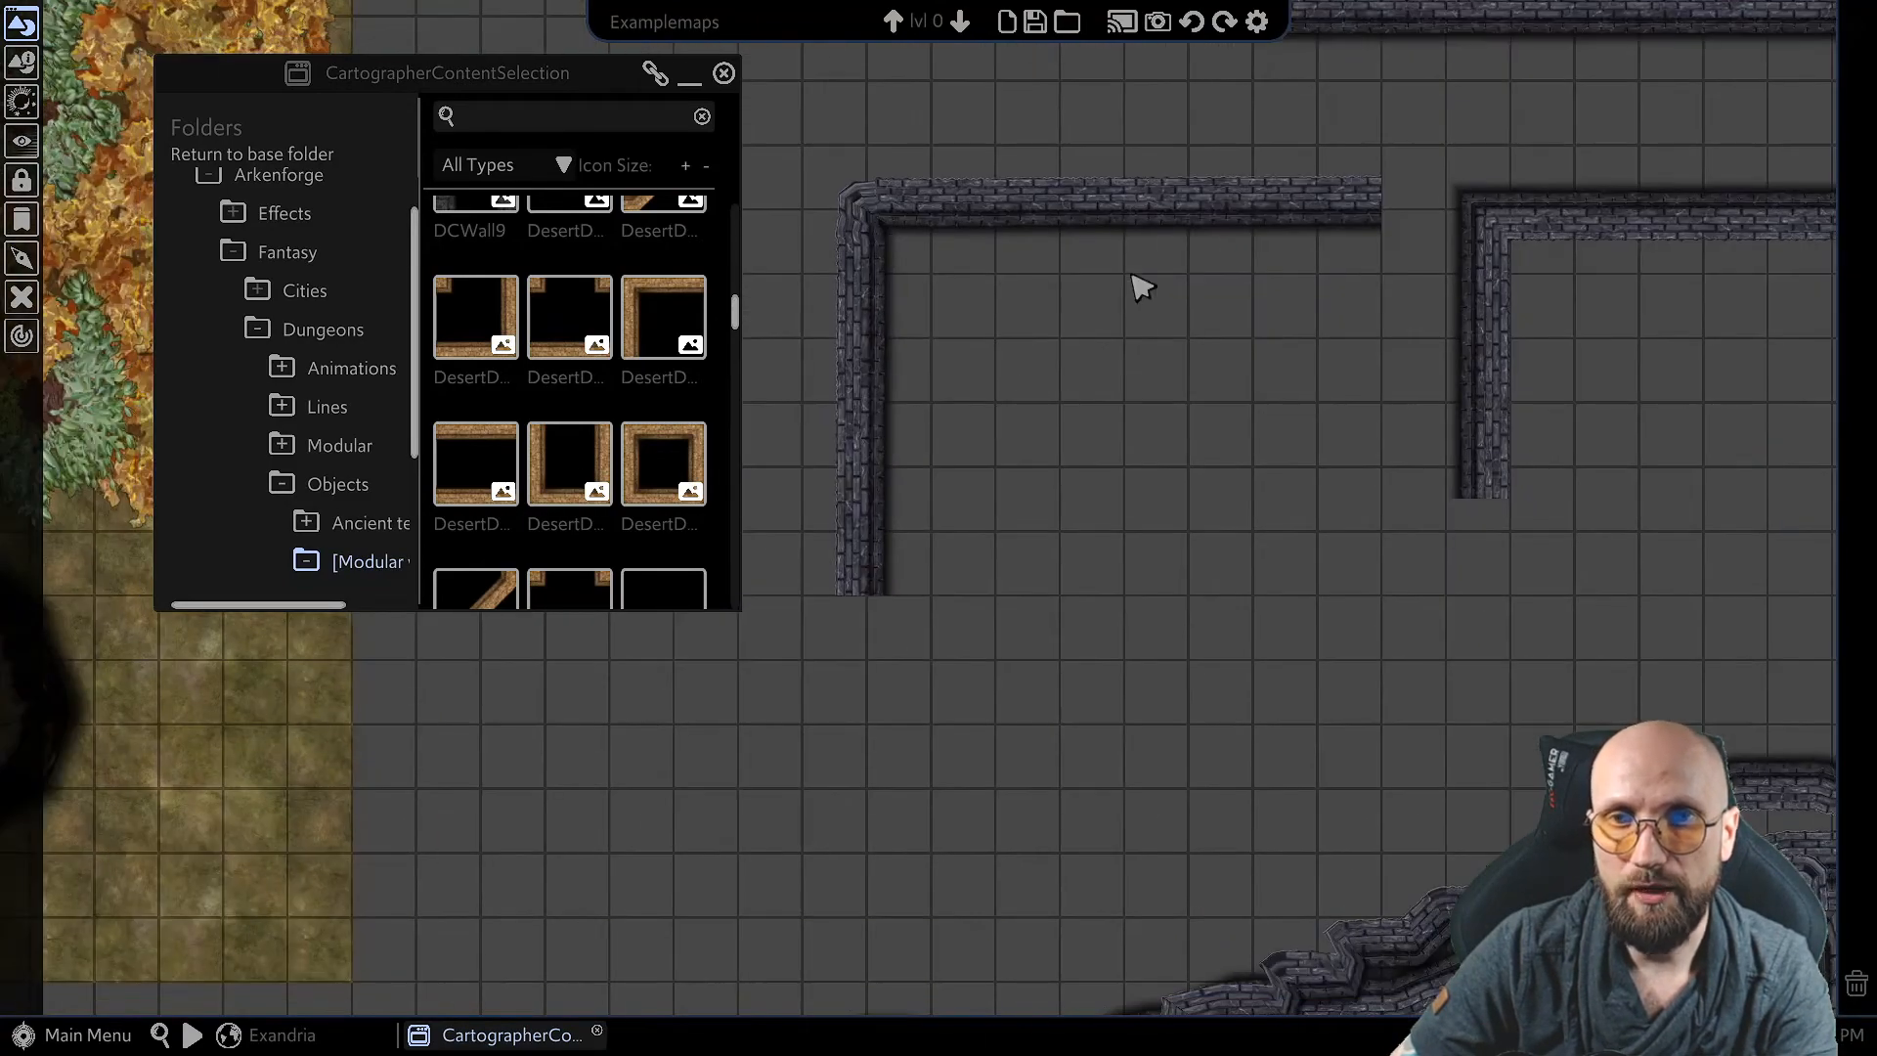
Step: Select the new L-shaped polygon wall and set up another polygon line build with its brick texture
{"action": "left_click", "coordinate": [1194, 210]}
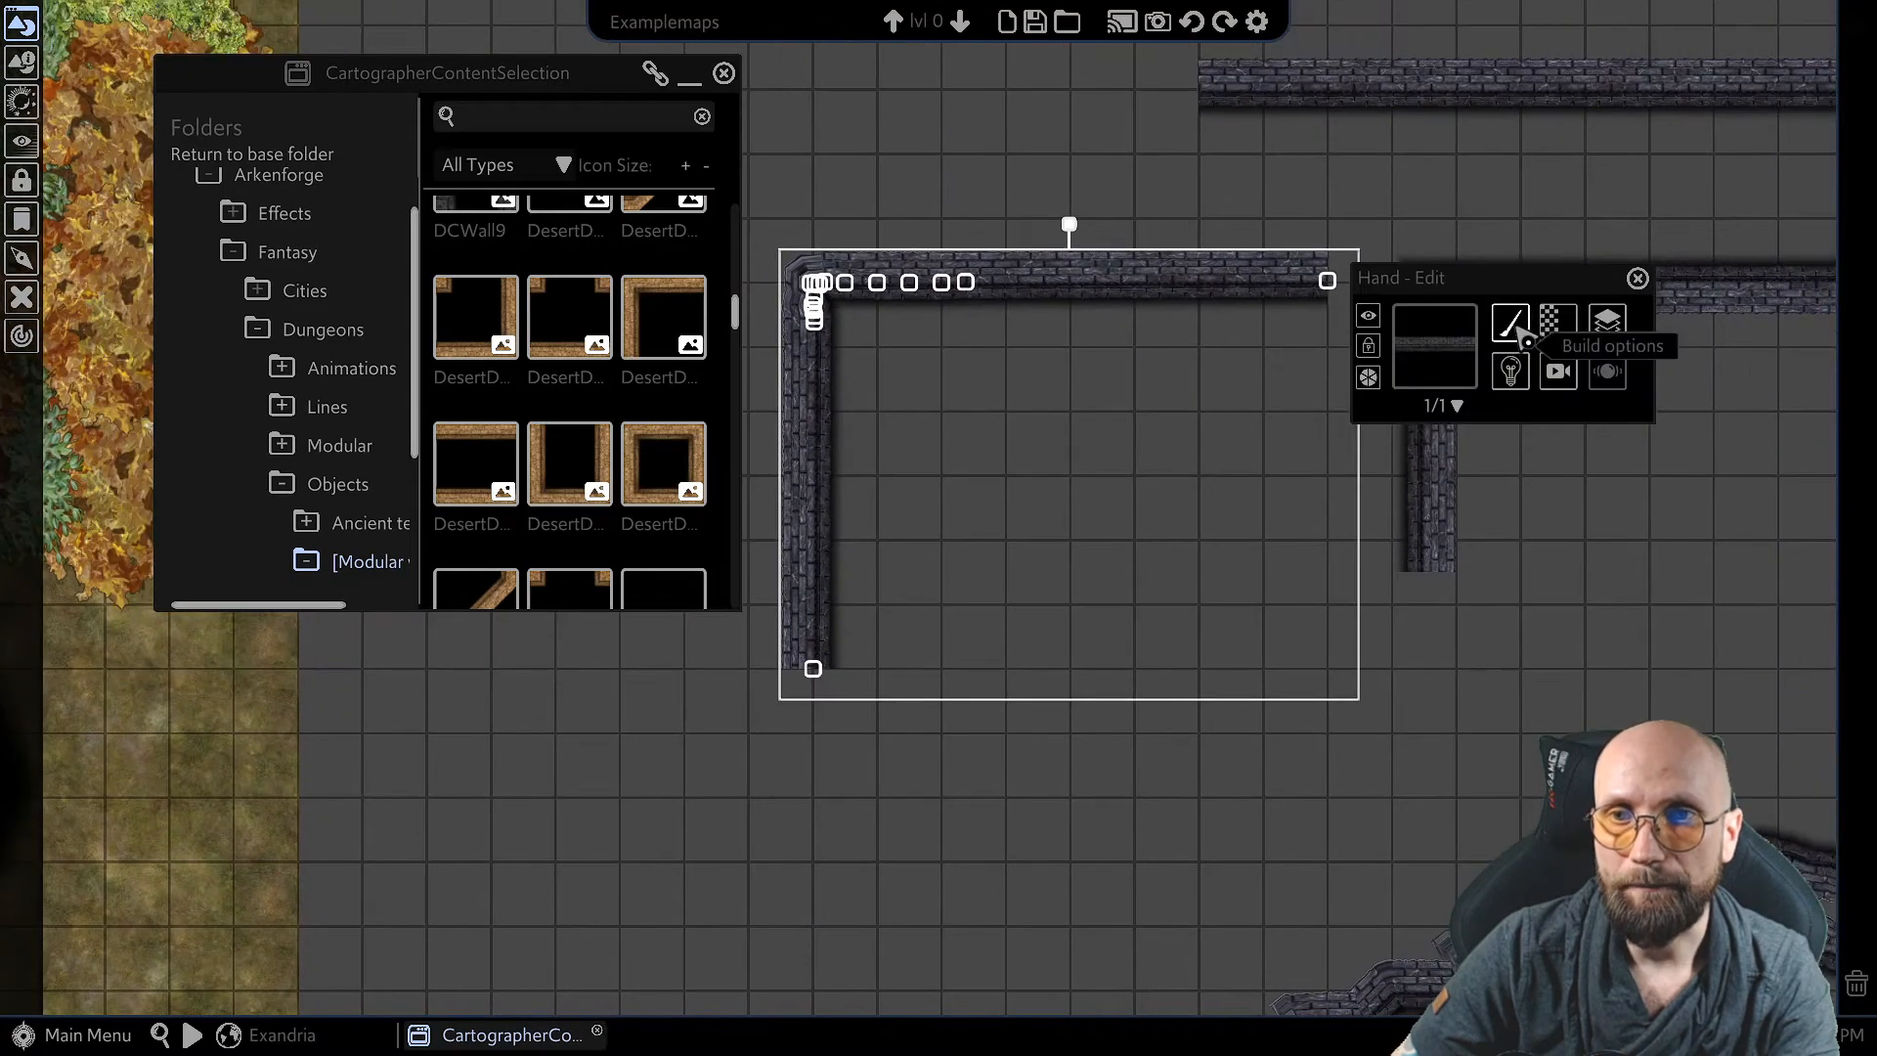
{"action": "left_click", "coordinate": [1522, 335]}
{"action": "mouse_move", "coordinate": [1540, 413]}
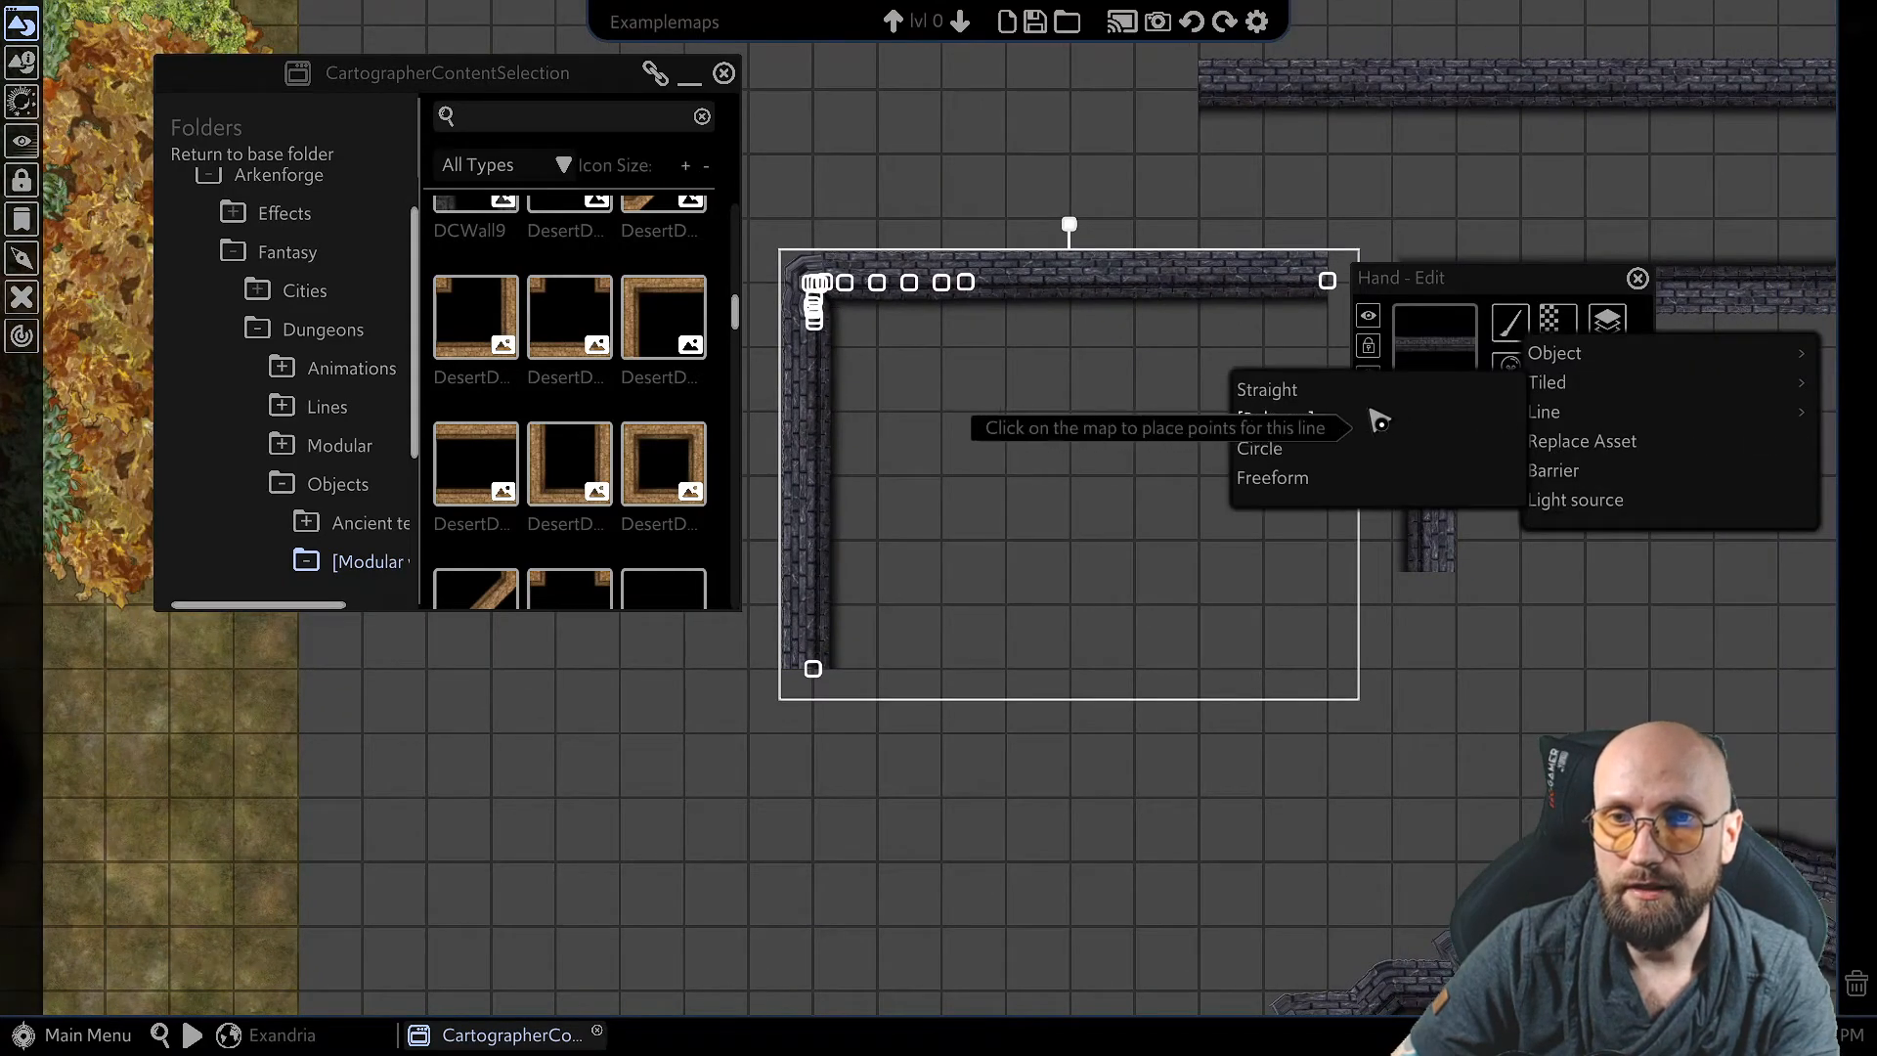
{"action": "left_click", "coordinate": [1268, 424]}
Step: Draw a straight wall run about 7 squares long in the empty area, round its corner with close points and continue downward
{"action": "middle_click_drag", "start_coordinate": [1330, 520], "coordinate": [509, 511]}
{"action": "middle_click_drag", "start_coordinate": [1329, 557], "coordinate": [519, 543]}
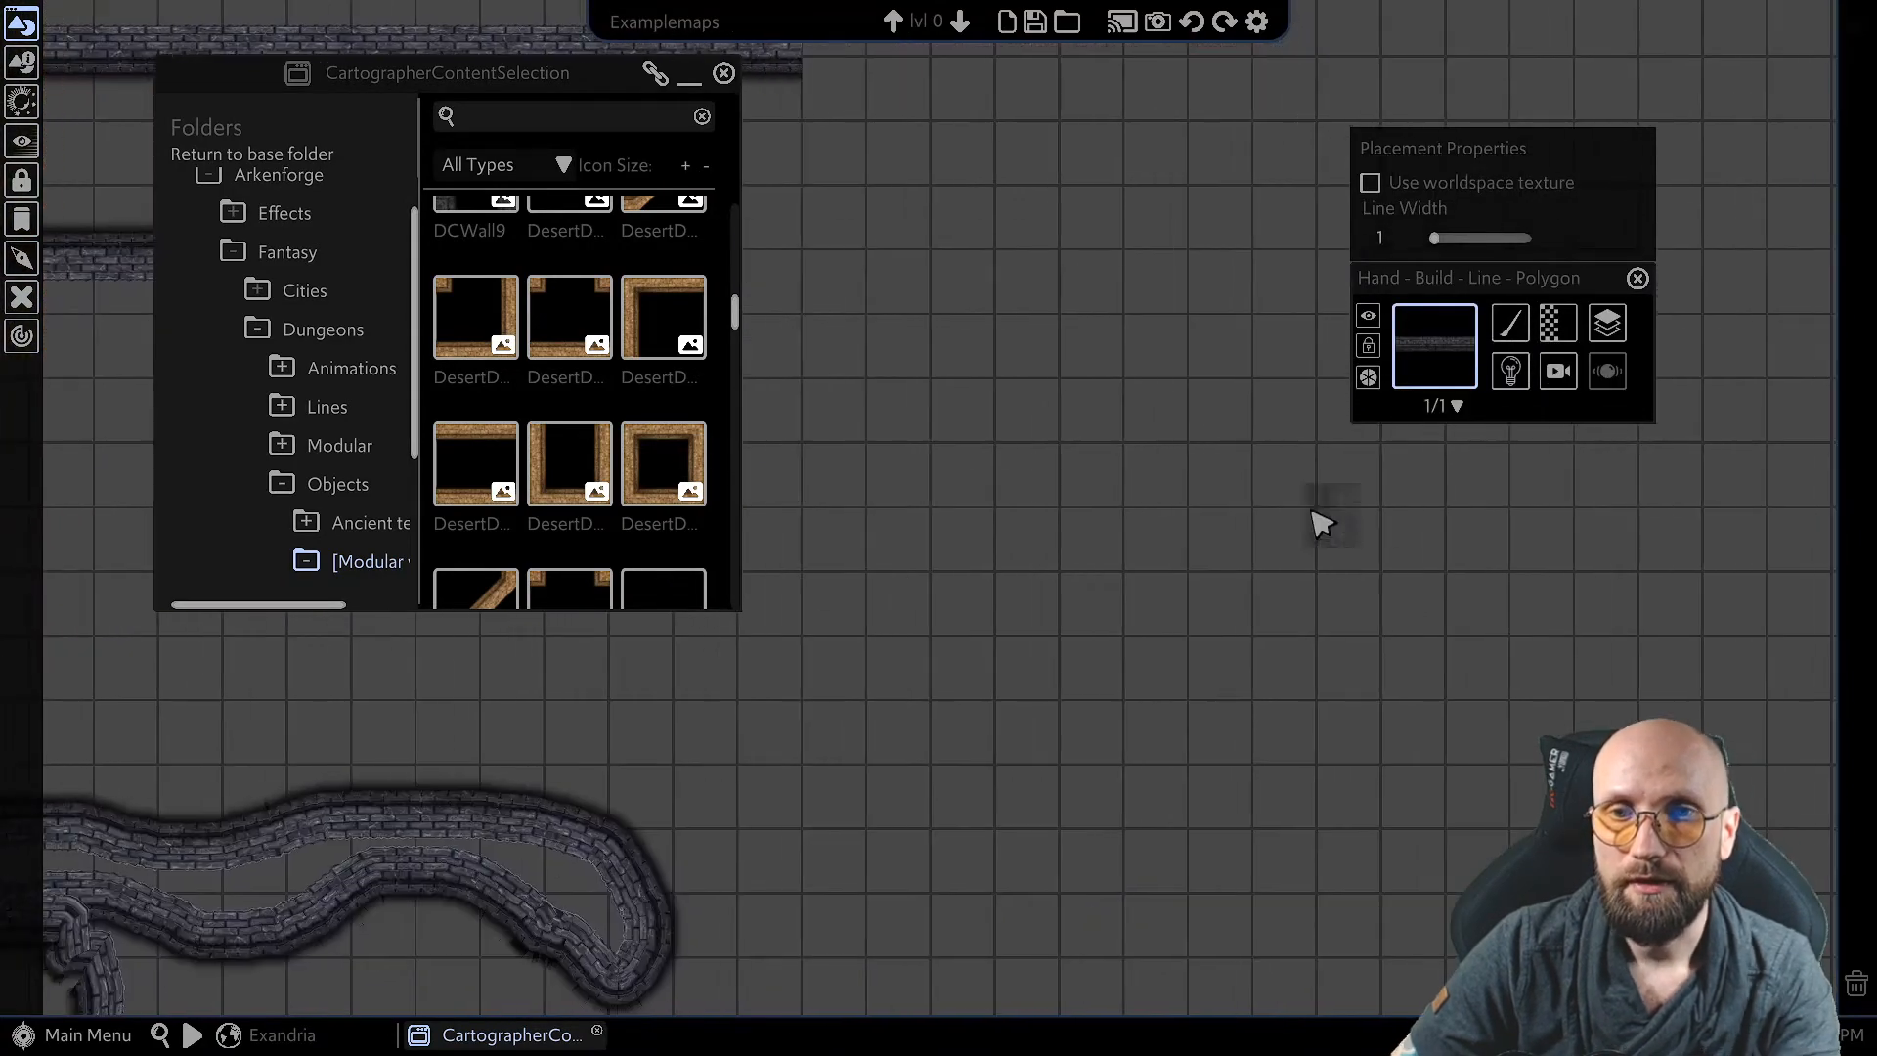
{"action": "left_click", "coordinate": [1320, 450]}
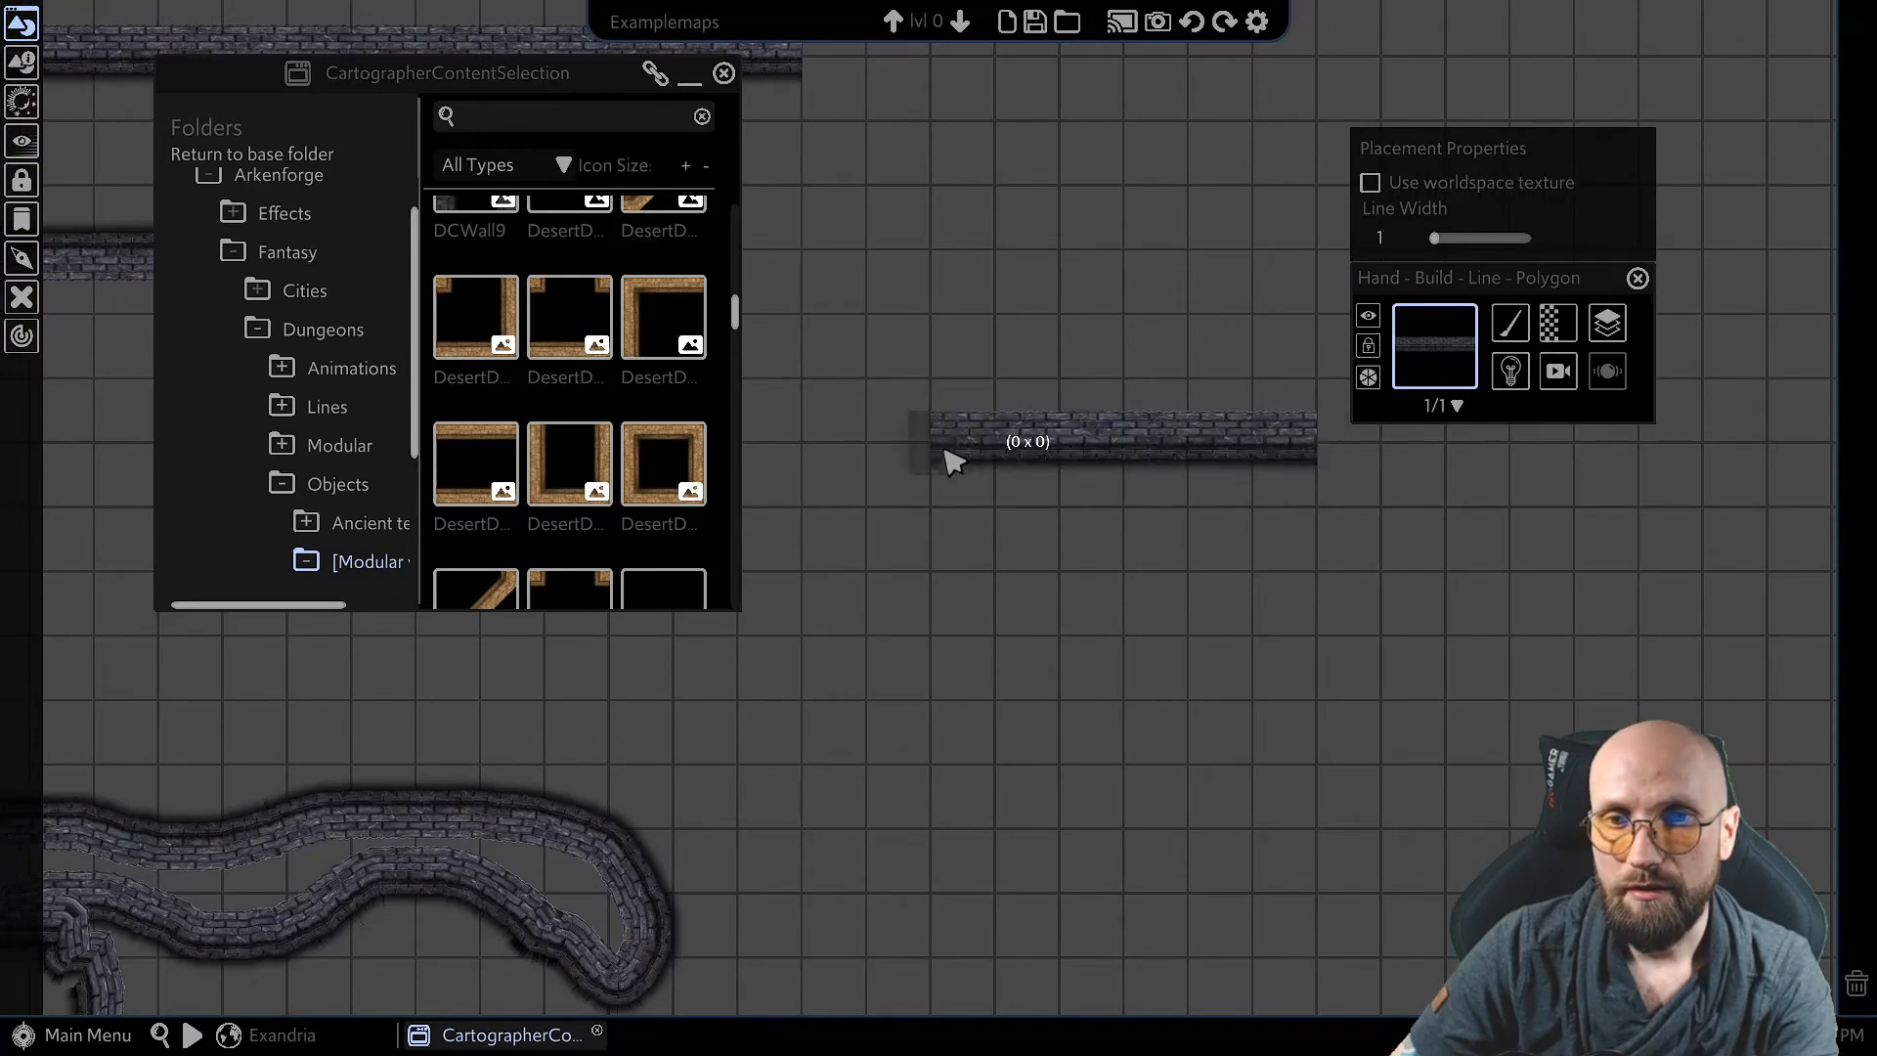
{"action": "scroll", "coordinate": [1098, 507], "scroll_direction": "up", "scroll_amount": 4}
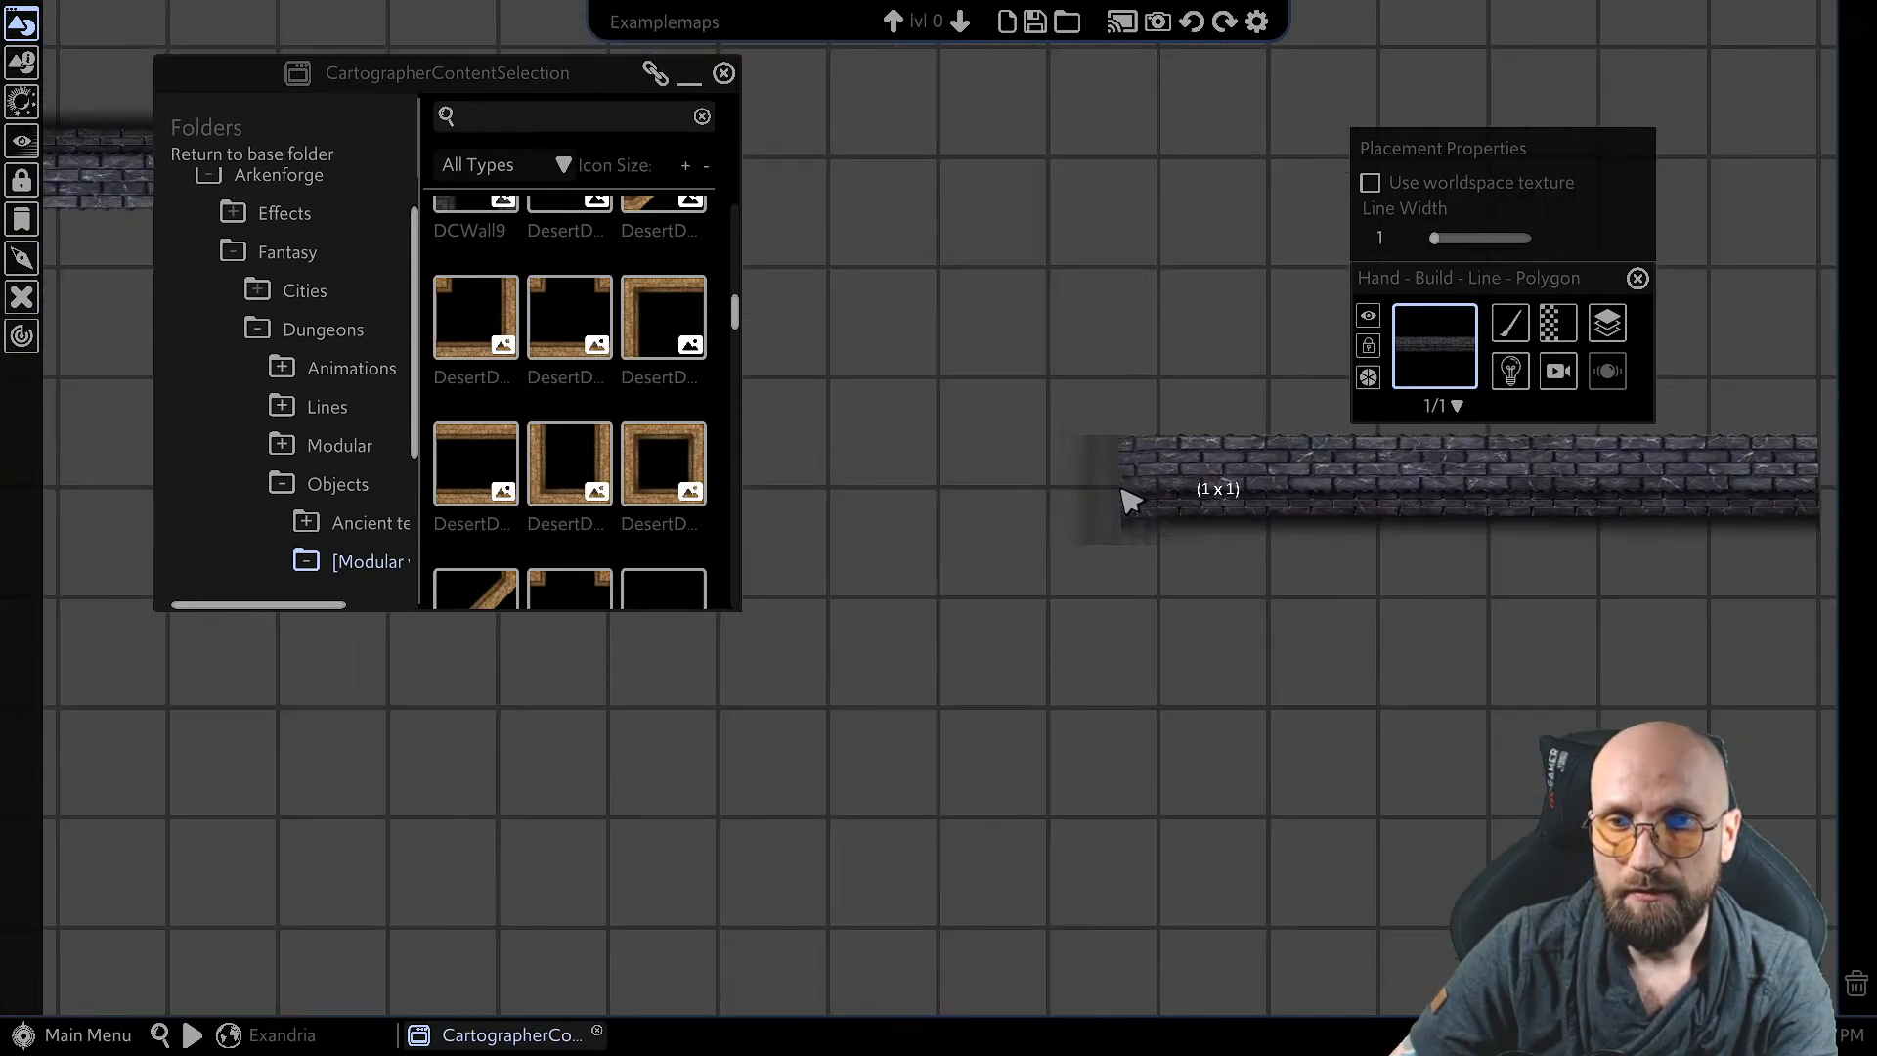
{"action": "left_click", "coordinate": [1050, 509]}
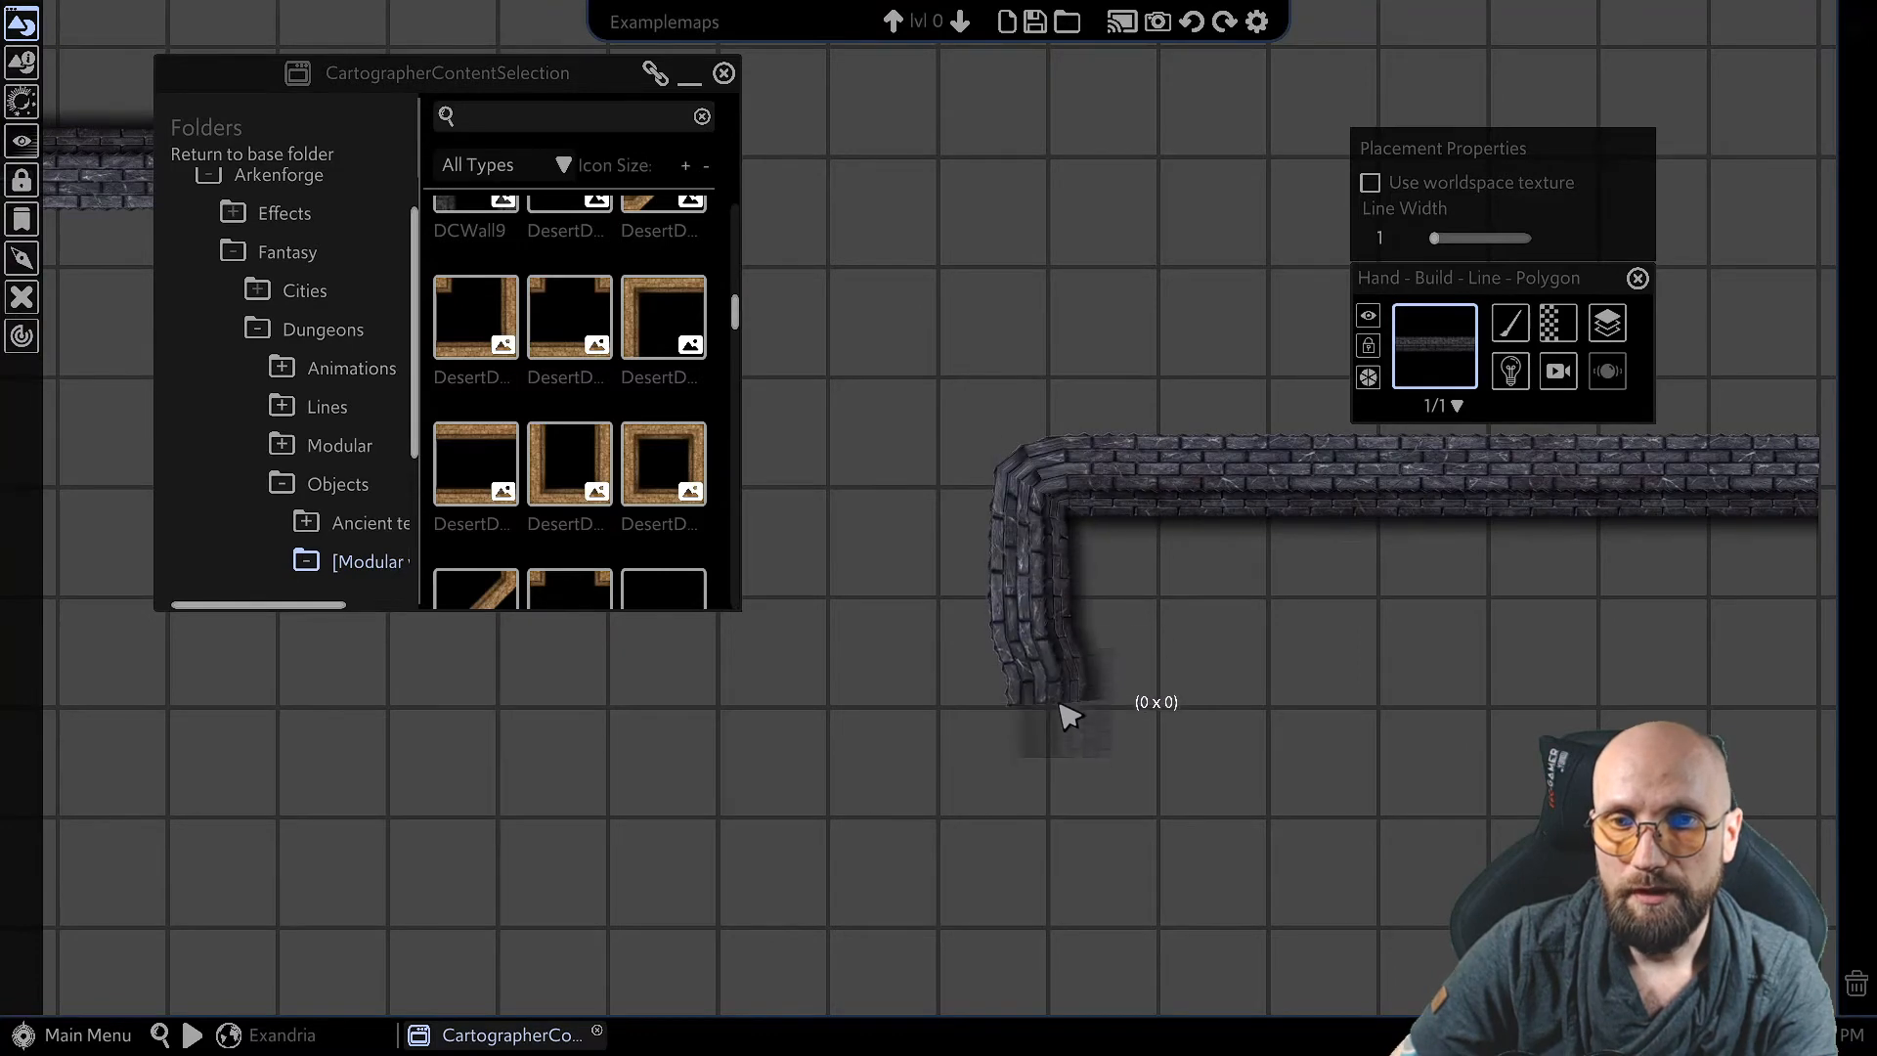
{"action": "scroll", "coordinate": [1042, 758], "scroll_direction": "down", "scroll_amount": 4}
{"action": "middle_click_drag", "start_coordinate": [1043, 774], "coordinate": [1026, 535]}
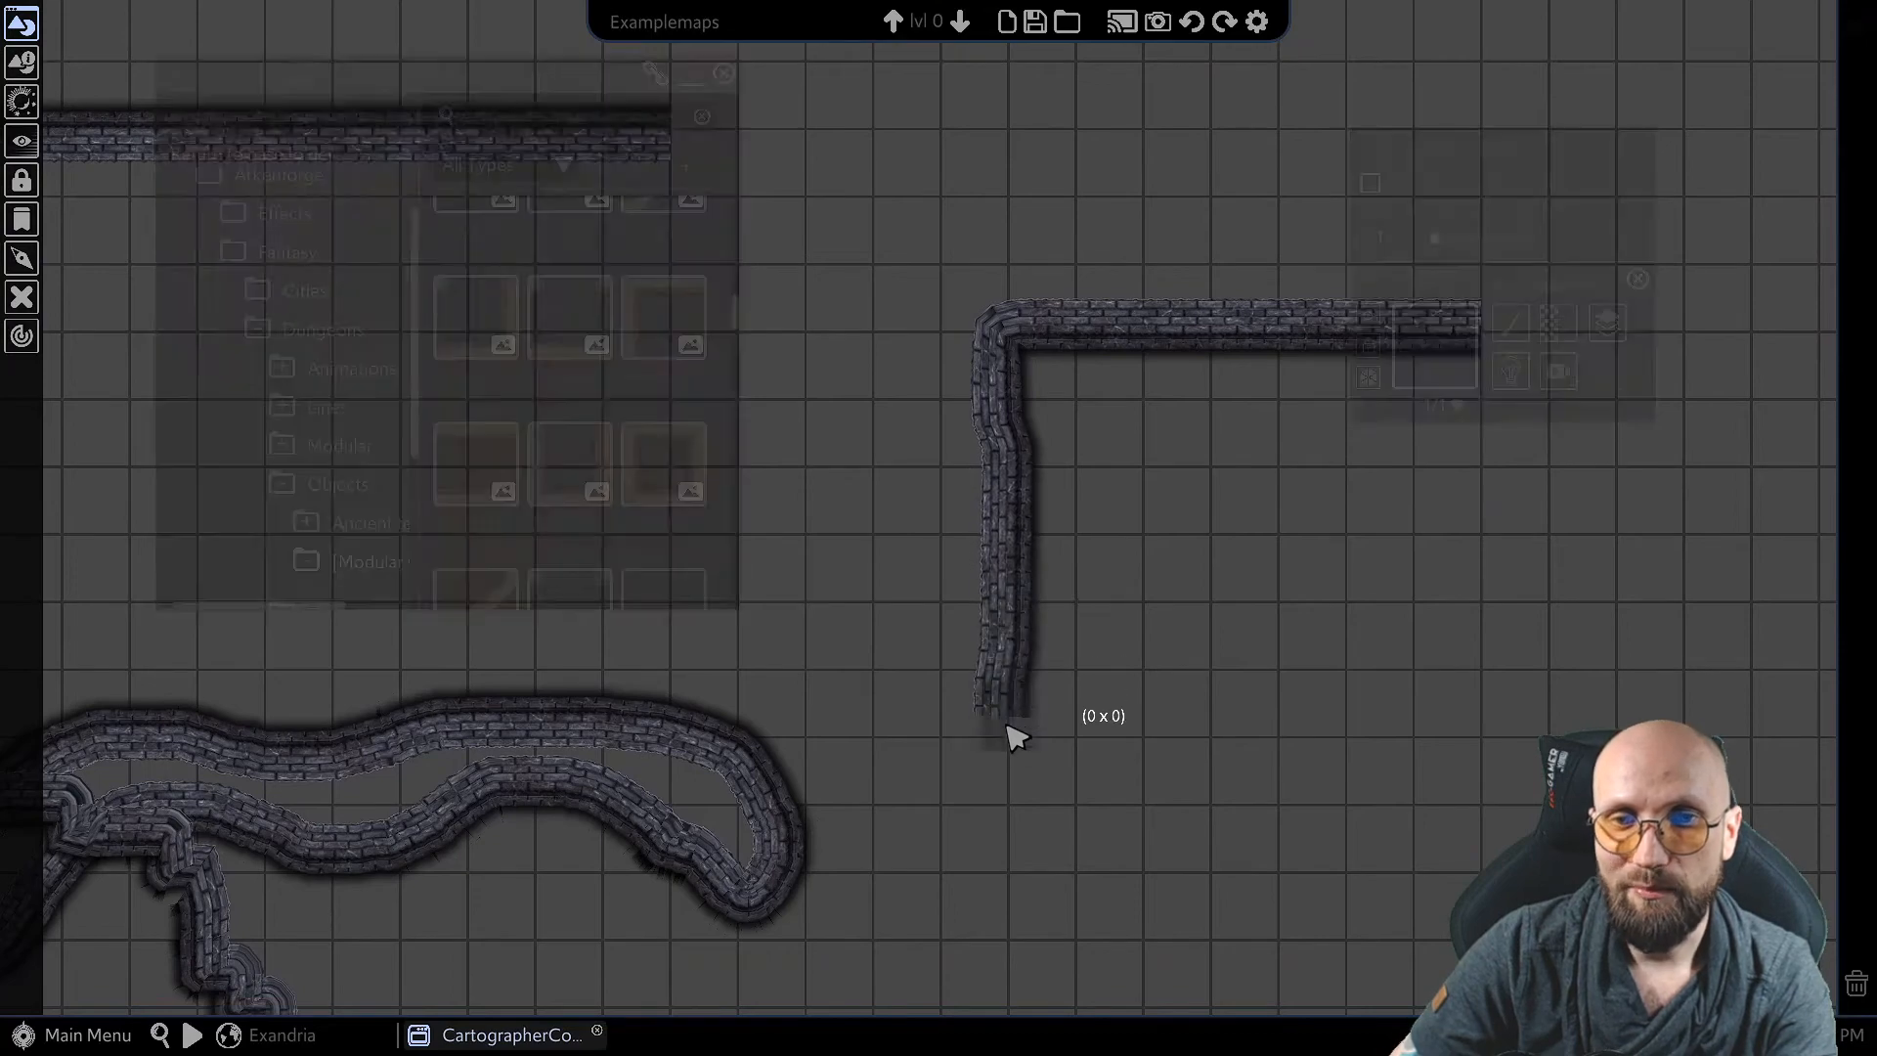
Step: Continue the wall through a wide curved base and up into a hooked bend, and finish the line
{"action": "mouse_move", "coordinate": [1018, 831]}
{"action": "left_mouse_down"}
{"action": "mouse_move", "coordinate": [1073, 917]}
{"action": "mouse_move", "coordinate": [1333, 987]}
{"action": "mouse_move", "coordinate": [1444, 914]}
{"action": "mouse_move", "coordinate": [1473, 811]}
{"action": "left_mouse_up"}
{"action": "mouse_move", "coordinate": [1484, 732]}
{"action": "left_mouse_down"}
{"action": "mouse_move", "coordinate": [1498, 663]}
{"action": "mouse_move", "coordinate": [1536, 629]}
{"action": "mouse_move", "coordinate": [1674, 650]}
{"action": "left_mouse_up"}
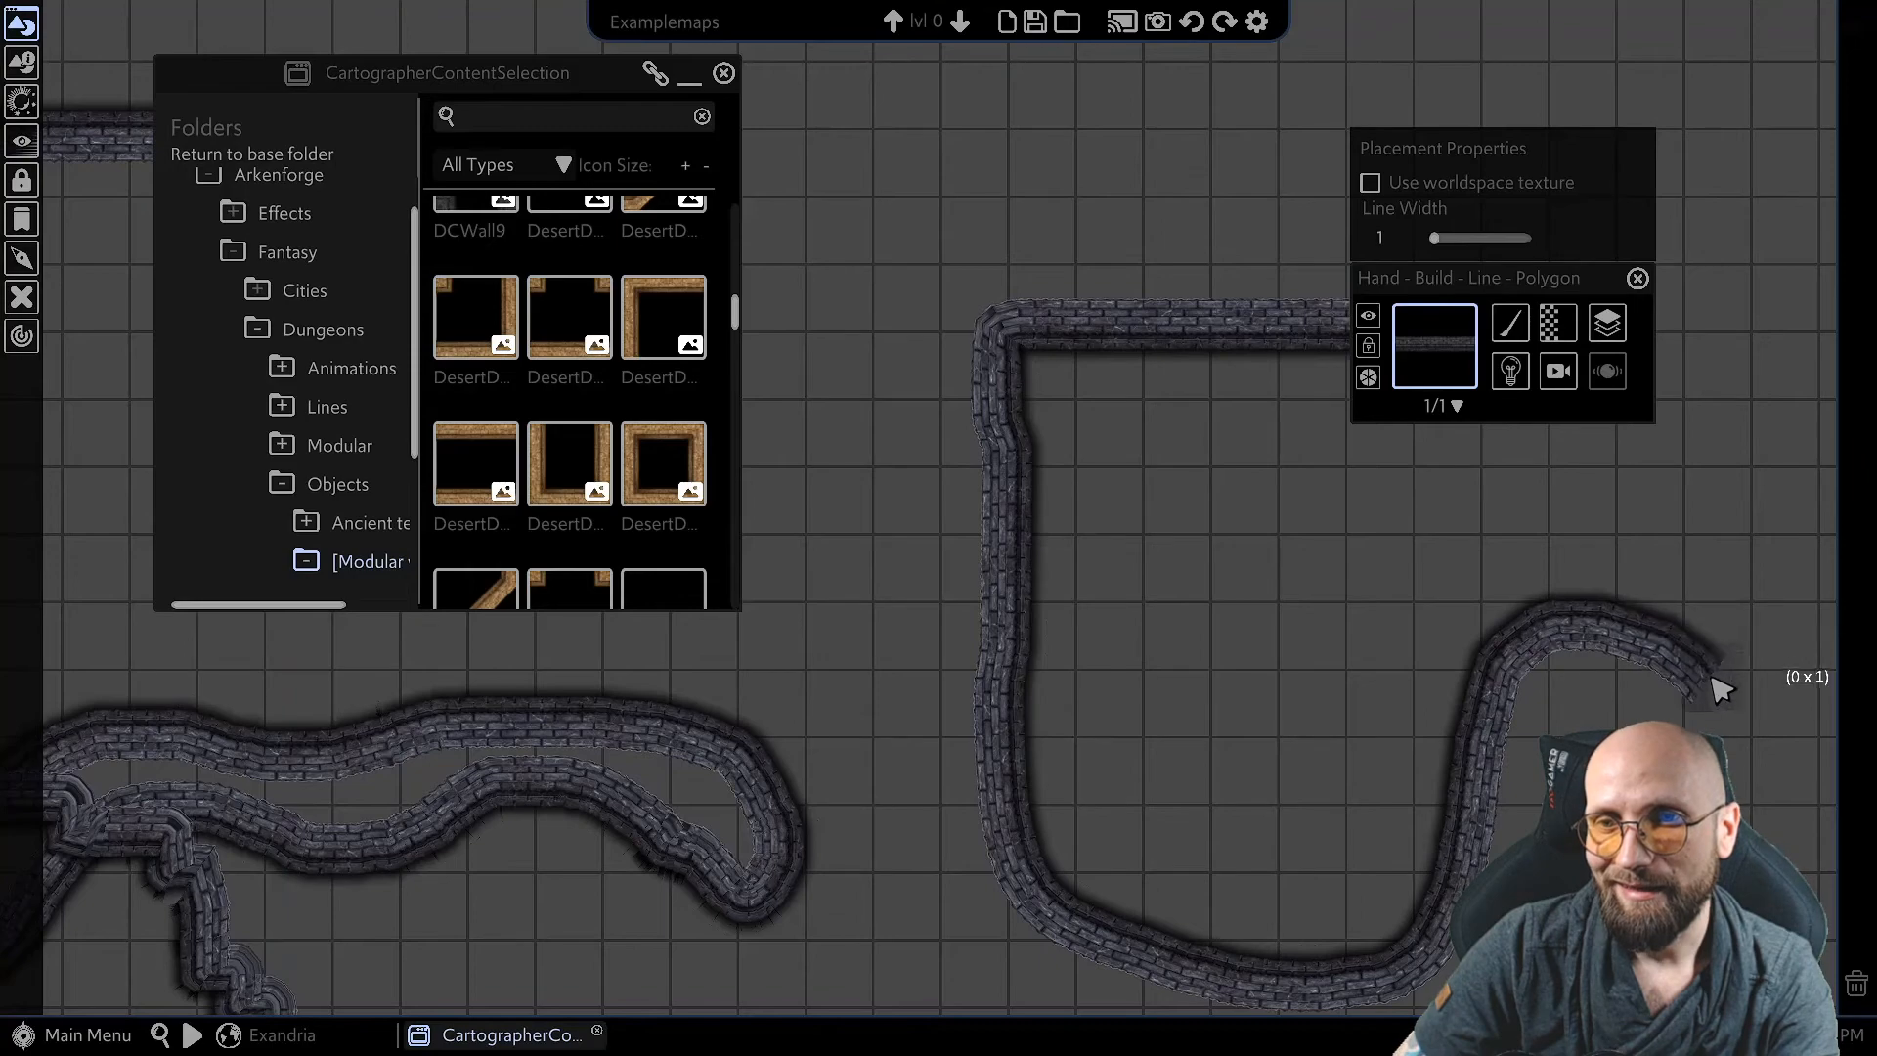
{"action": "scroll", "coordinate": [1420, 838], "scroll_direction": "up", "scroll_amount": 3}
{"action": "right_click", "coordinate": [1383, 808]}
Step: Examine how the brick texture and shadow follow the finished wall's curved base and hooked bend
{"action": "middle_click_drag", "start_coordinate": [1382, 808], "coordinate": [1329, 554]}
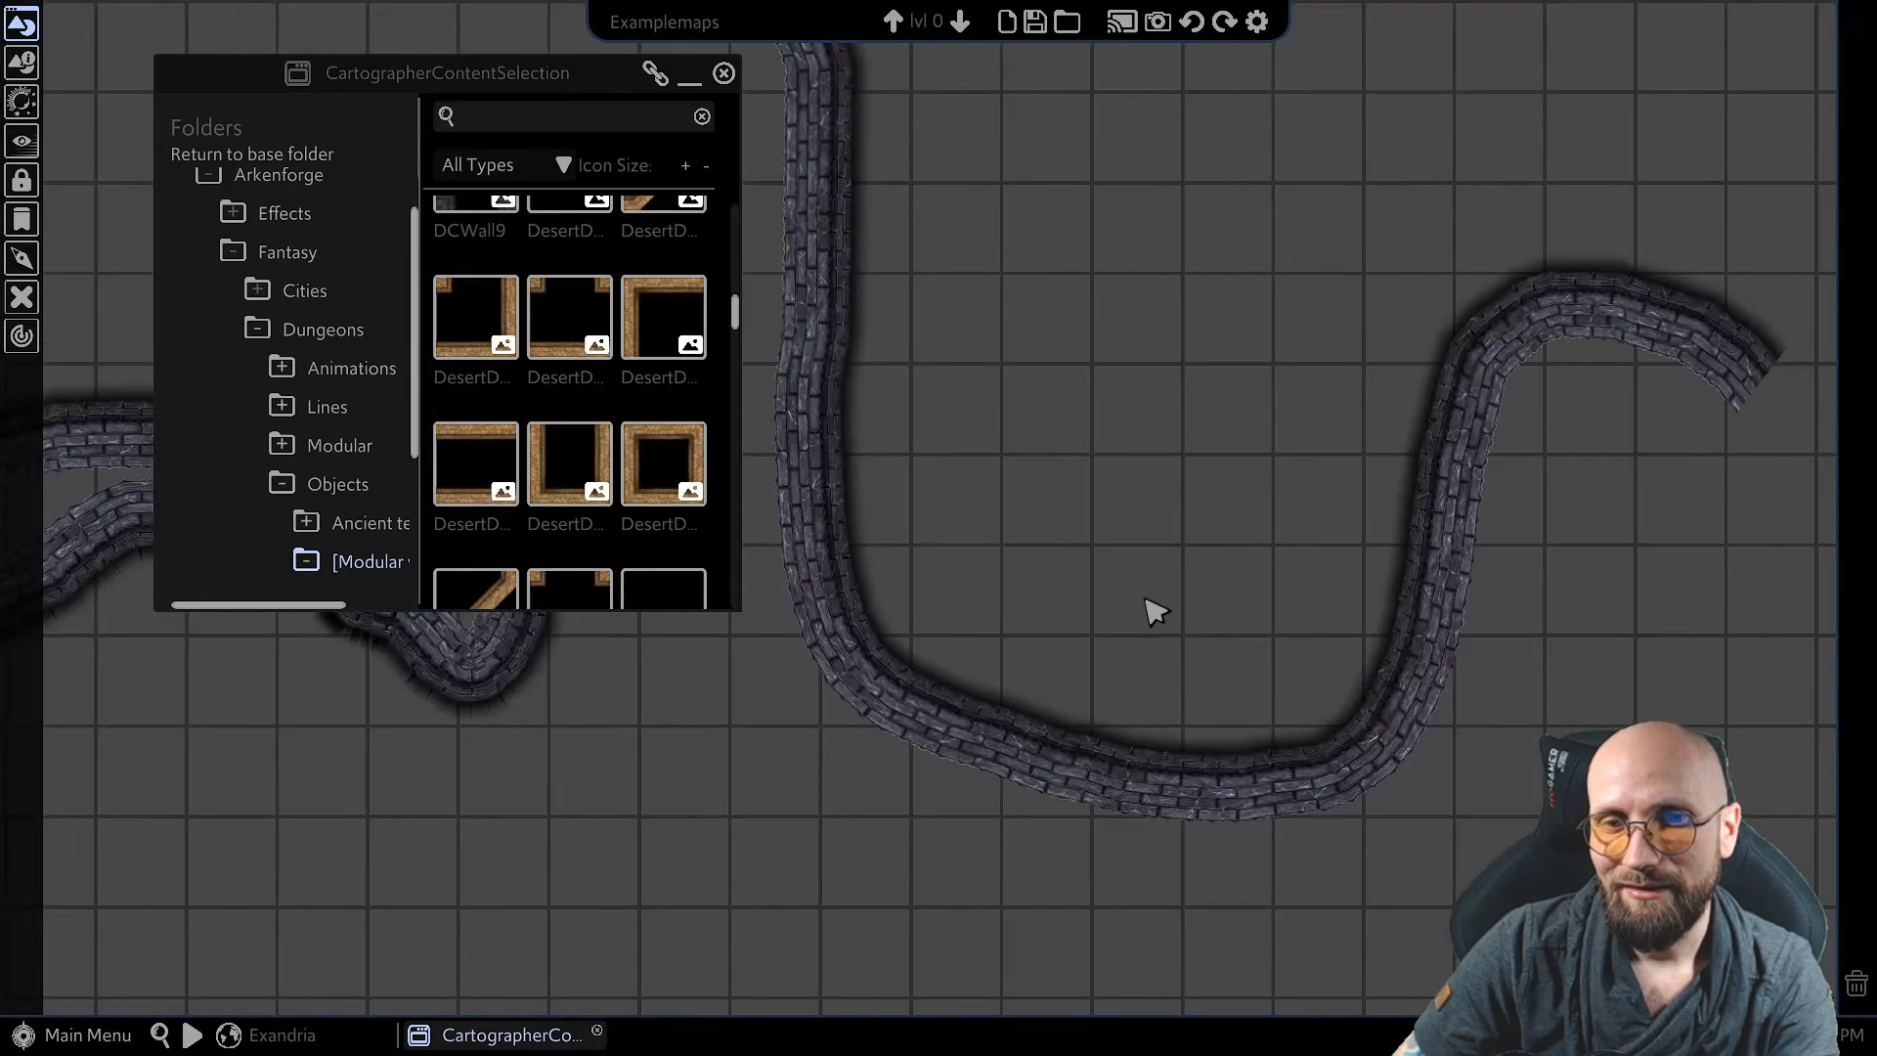
{"action": "scroll", "coordinate": [1007, 646], "scroll_direction": "up", "scroll_amount": 5}
{"action": "middle_click_drag", "start_coordinate": [963, 670], "coordinate": [1158, 648]}
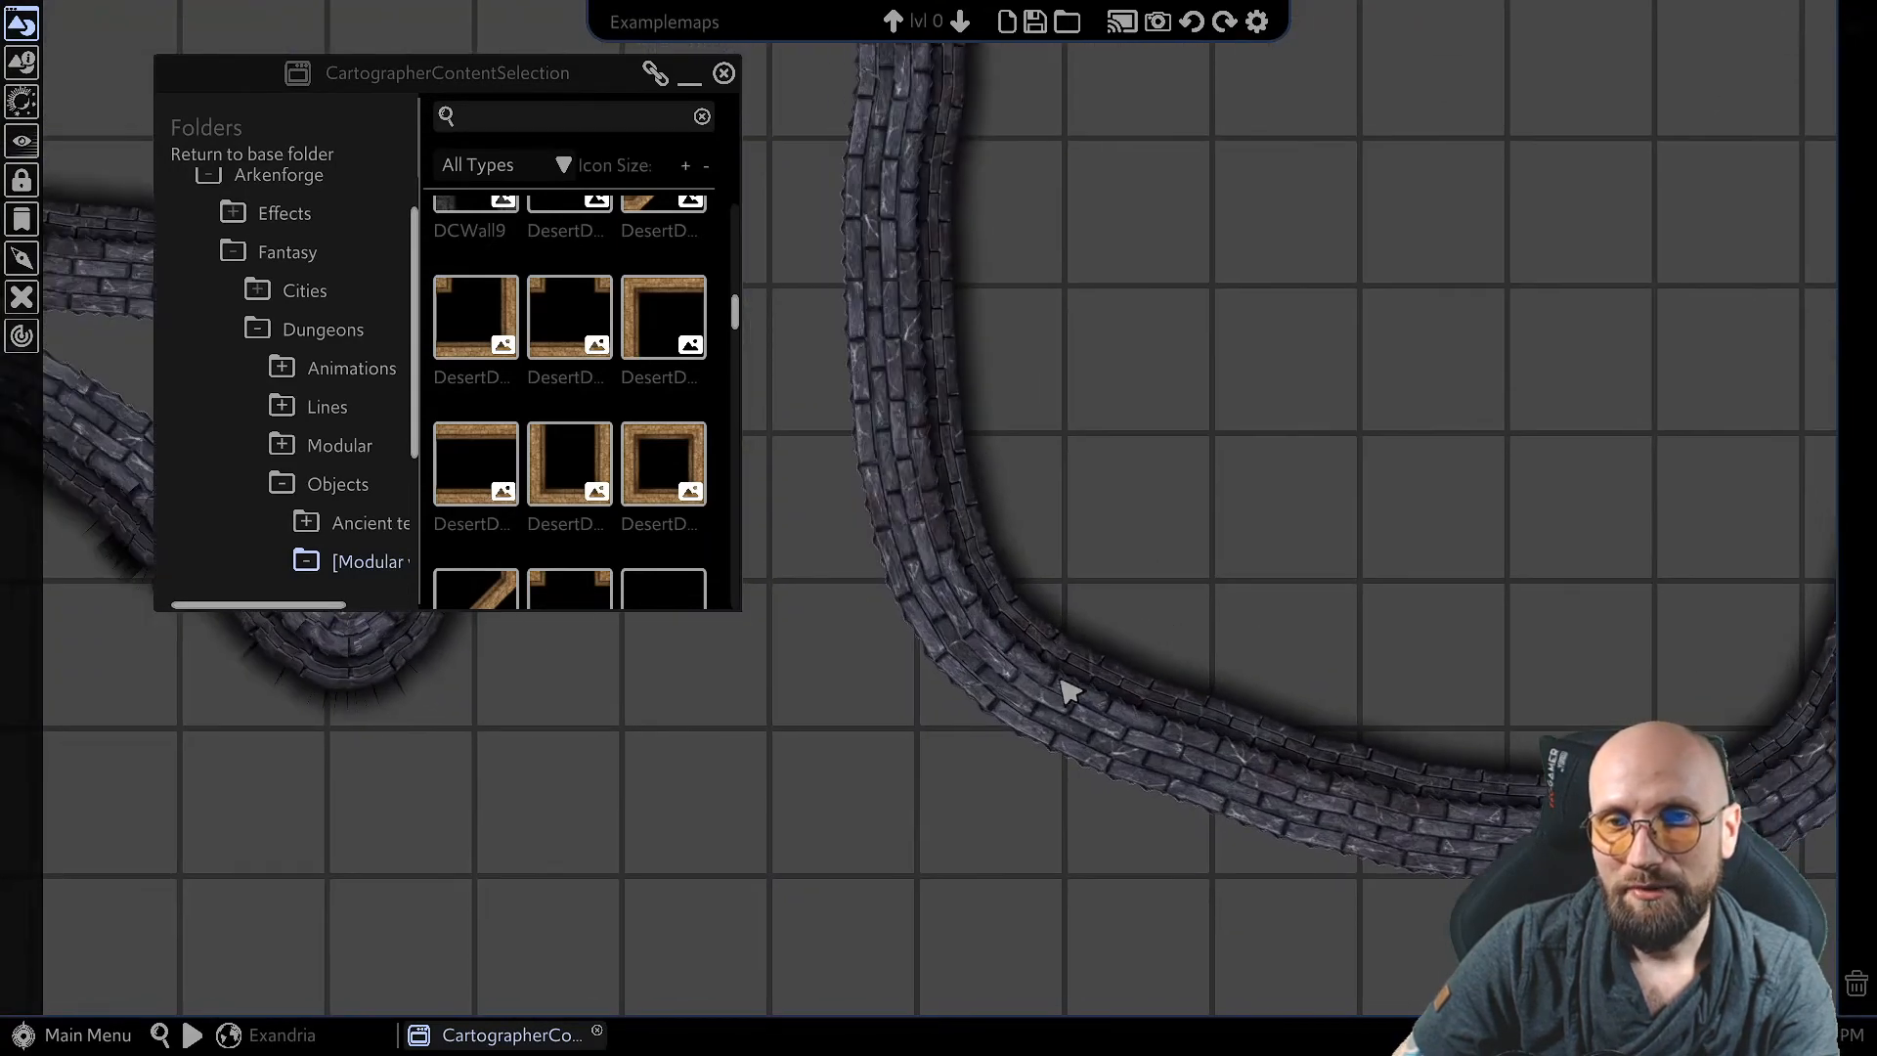
{"action": "middle_click_drag", "start_coordinate": [1568, 321], "coordinate": [1299, 430]}
{"action": "scroll", "coordinate": [1293, 518], "scroll_direction": "down", "scroll_amount": 1}
{"action": "scroll", "coordinate": [1261, 435], "scroll_direction": "down", "scroll_amount": 1}
{"action": "middle_click_drag", "start_coordinate": [1241, 303], "coordinate": [1170, 434]}
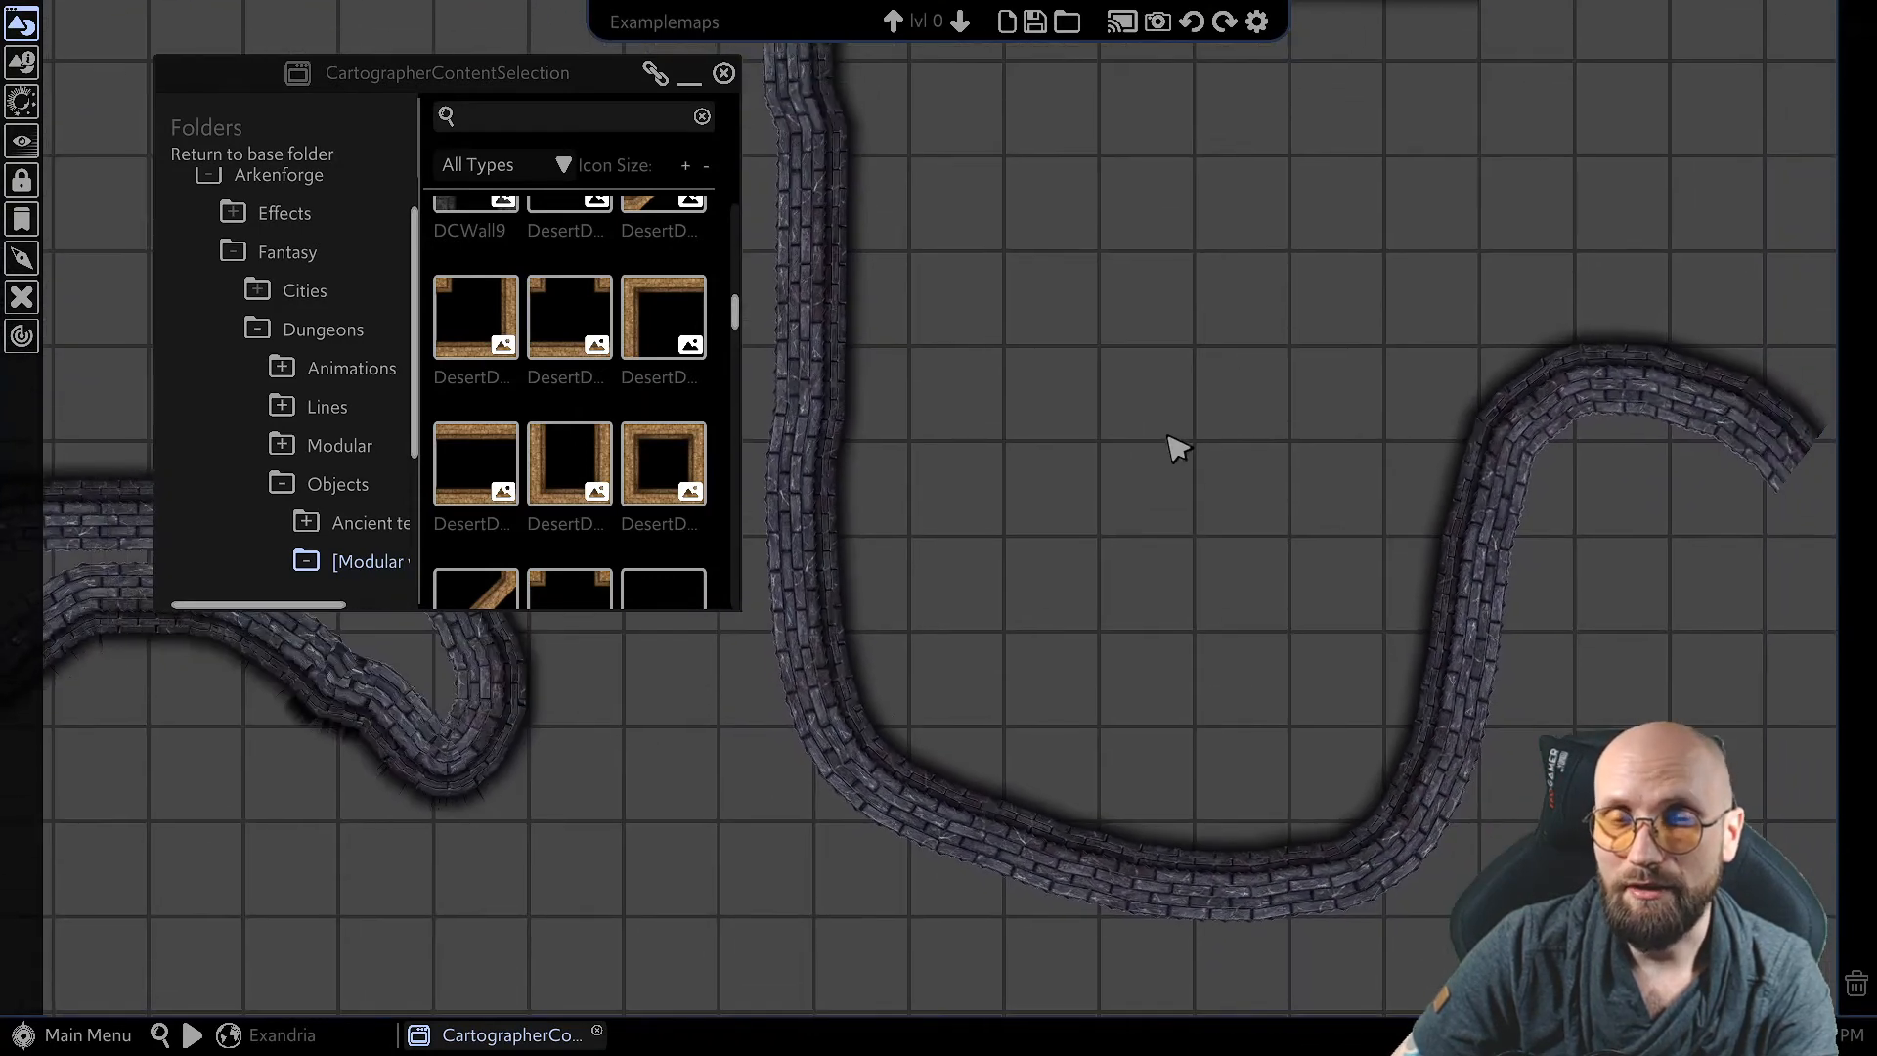
{"action": "scroll", "coordinate": [1168, 440], "scroll_direction": "down", "scroll_amount": 2}
{"action": "middle_click_drag", "start_coordinate": [1132, 348], "coordinate": [1098, 436]}
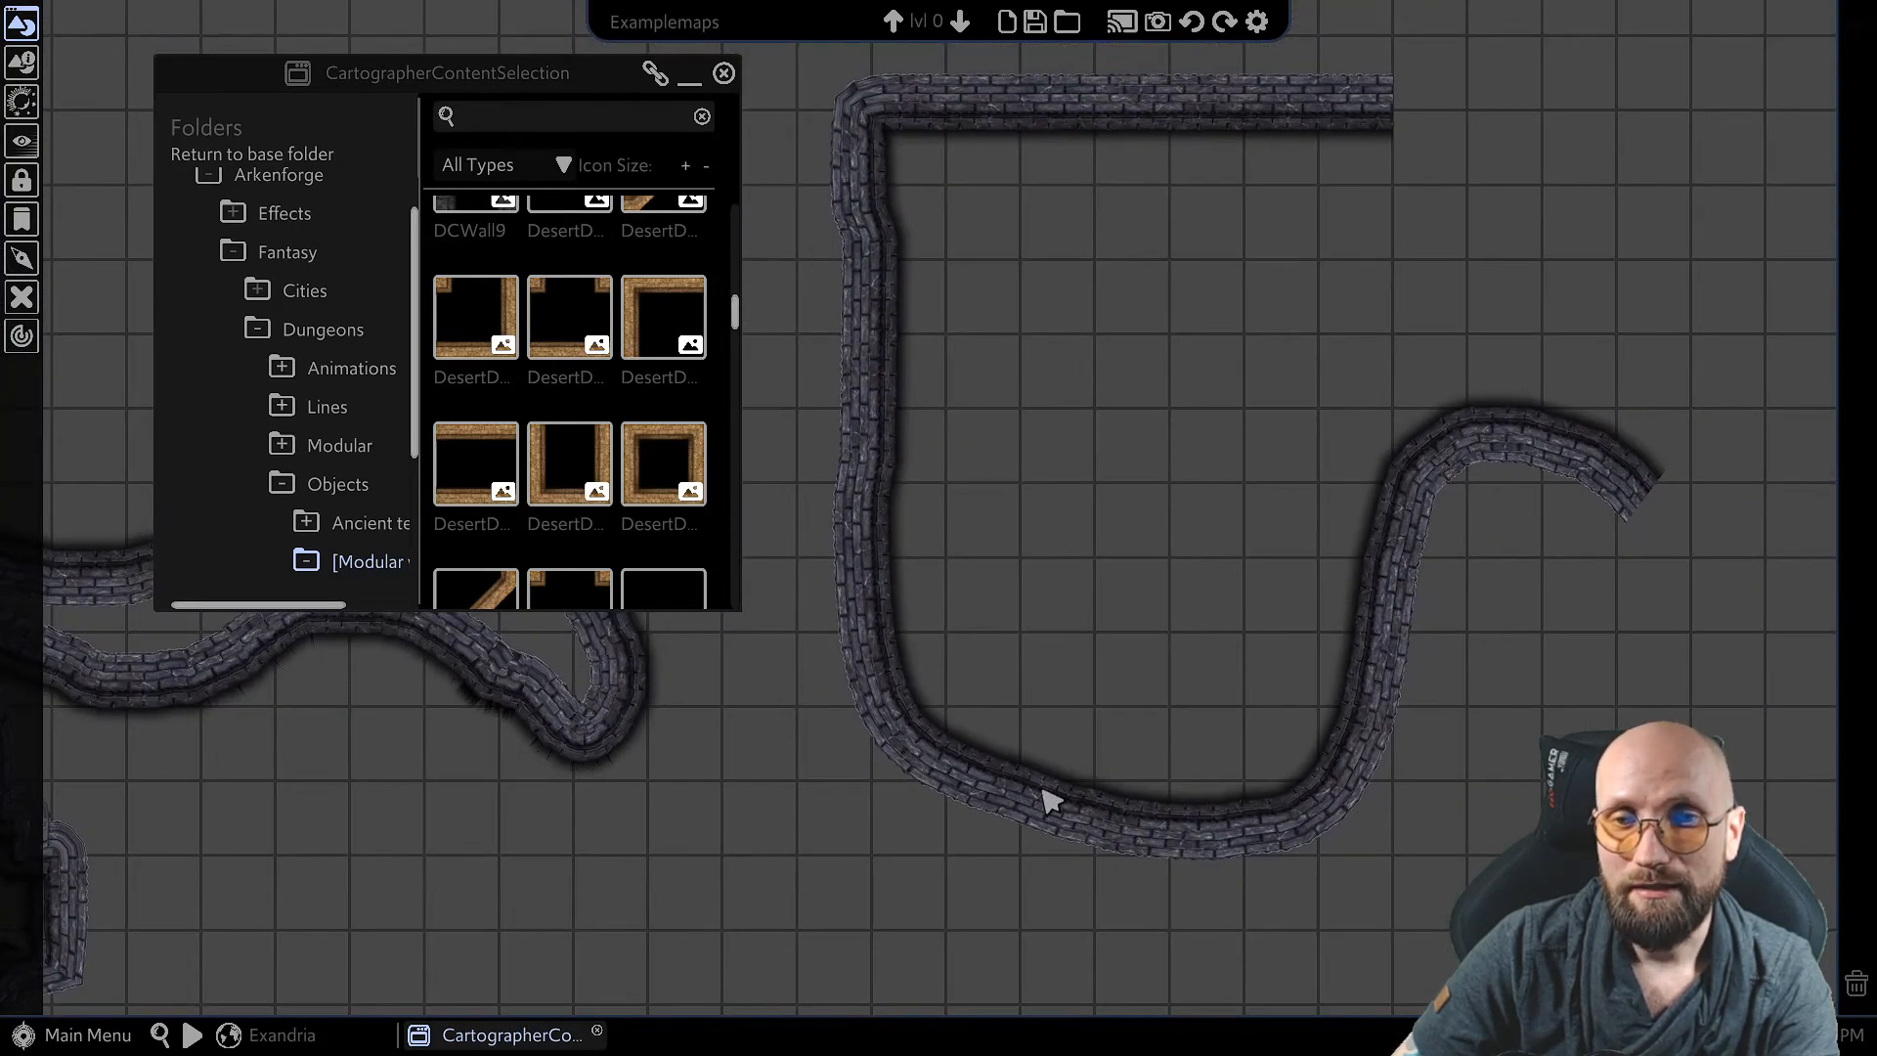
{"action": "scroll", "coordinate": [1046, 800], "scroll_direction": "up", "scroll_amount": 1}
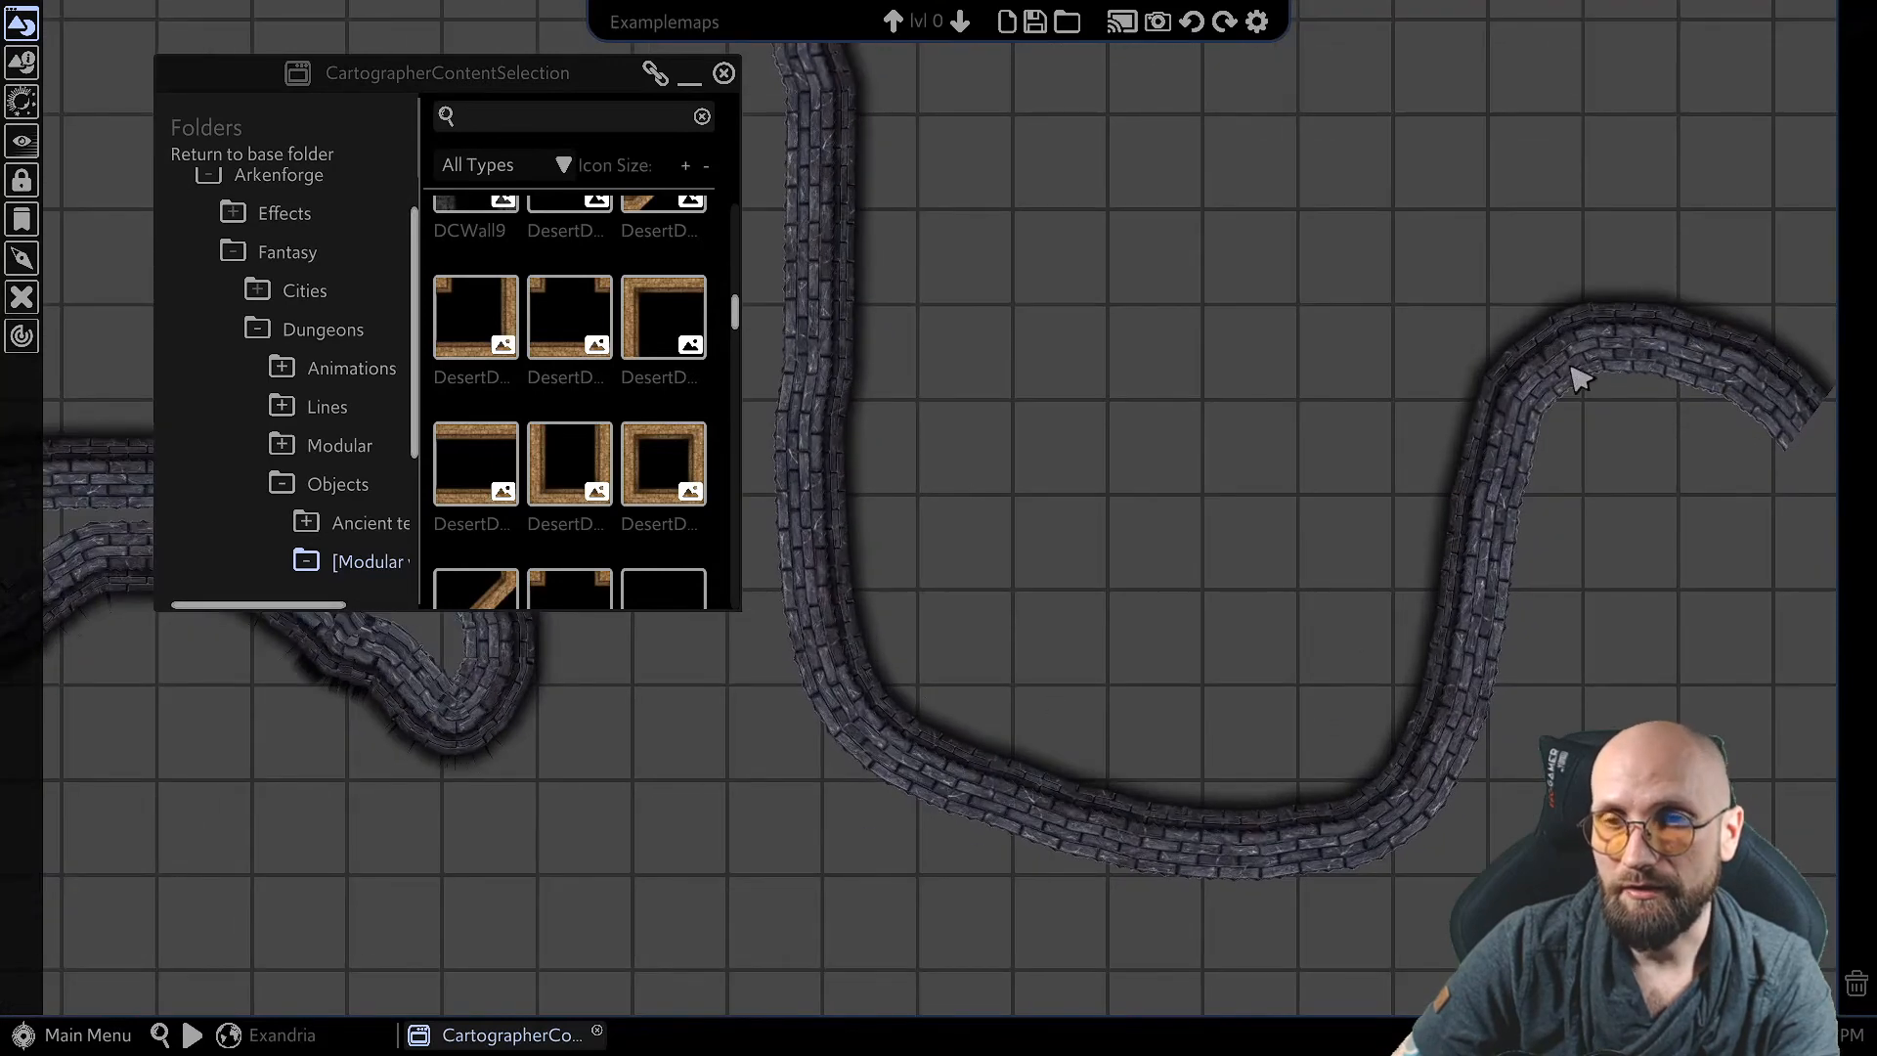
{"action": "middle_click_drag", "start_coordinate": [1529, 348], "coordinate": [1449, 492]}
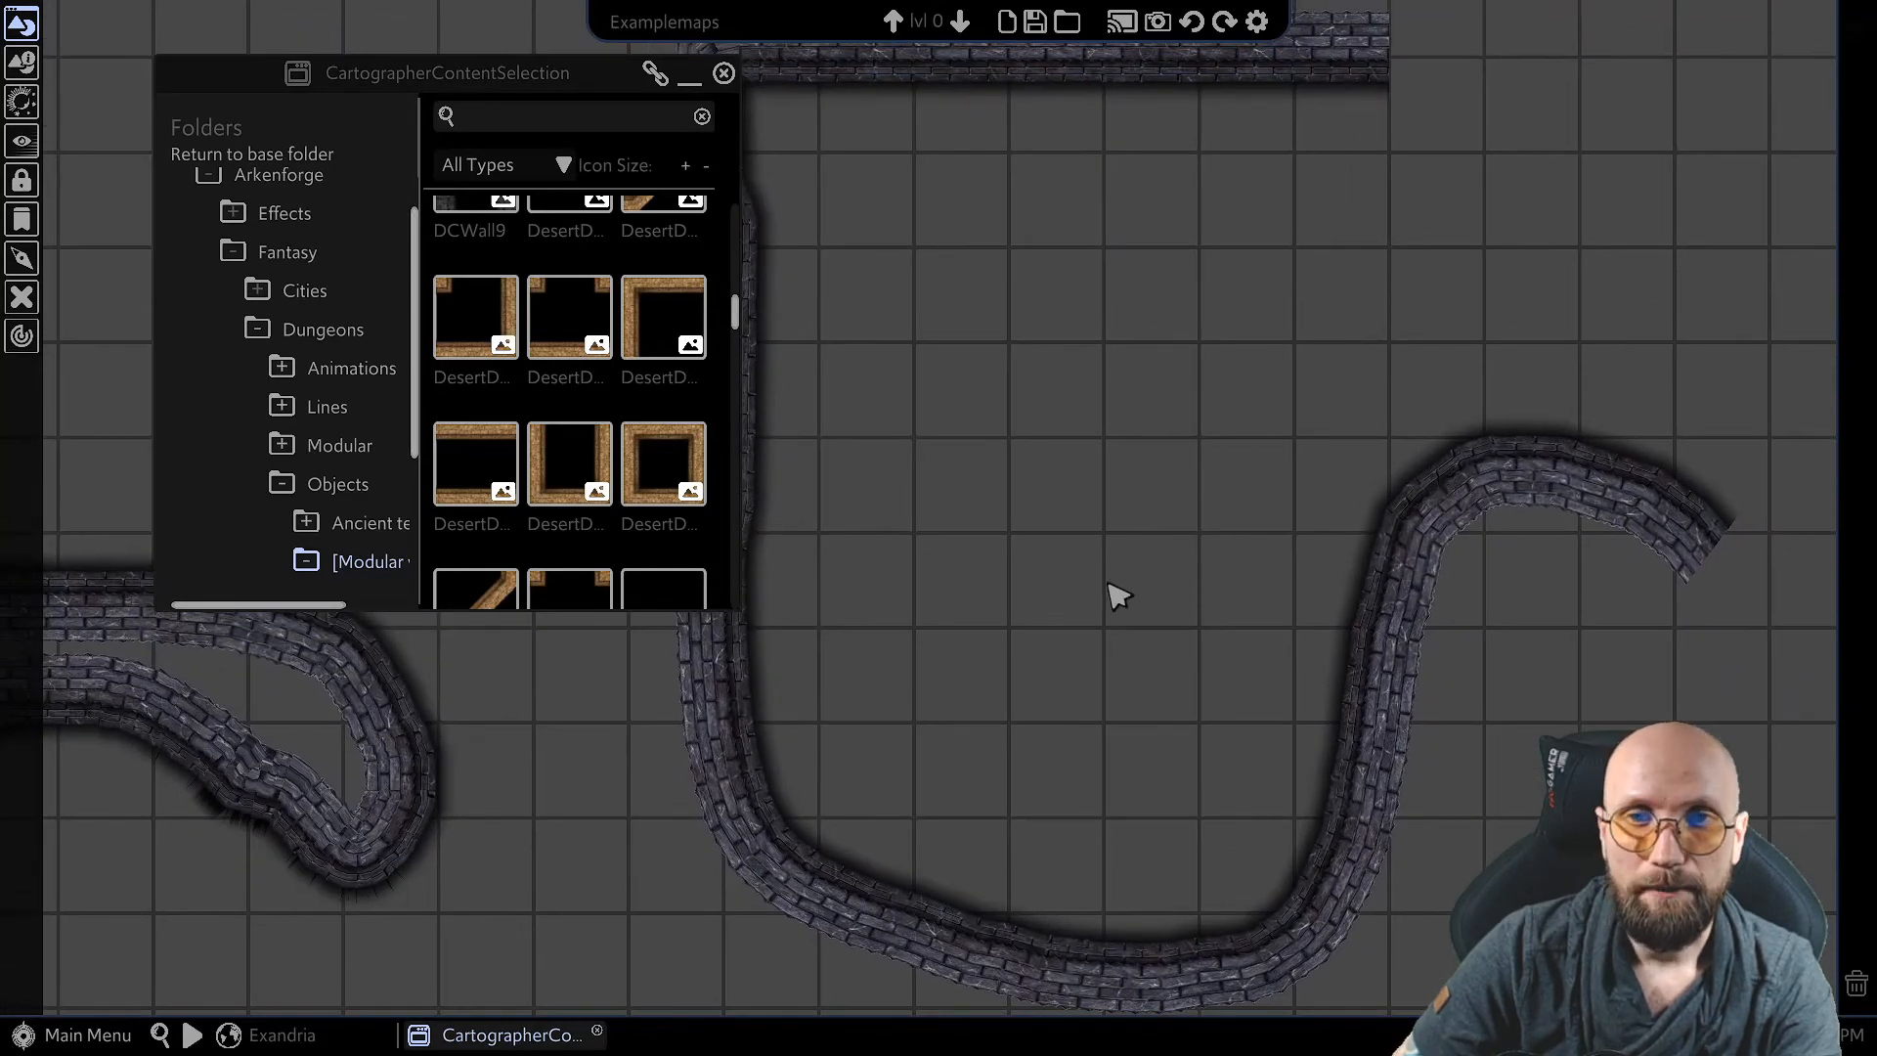
{"action": "scroll", "coordinate": [1085, 584], "scroll_direction": "down", "scroll_amount": 1}
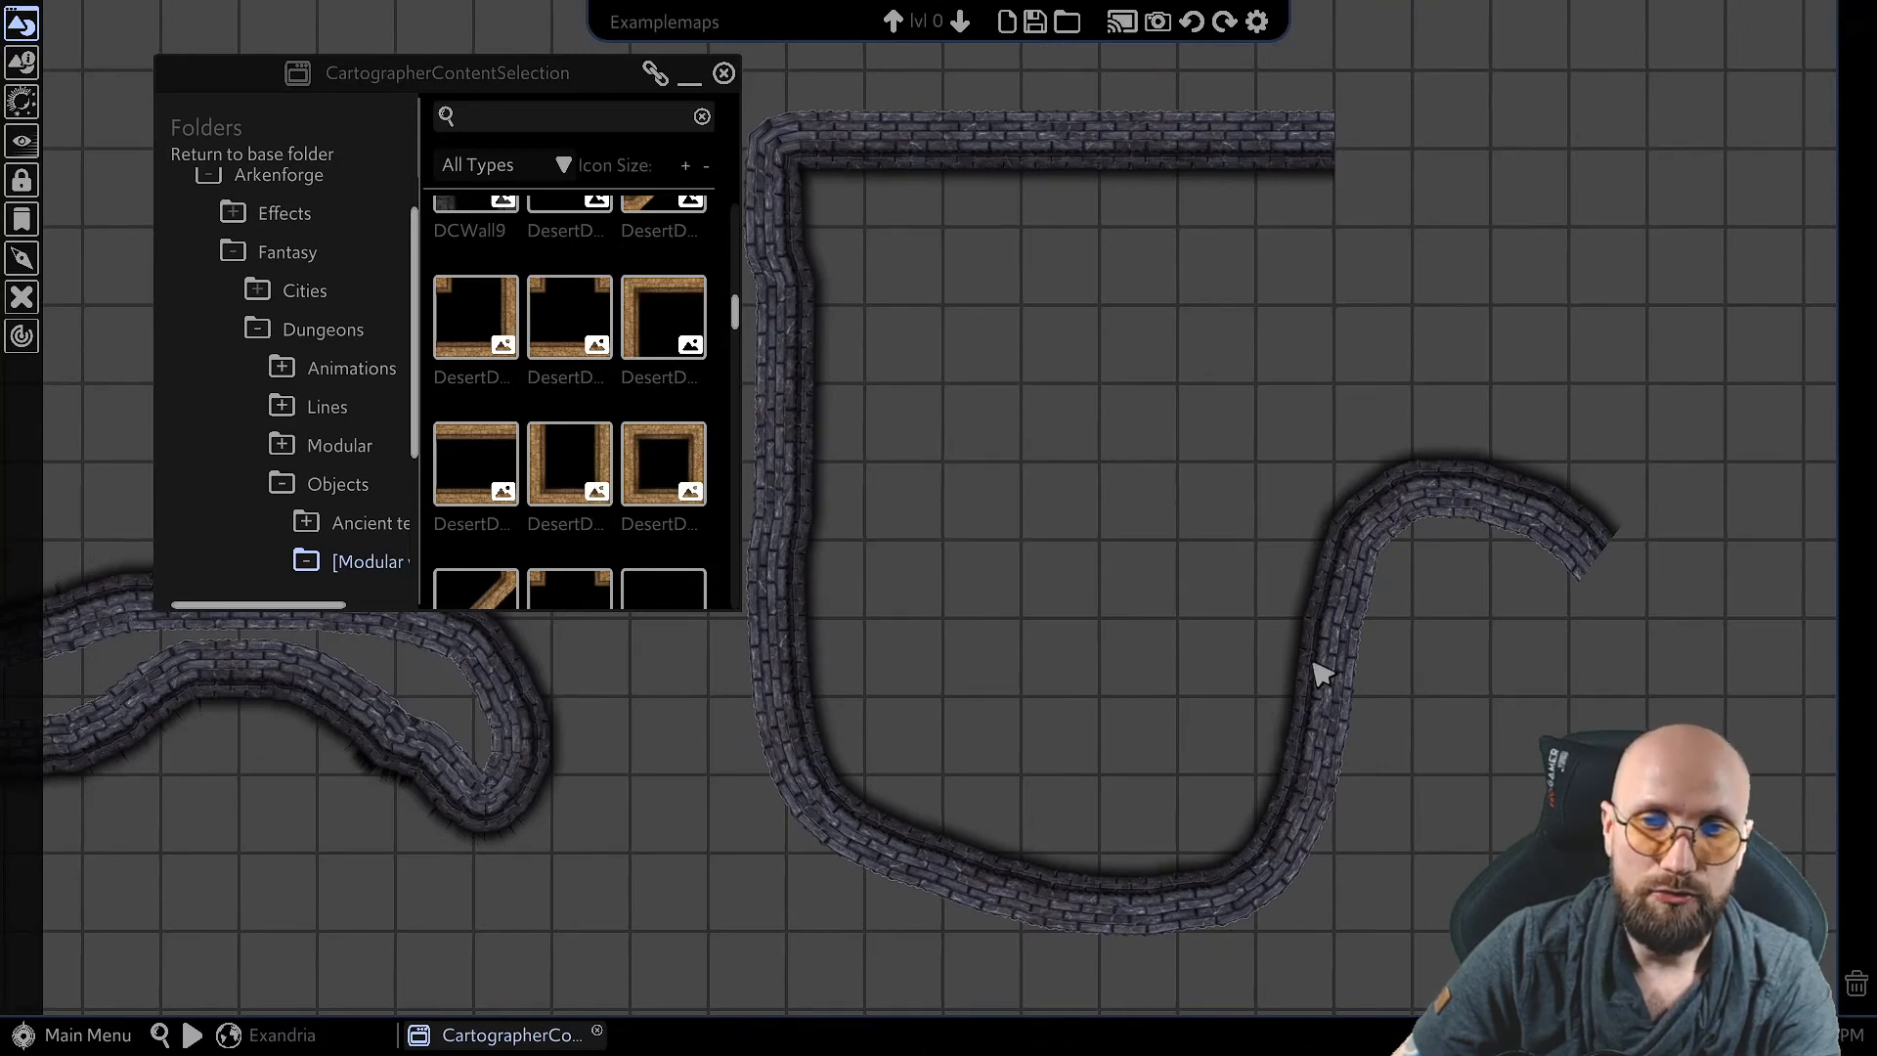
{"action": "middle_click_drag", "start_coordinate": [1315, 665], "coordinate": [1097, 746]}
Step: Select the winding polygon wall and examine how its control points are spaced along the straight run and the curves
{"action": "left_click", "coordinate": [1274, 586]}
{"action": "middle_click_drag", "start_coordinate": [926, 688], "coordinate": [1558, 575]}
{"action": "middle_click_drag", "start_coordinate": [1020, 571], "coordinate": [724, 585]}
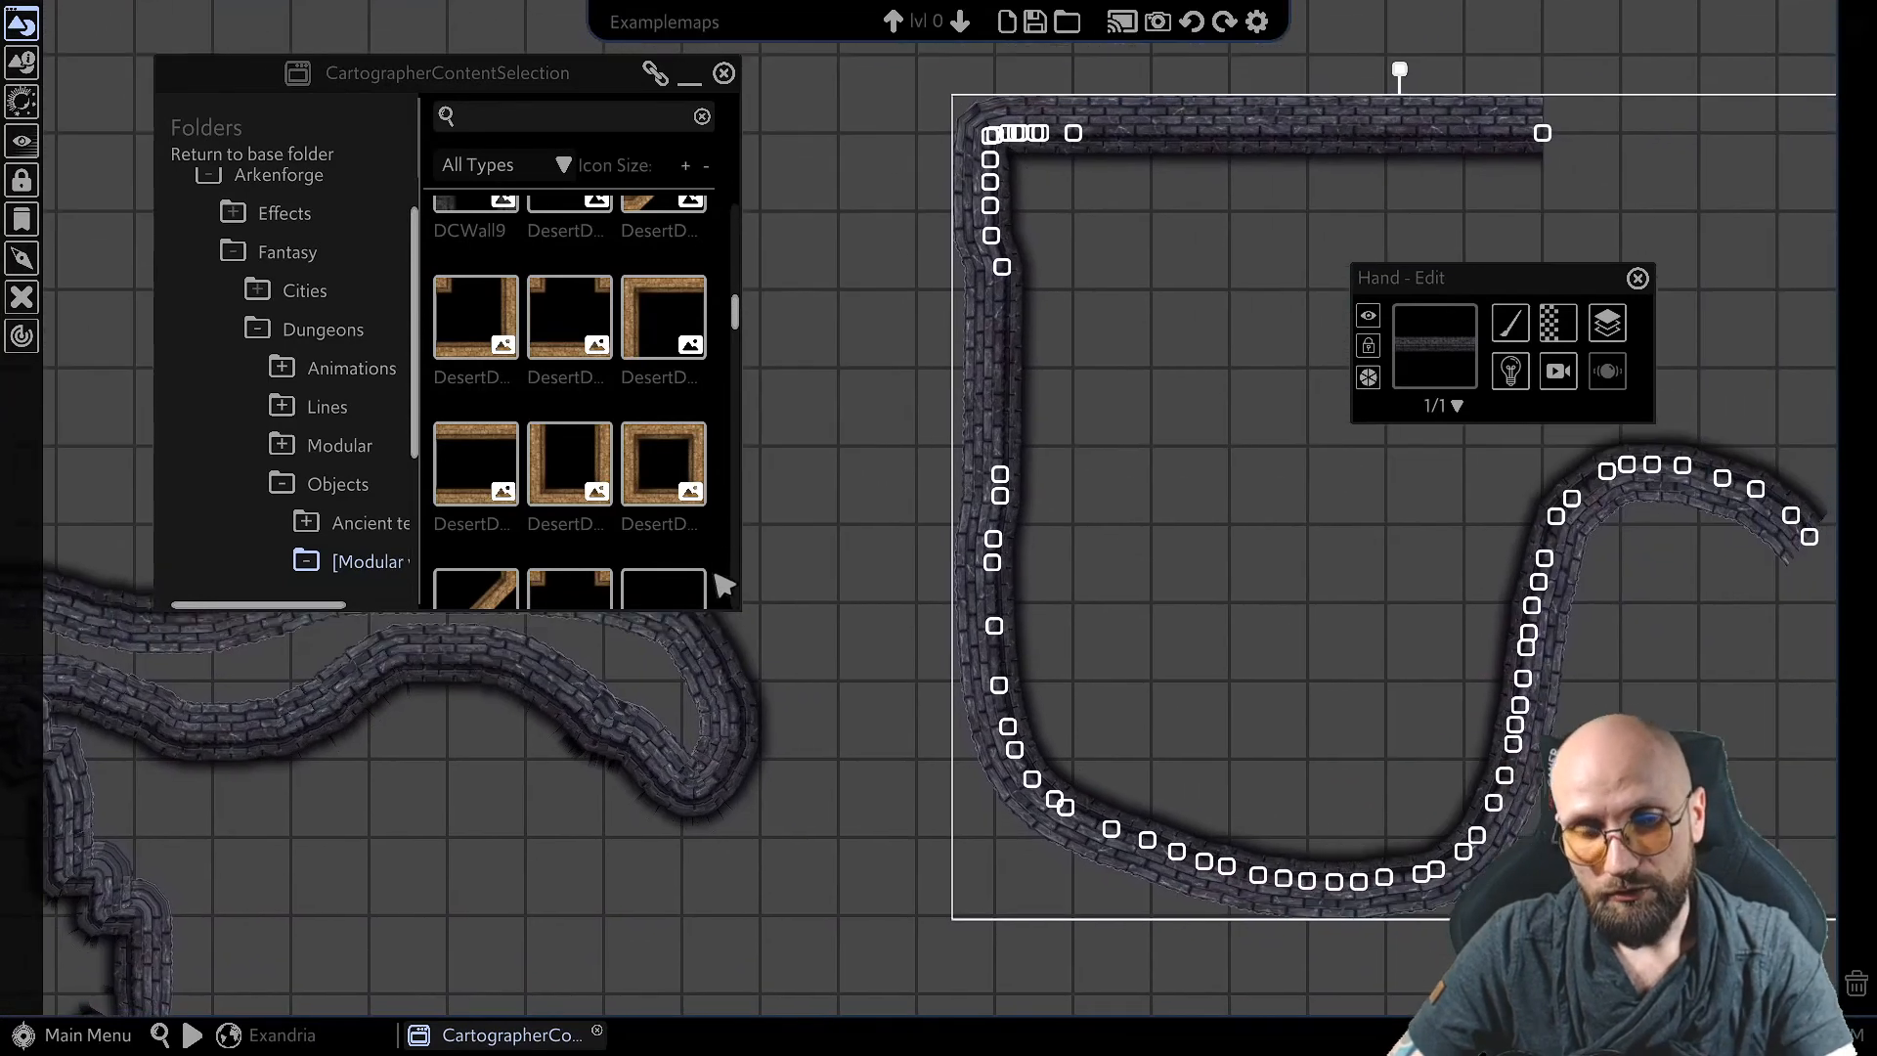
{"action": "middle_click_drag", "start_coordinate": [1173, 650], "coordinate": [1047, 630]}
{"action": "middle_click_drag", "start_coordinate": [1215, 533], "coordinate": [1178, 596]}
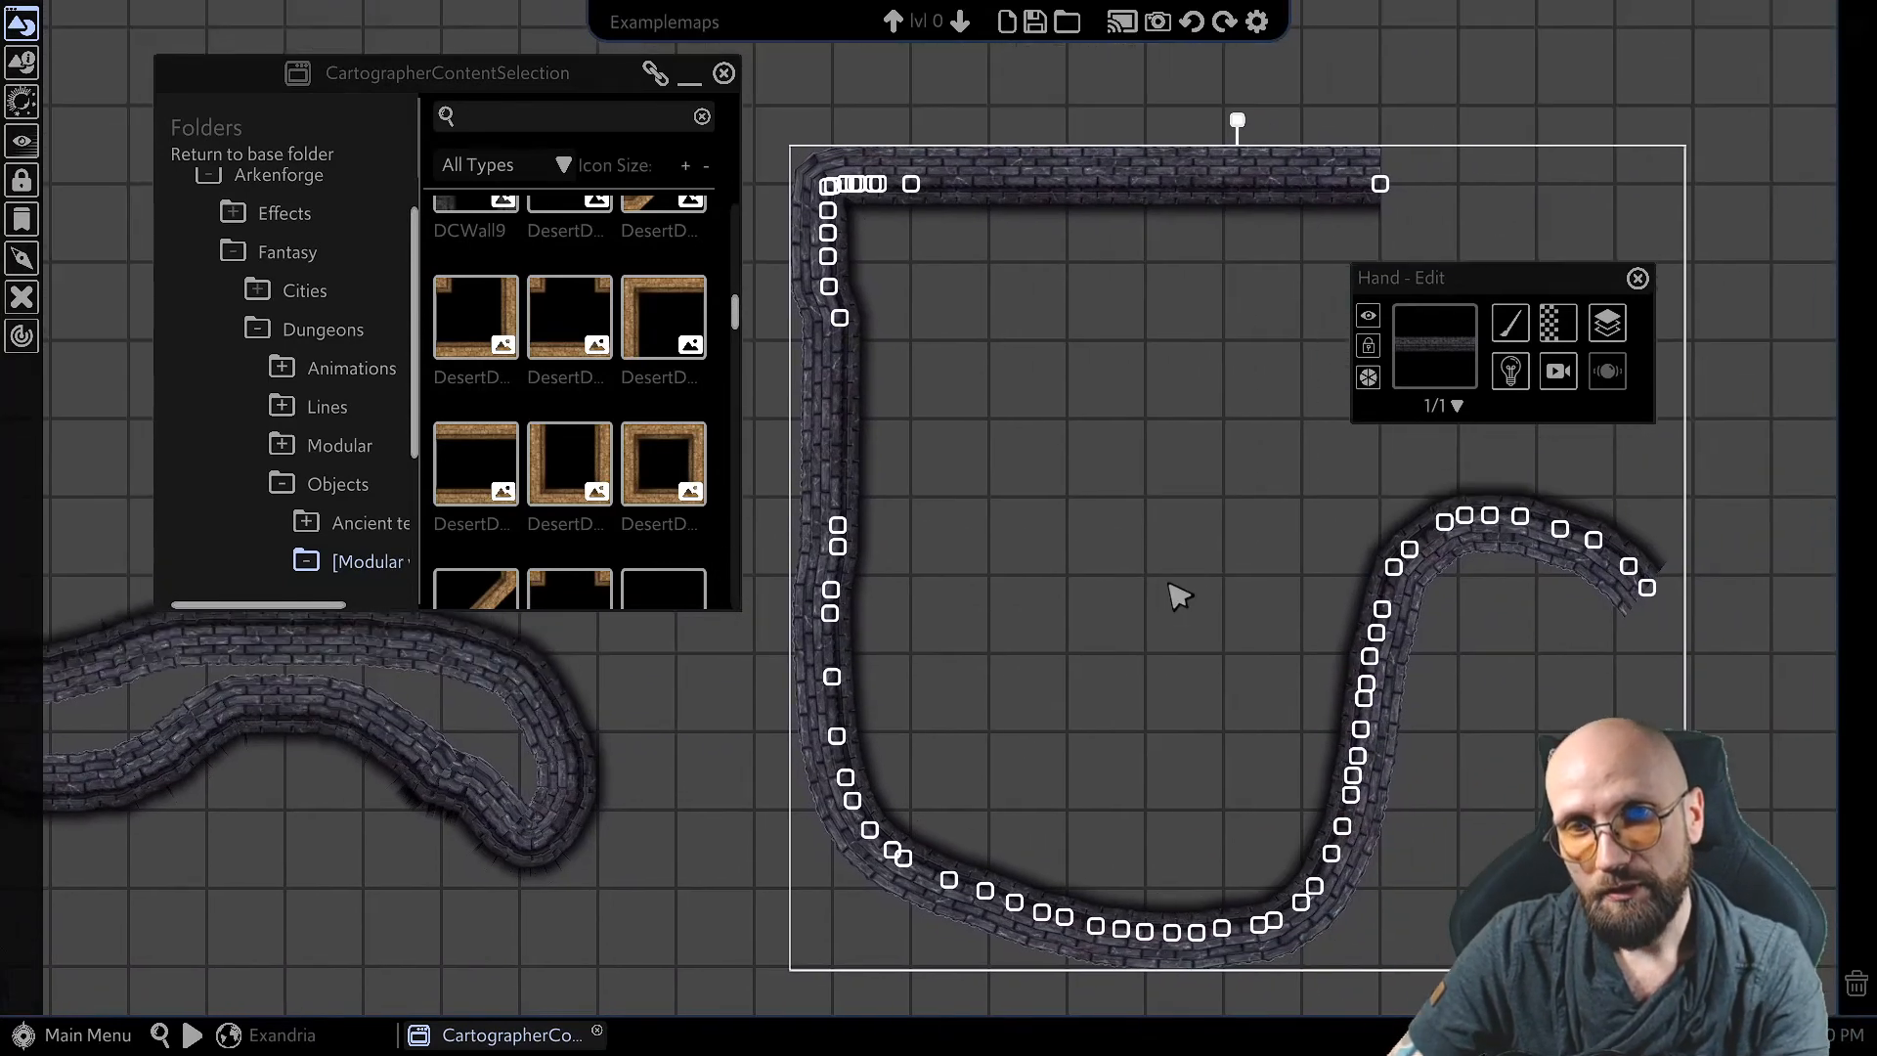
{"action": "left_click_drag", "start_coordinate": [1238, 188], "coordinate": [1315, 186]}
{"action": "middle_click_drag", "start_coordinate": [1129, 451], "coordinate": [945, 430]}
{"action": "left_click_drag", "start_coordinate": [1254, 508], "coordinate": [1171, 391]}
{"action": "middle_click_drag", "start_coordinate": [1081, 449], "coordinate": [1240, 545]}
Step: Move one control point on the hooked bend slightly outward to smooth the wall's curve
{"action": "scroll", "coordinate": [1227, 536], "scroll_direction": "up", "scroll_amount": 6}
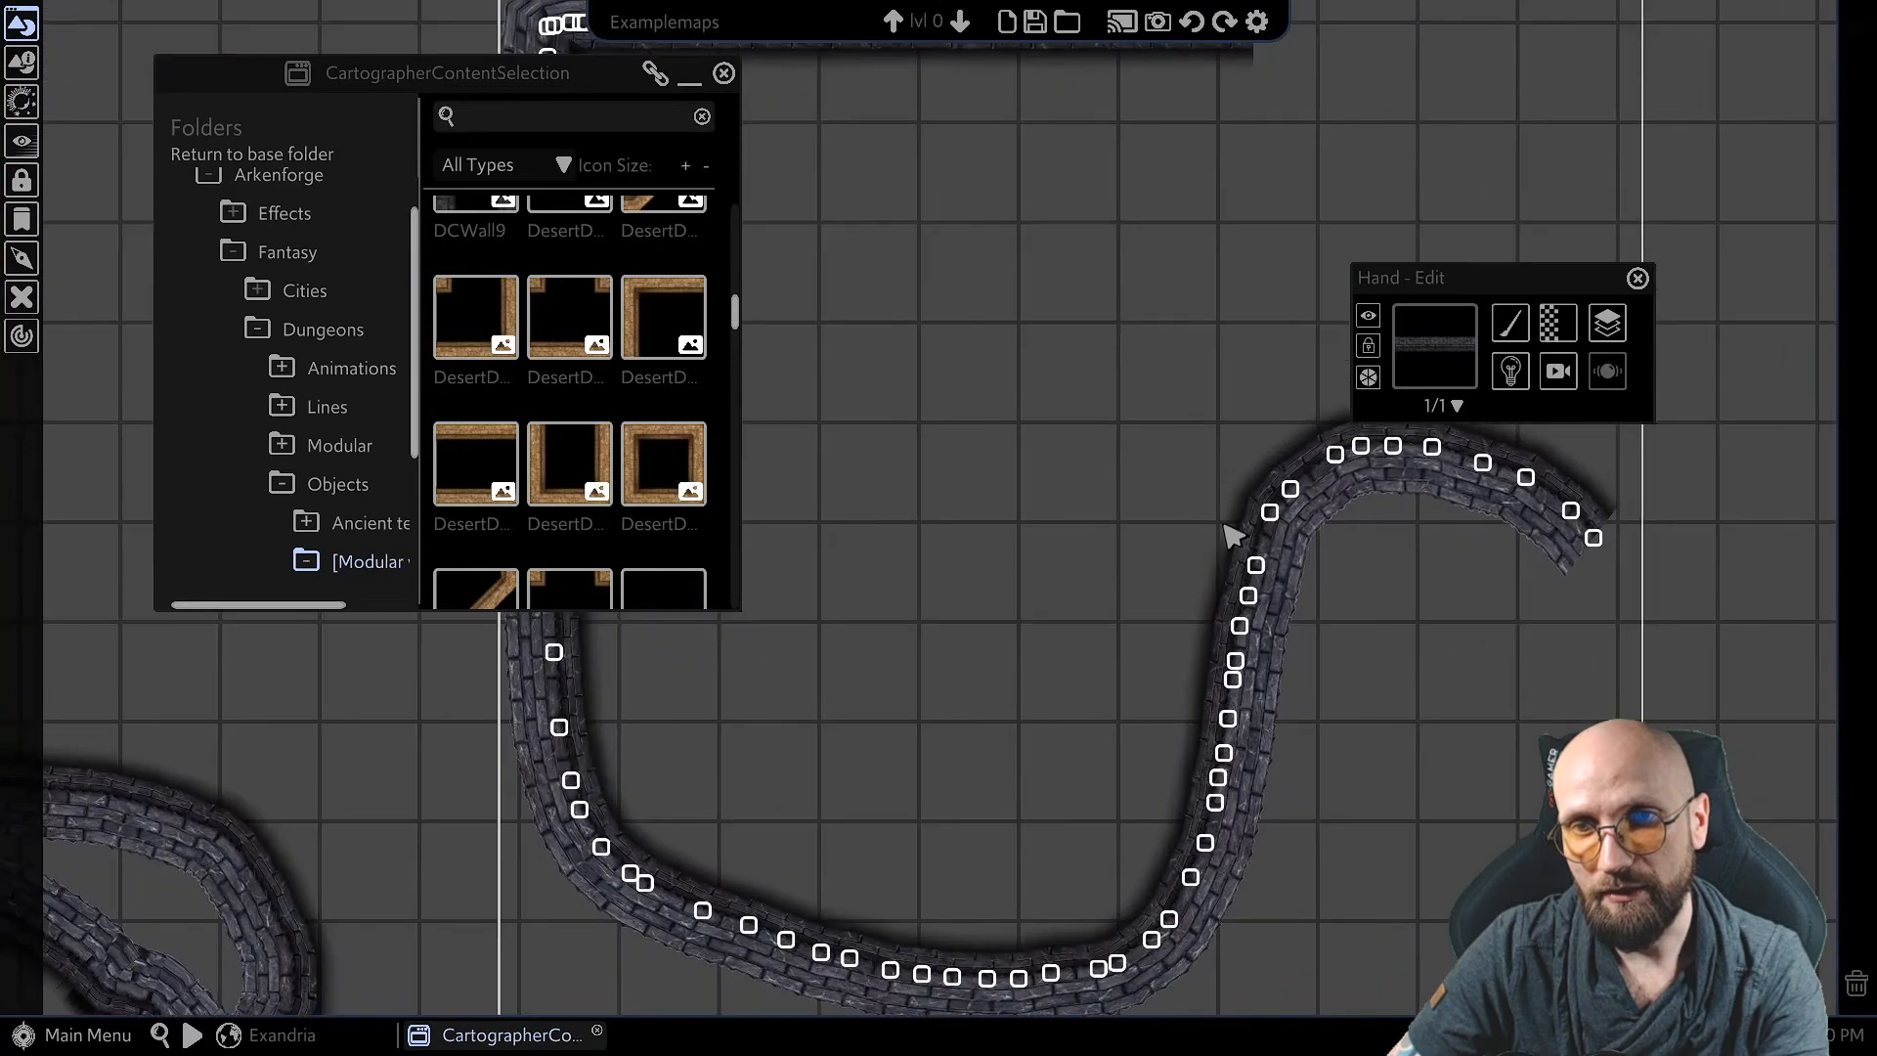
{"action": "scroll", "coordinate": [997, 611], "scroll_direction": "up", "scroll_amount": 2}
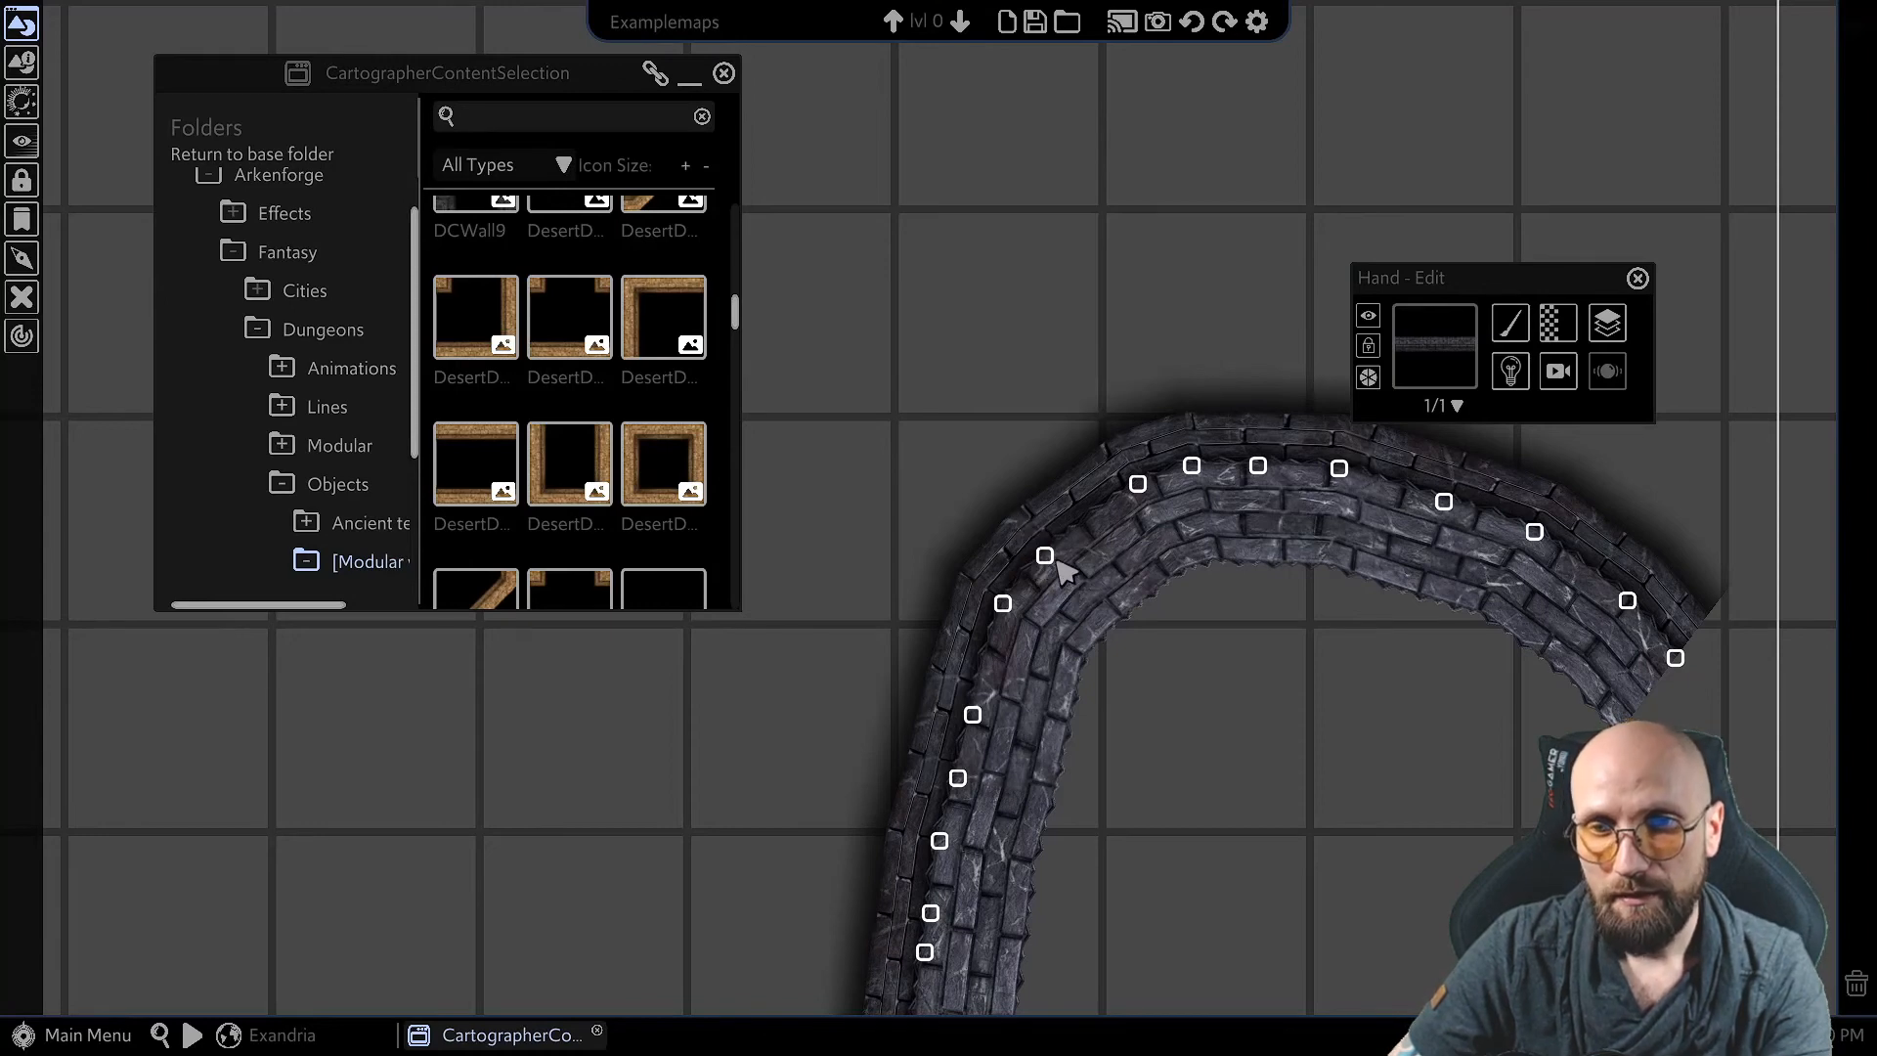
{"action": "left_click_drag", "start_coordinate": [1045, 555], "coordinate": [1056, 532]}
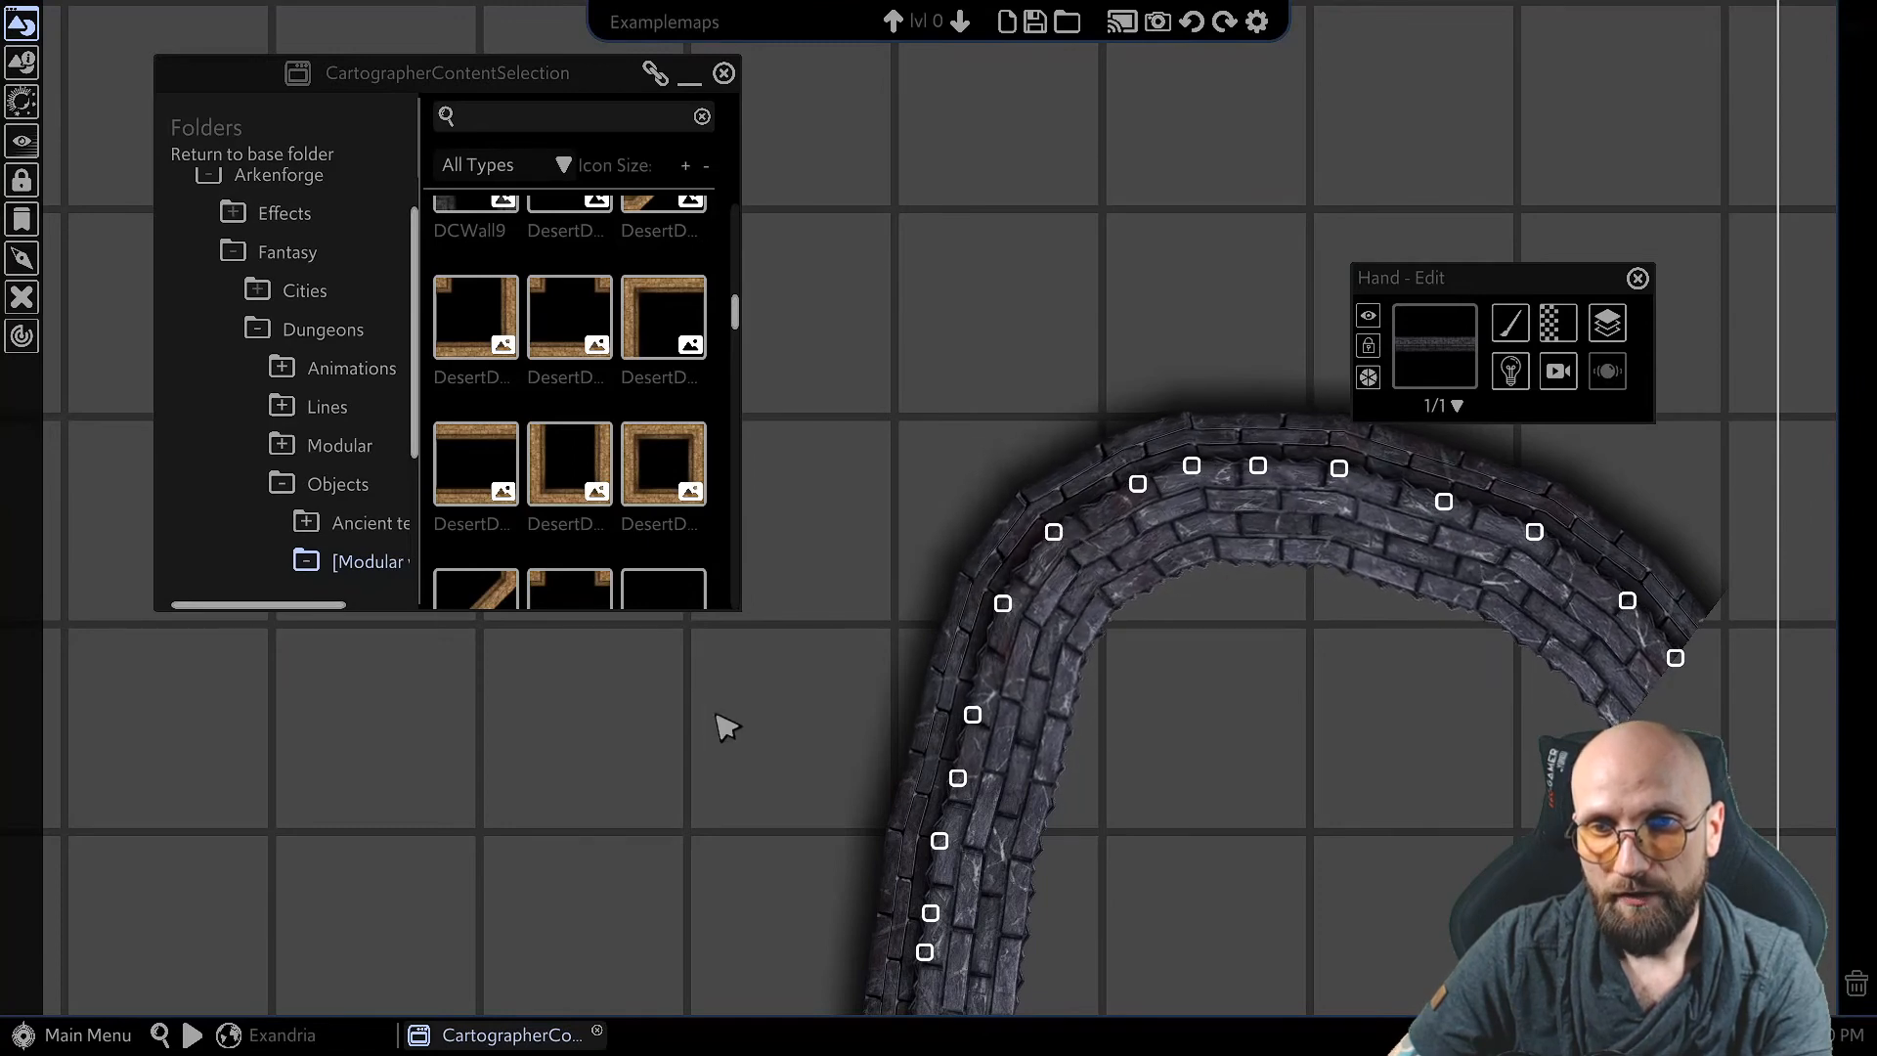
Step: Reposition the control points around the winding wall's upper-left corner so the brick line bends around it in a rounded curve
{"action": "middle_click_drag", "start_coordinate": [718, 717], "coordinate": [885, 1027]}
{"action": "scroll", "coordinate": [1026, 724], "scroll_direction": "up", "scroll_amount": 3}
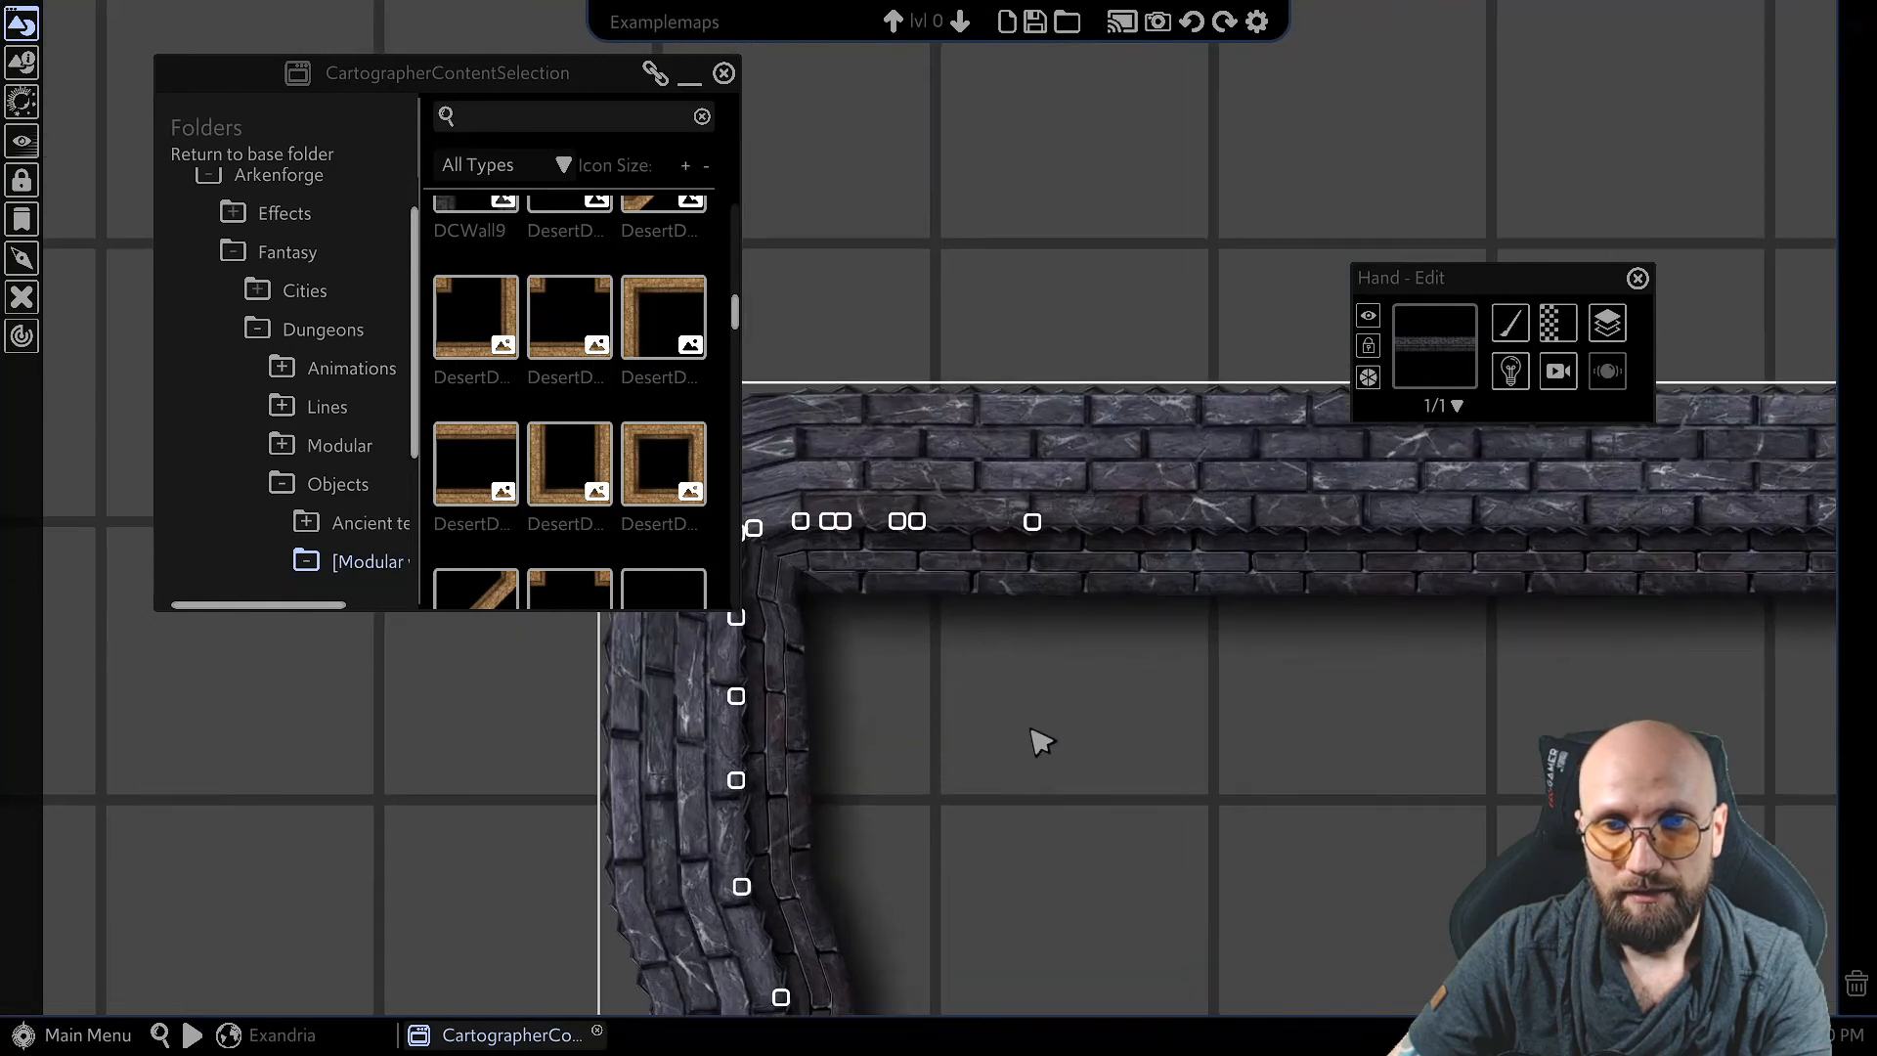
{"action": "middle_click_drag", "start_coordinate": [1039, 740], "coordinate": [1212, 738]}
{"action": "scroll", "coordinate": [1114, 601], "scroll_direction": "up", "scroll_amount": 2}
{"action": "left_click_drag", "start_coordinate": [1103, 531], "coordinate": [1215, 519]}
{"action": "left_click_drag", "start_coordinate": [1090, 586], "coordinate": [1103, 574]}
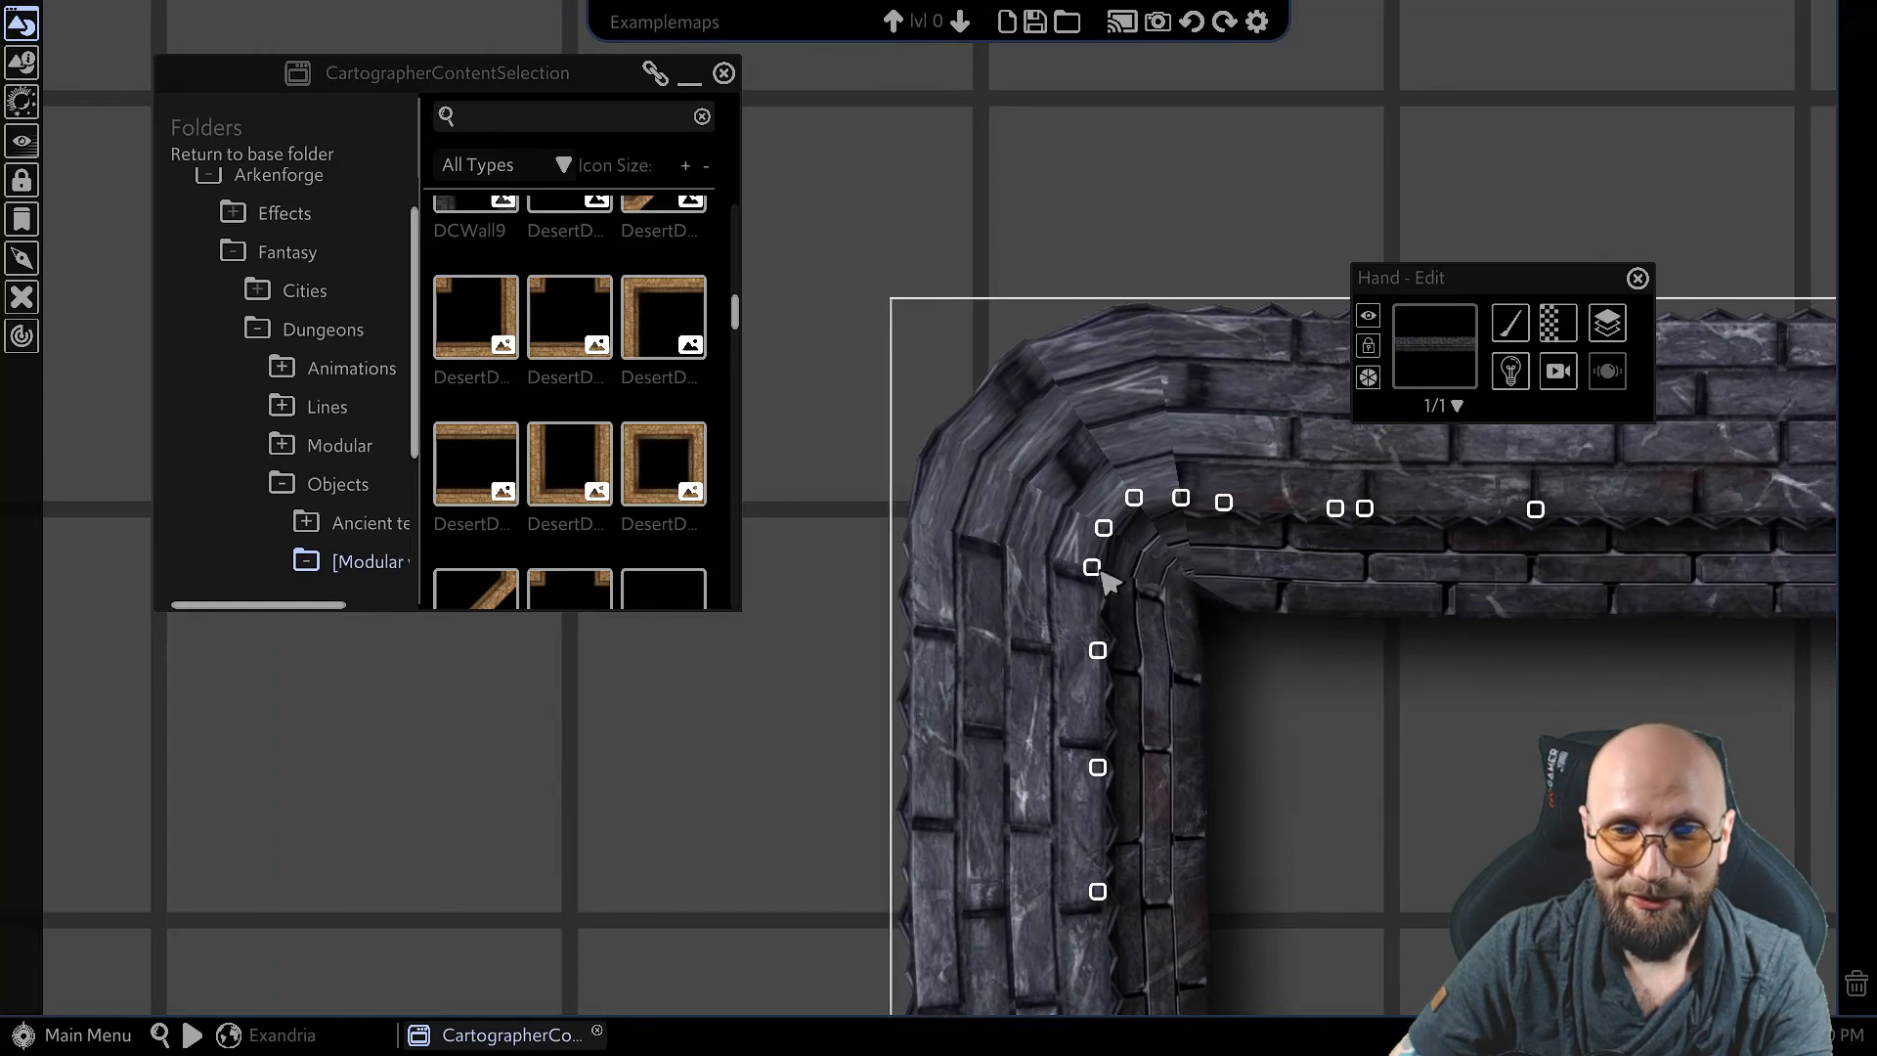
{"action": "left_click_drag", "start_coordinate": [1105, 653], "coordinate": [1096, 601]}
{"action": "scroll", "coordinate": [1095, 616], "scroll_direction": "down", "scroll_amount": 3}
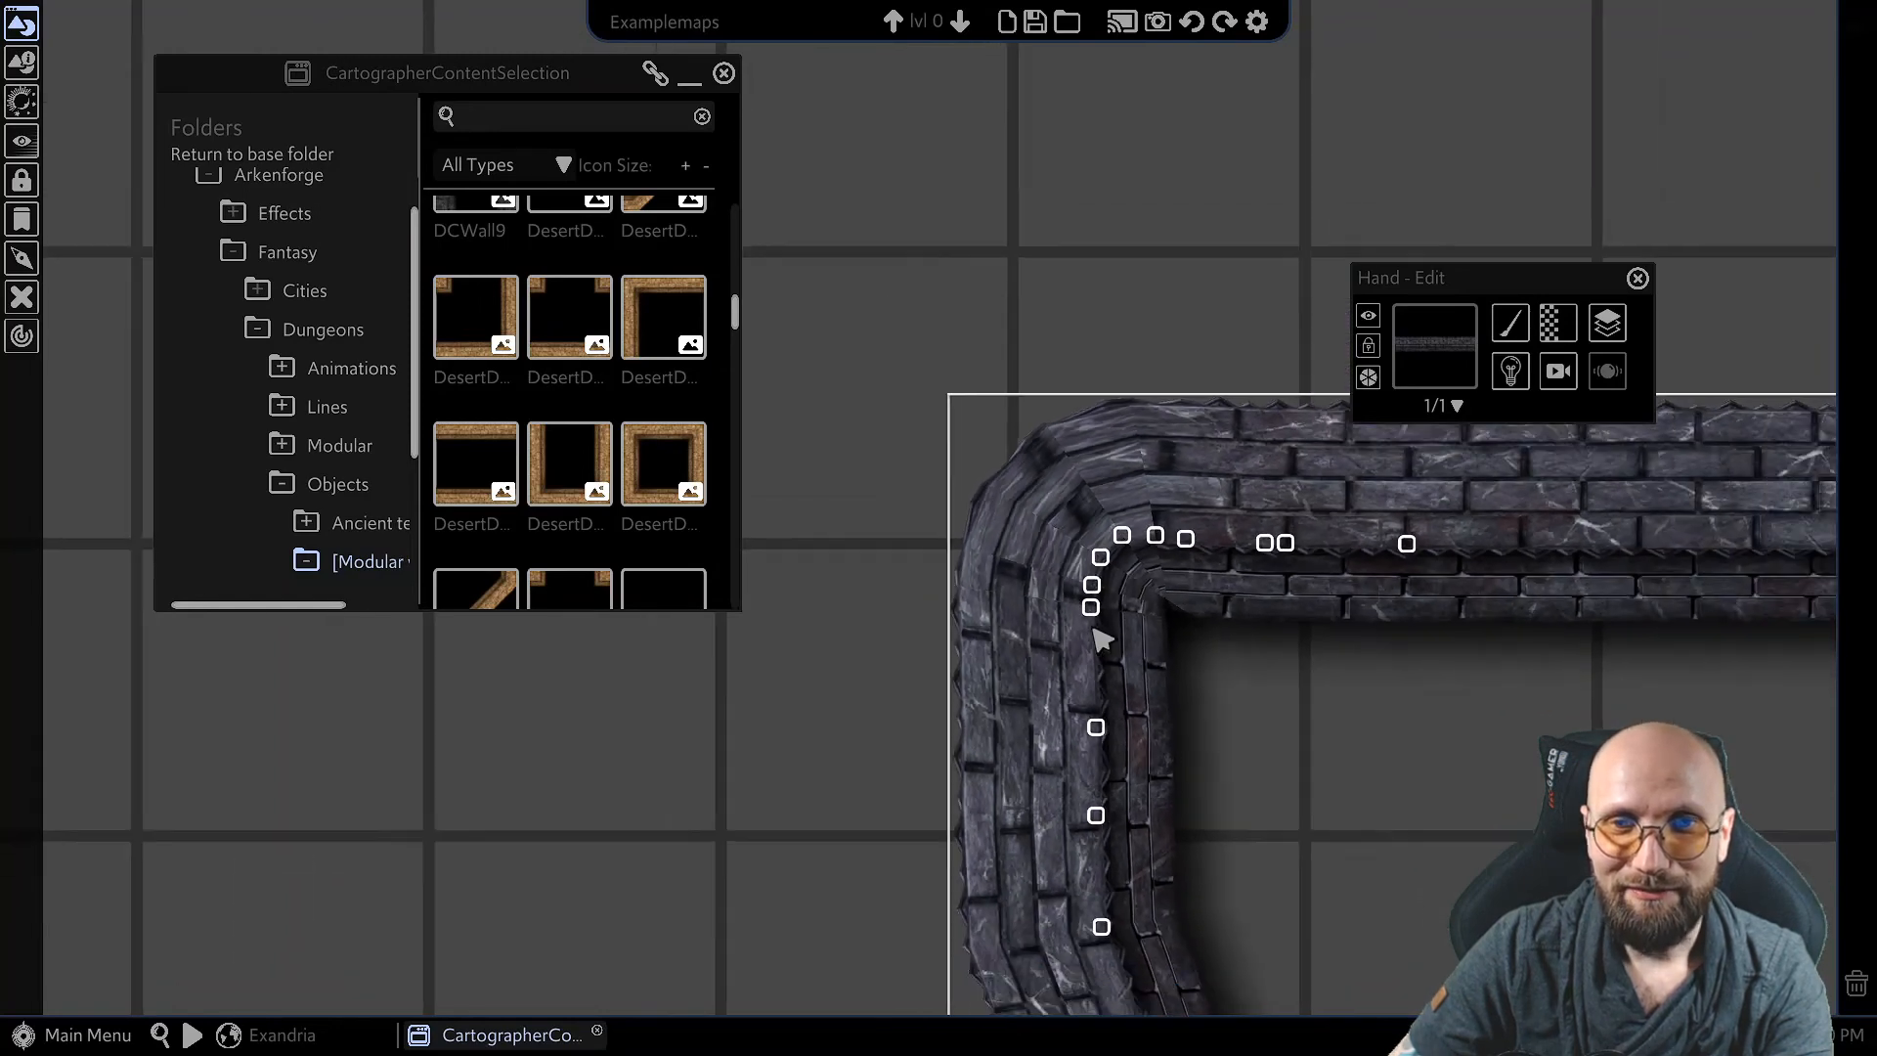
Step: Move the whole winding wall into the inside corner of the sharp-cornered brick wall so the two corners sit side by side
{"action": "middle_click_drag", "start_coordinate": [1223, 735], "coordinate": [1232, 612]}
{"action": "scroll", "coordinate": [1212, 623], "scroll_direction": "down", "scroll_amount": 4}
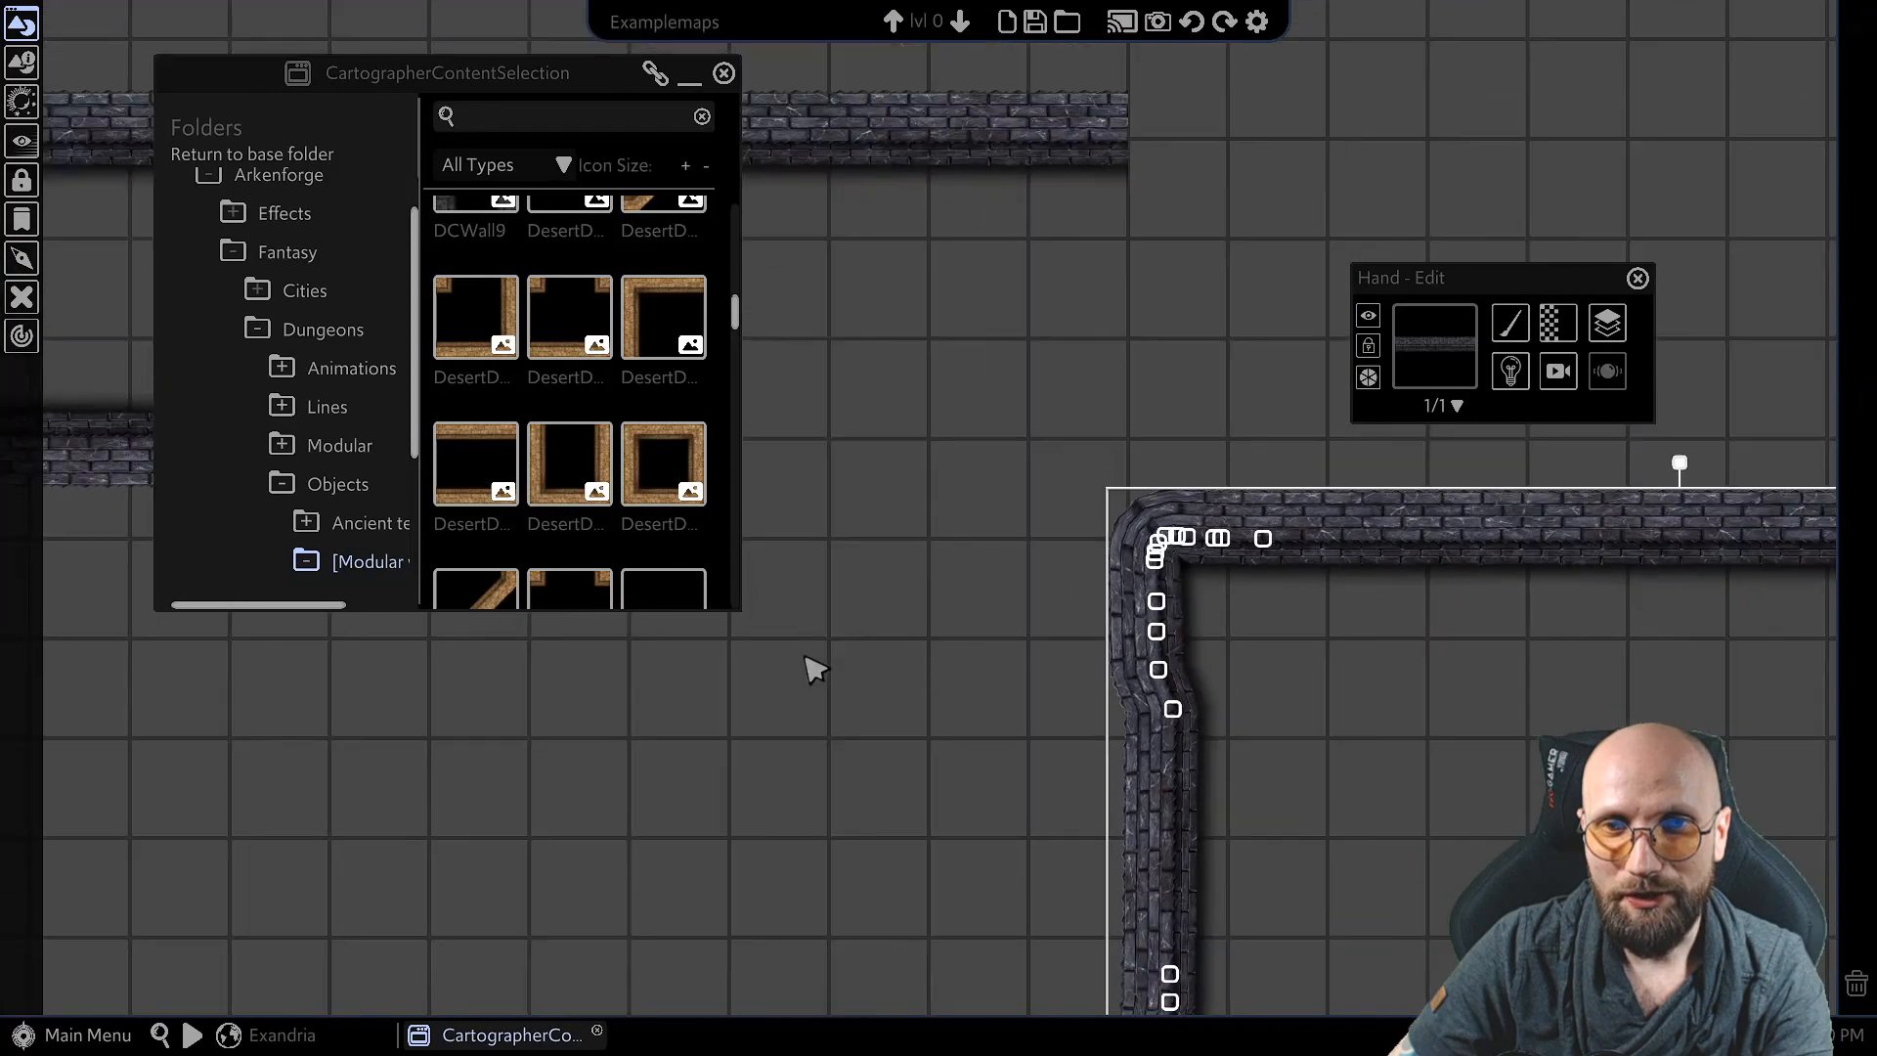
{"action": "middle_click_drag", "start_coordinate": [804, 659], "coordinate": [1191, 763]}
{"action": "middle_click_drag", "start_coordinate": [1450, 759], "coordinate": [1094, 578]}
{"action": "scroll", "coordinate": [1102, 584], "scroll_direction": "down", "scroll_amount": 1}
{"action": "left_click", "coordinate": [1163, 637]}
{"action": "middle_click_drag", "start_coordinate": [1186, 653], "coordinate": [1161, 561]}
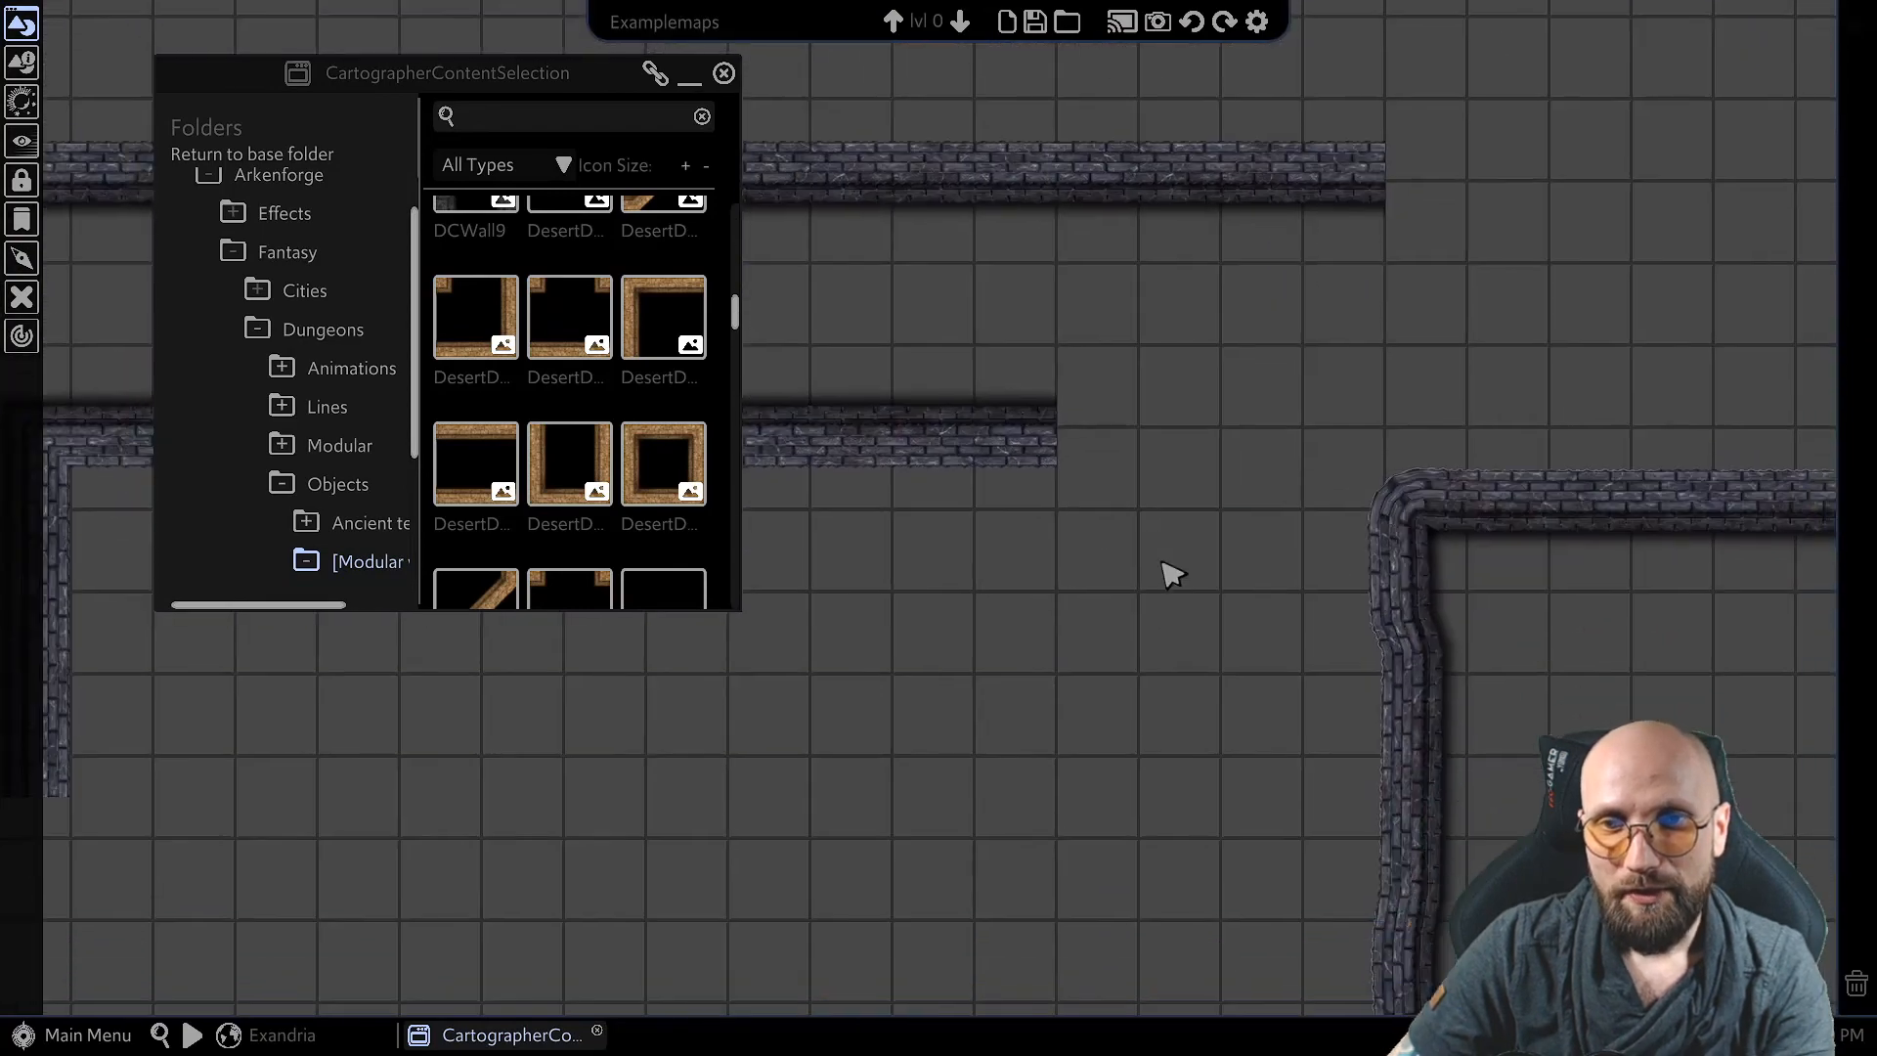
{"action": "left_click_drag", "start_coordinate": [1472, 505], "coordinate": [311, 548]}
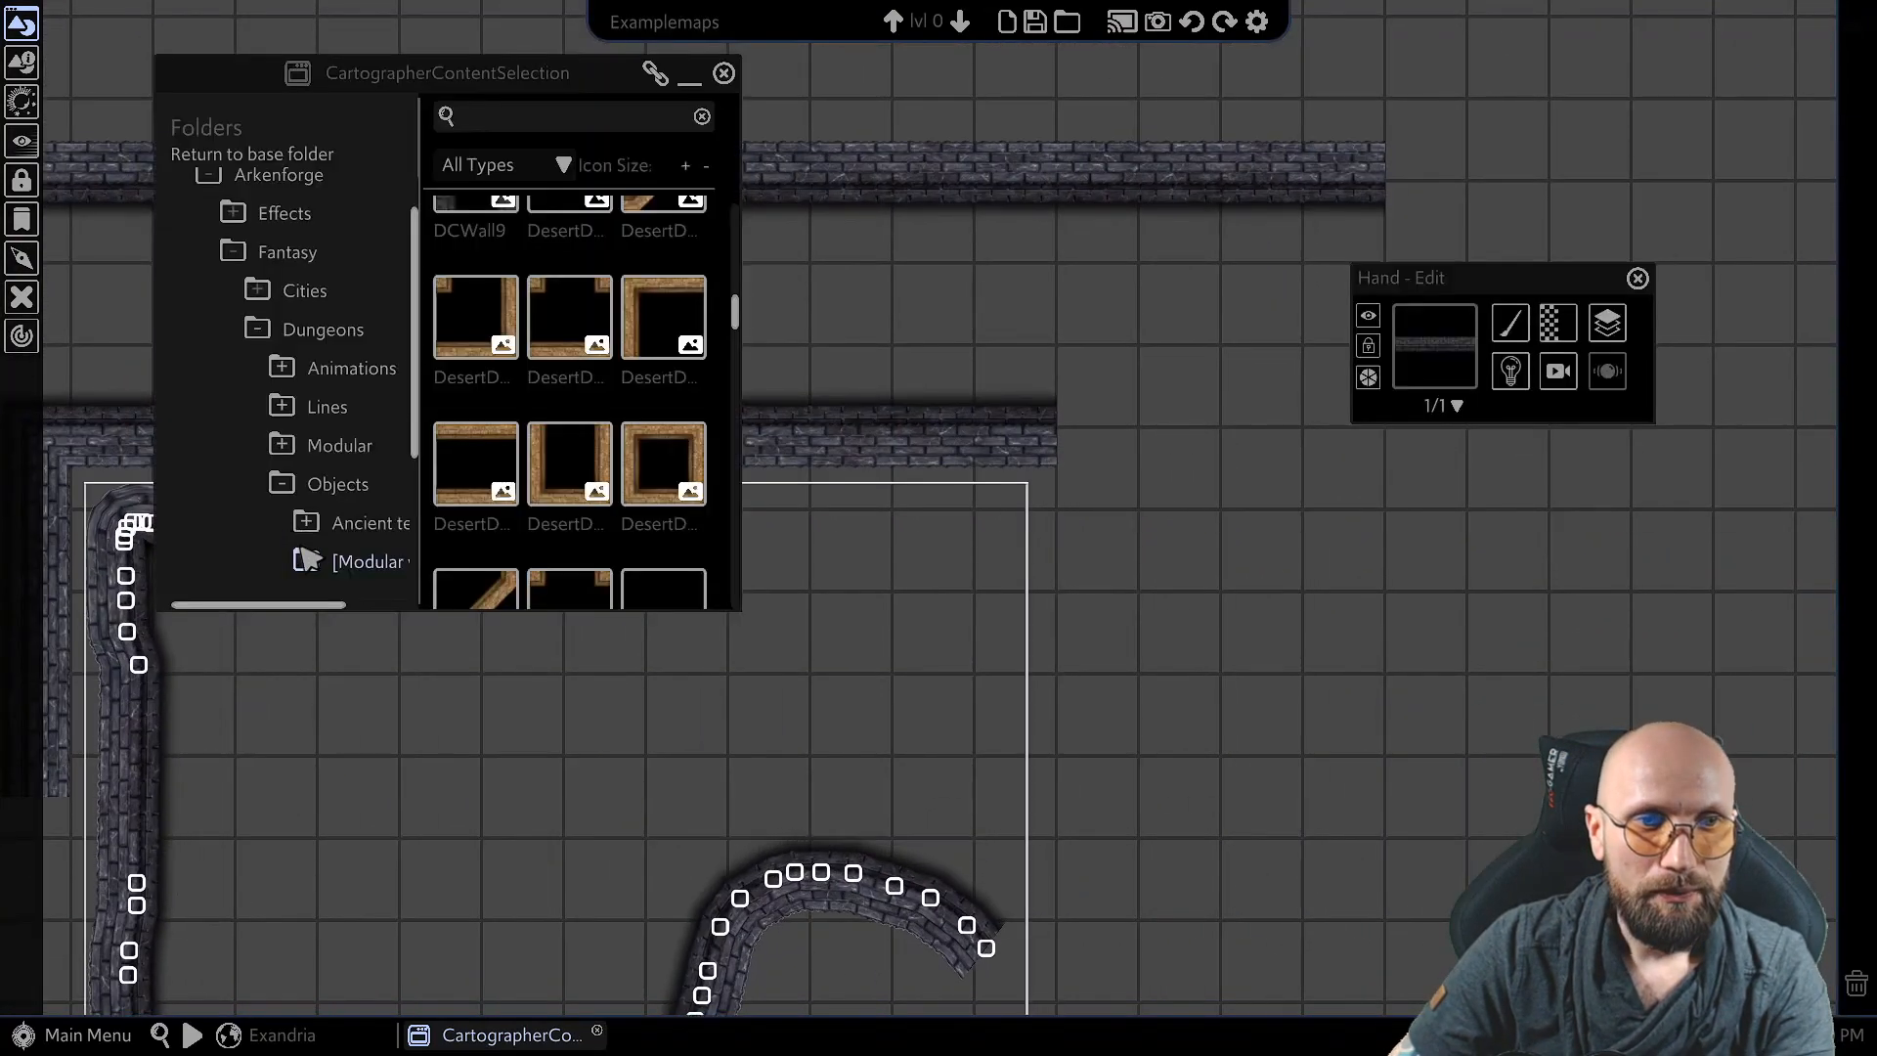
Step: Examine the corner of the neighbouring freestanding wall, and inspect the winding wall's bend against the sharp corner around it
{"action": "middle_click_drag", "start_coordinate": [312, 550], "coordinate": [1313, 602]}
{"action": "scroll", "coordinate": [1022, 507], "scroll_direction": "up", "scroll_amount": 3}
{"action": "middle_click_drag", "start_coordinate": [407, 654], "coordinate": [1558, 737]}
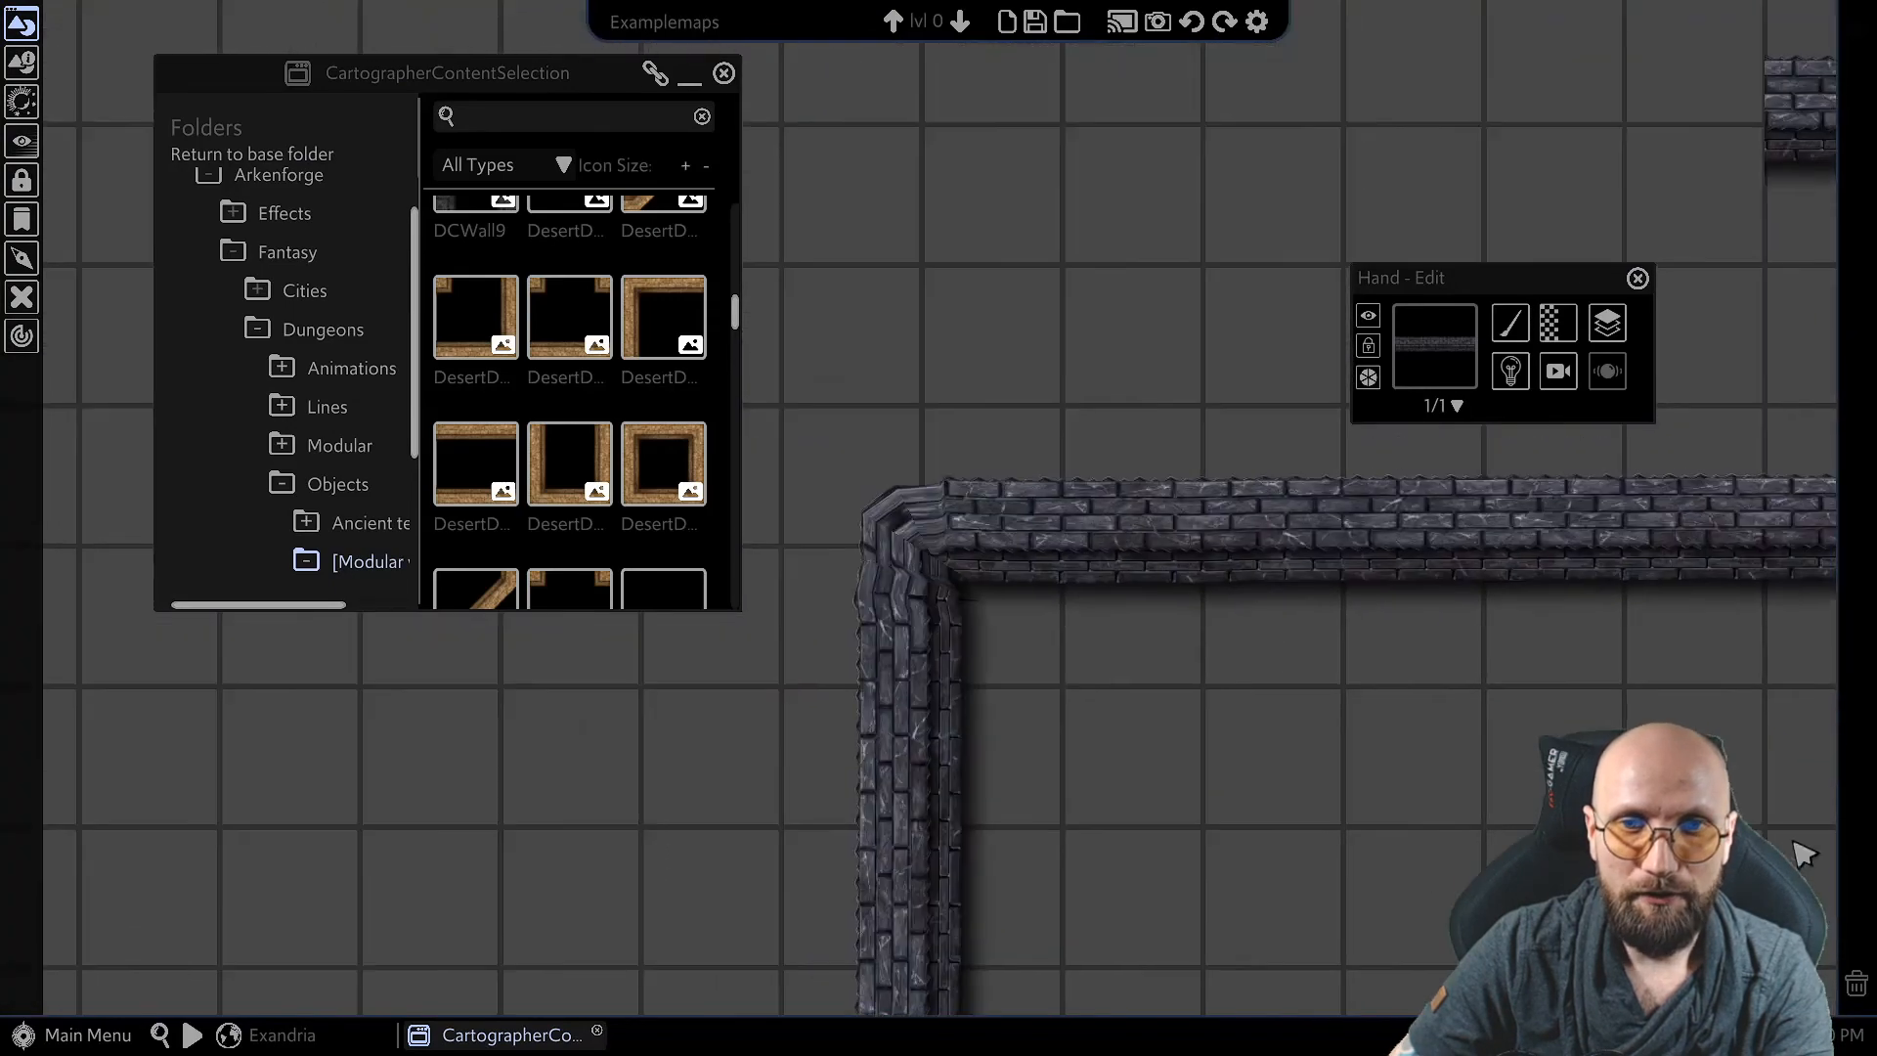
{"action": "middle_click_drag", "start_coordinate": [1314, 624], "coordinate": [224, 573]}
{"action": "left_click", "coordinate": [1434, 824]}
{"action": "scroll", "coordinate": [945, 633], "scroll_direction": "up", "scroll_amount": 3}
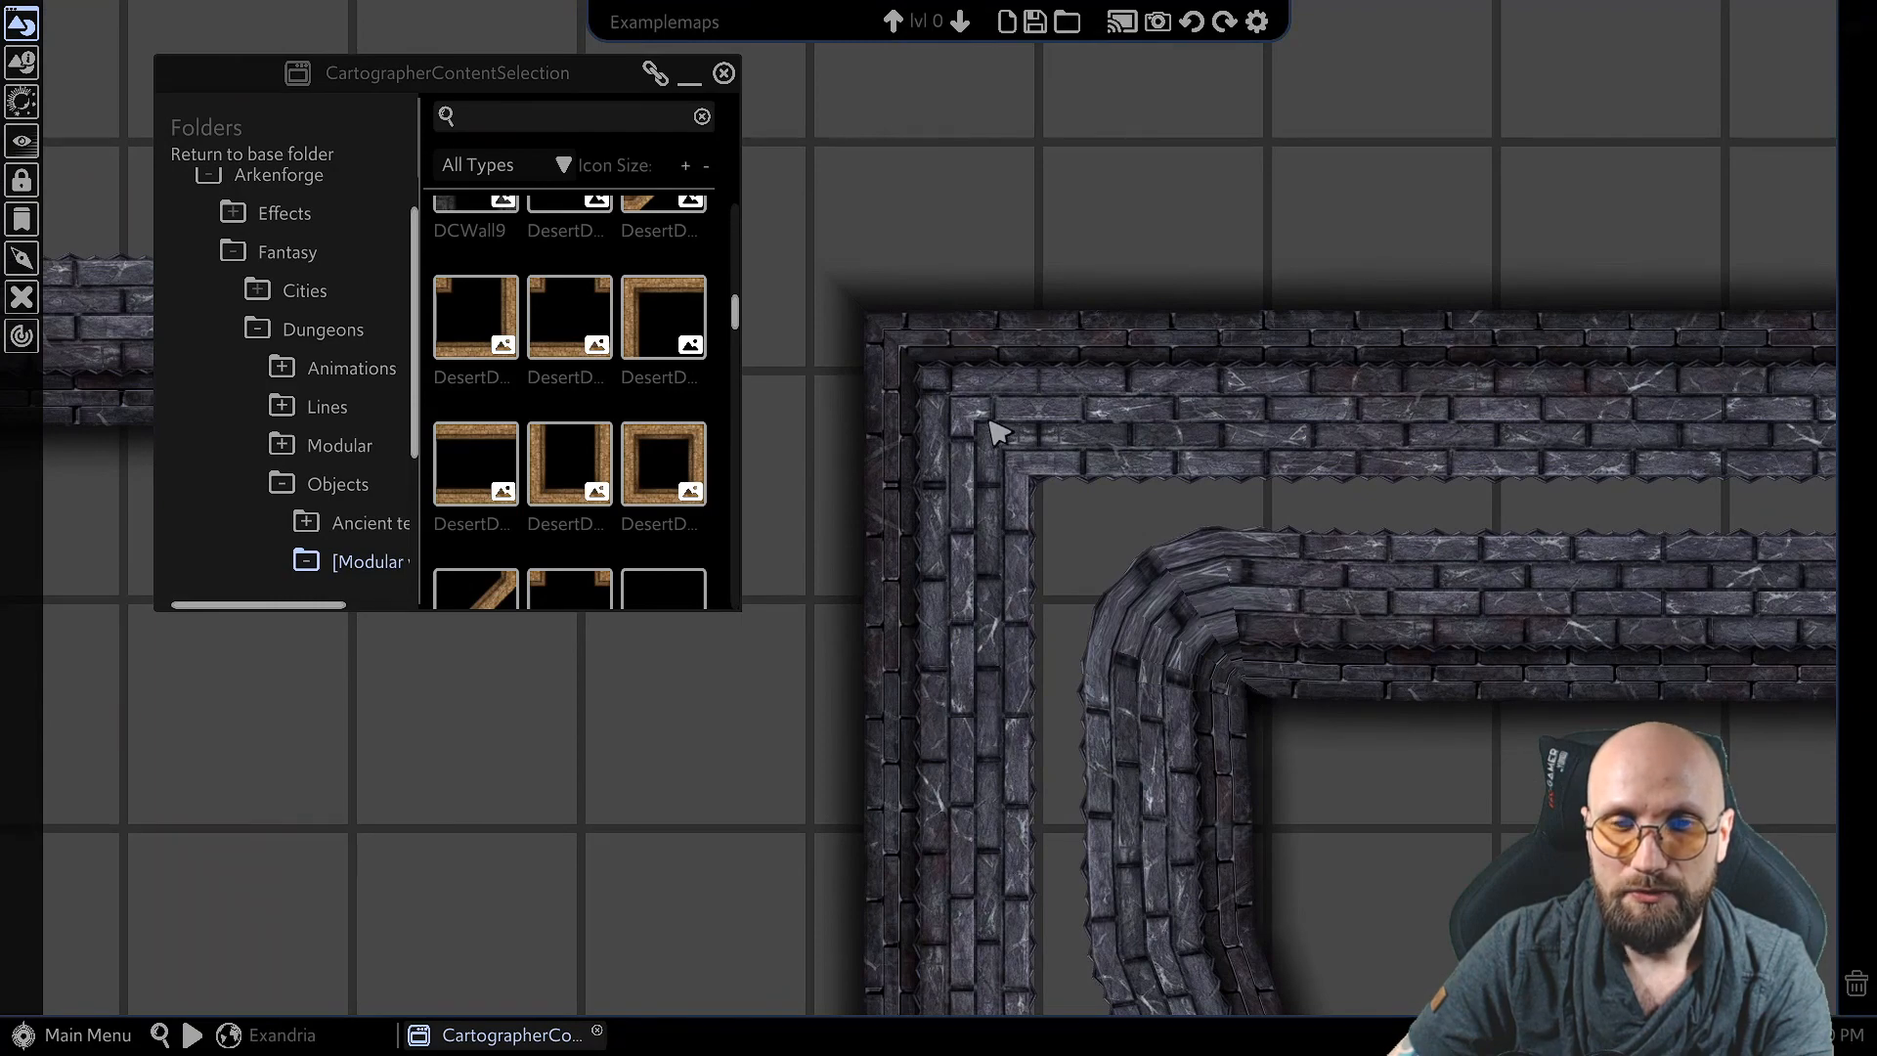
Step: Select the winding wall and compare its rounded, control-point-shaped corner with the surrounding sharp corner and the other example walls
{"action": "left_click", "coordinate": [1289, 624]}
{"action": "middle_click_drag", "start_coordinate": [1274, 902], "coordinate": [1099, 714]}
{"action": "left_click_drag", "start_coordinate": [1125, 392], "coordinate": [1164, 421]}
{"action": "scroll", "coordinate": [1161, 426], "scroll_direction": "down", "scroll_amount": 5}
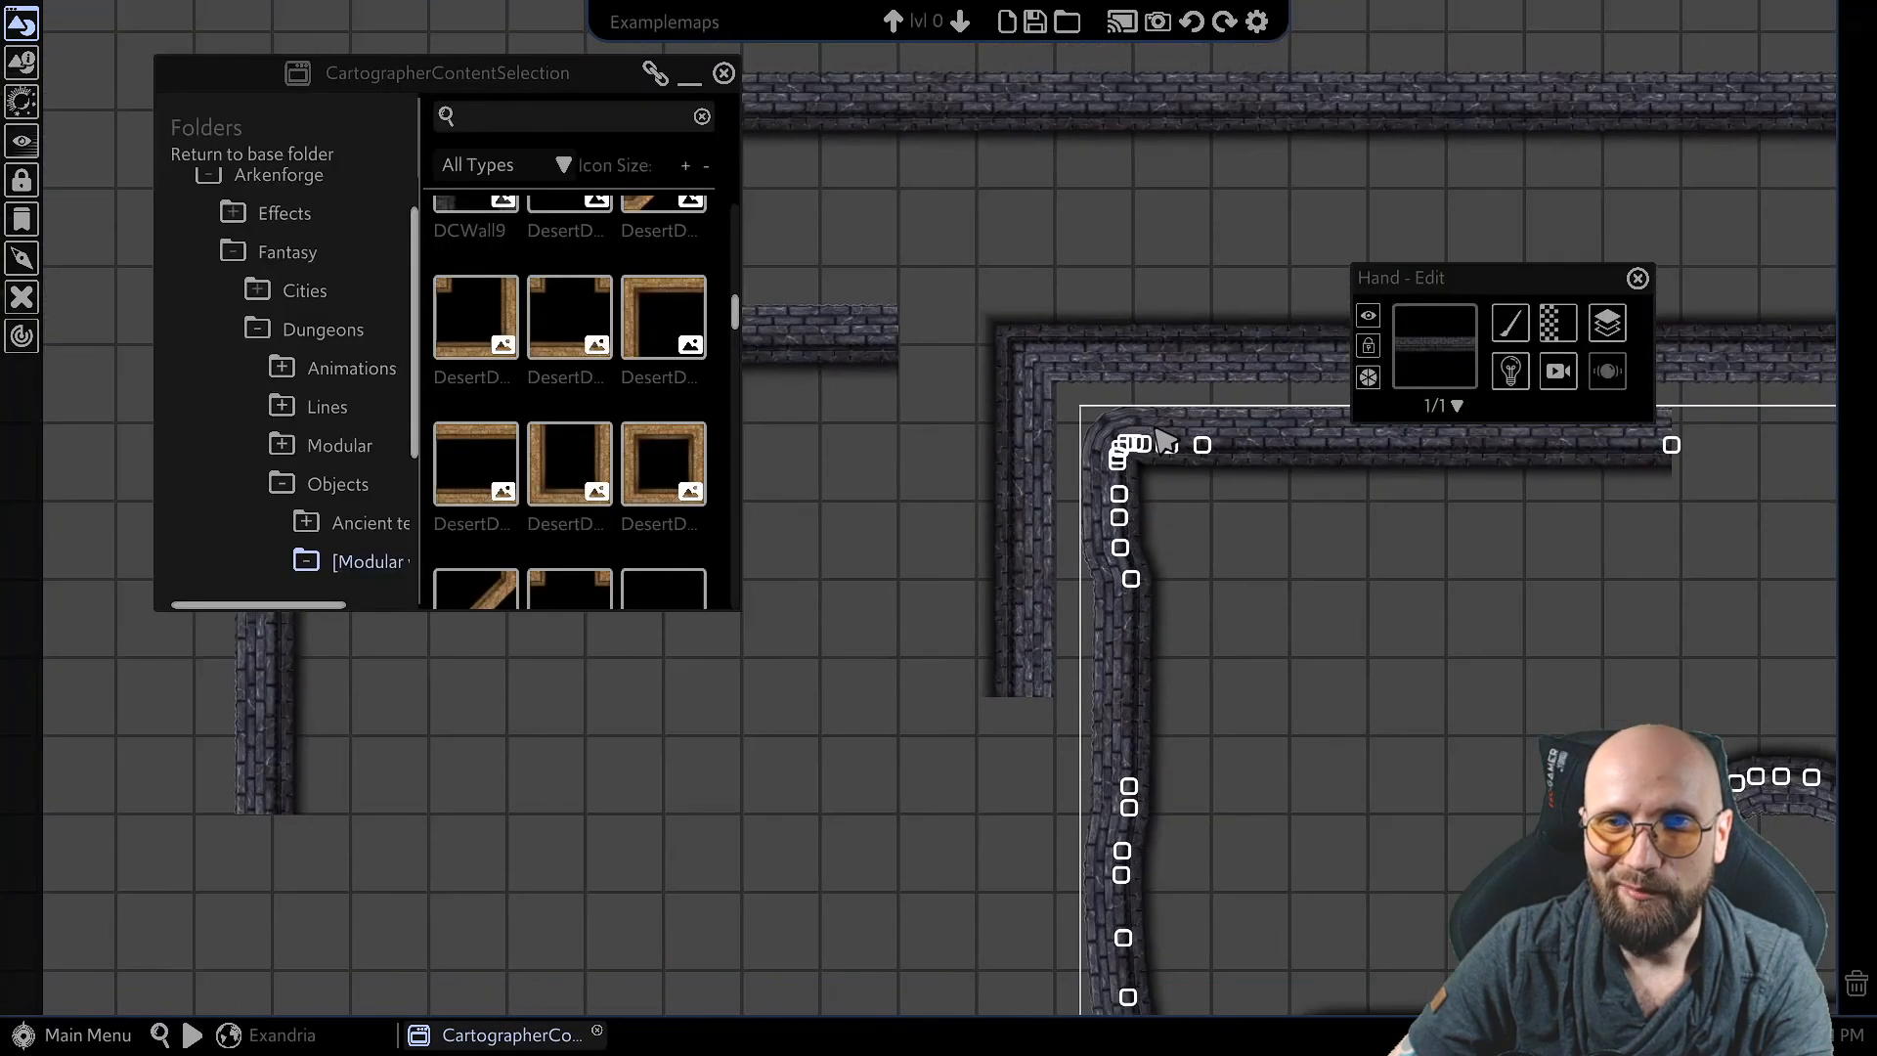
{"action": "scroll", "coordinate": [1296, 567], "scroll_direction": "down", "scroll_amount": 2}
{"action": "middle_click_drag", "start_coordinate": [1315, 600], "coordinate": [1465, 859]}
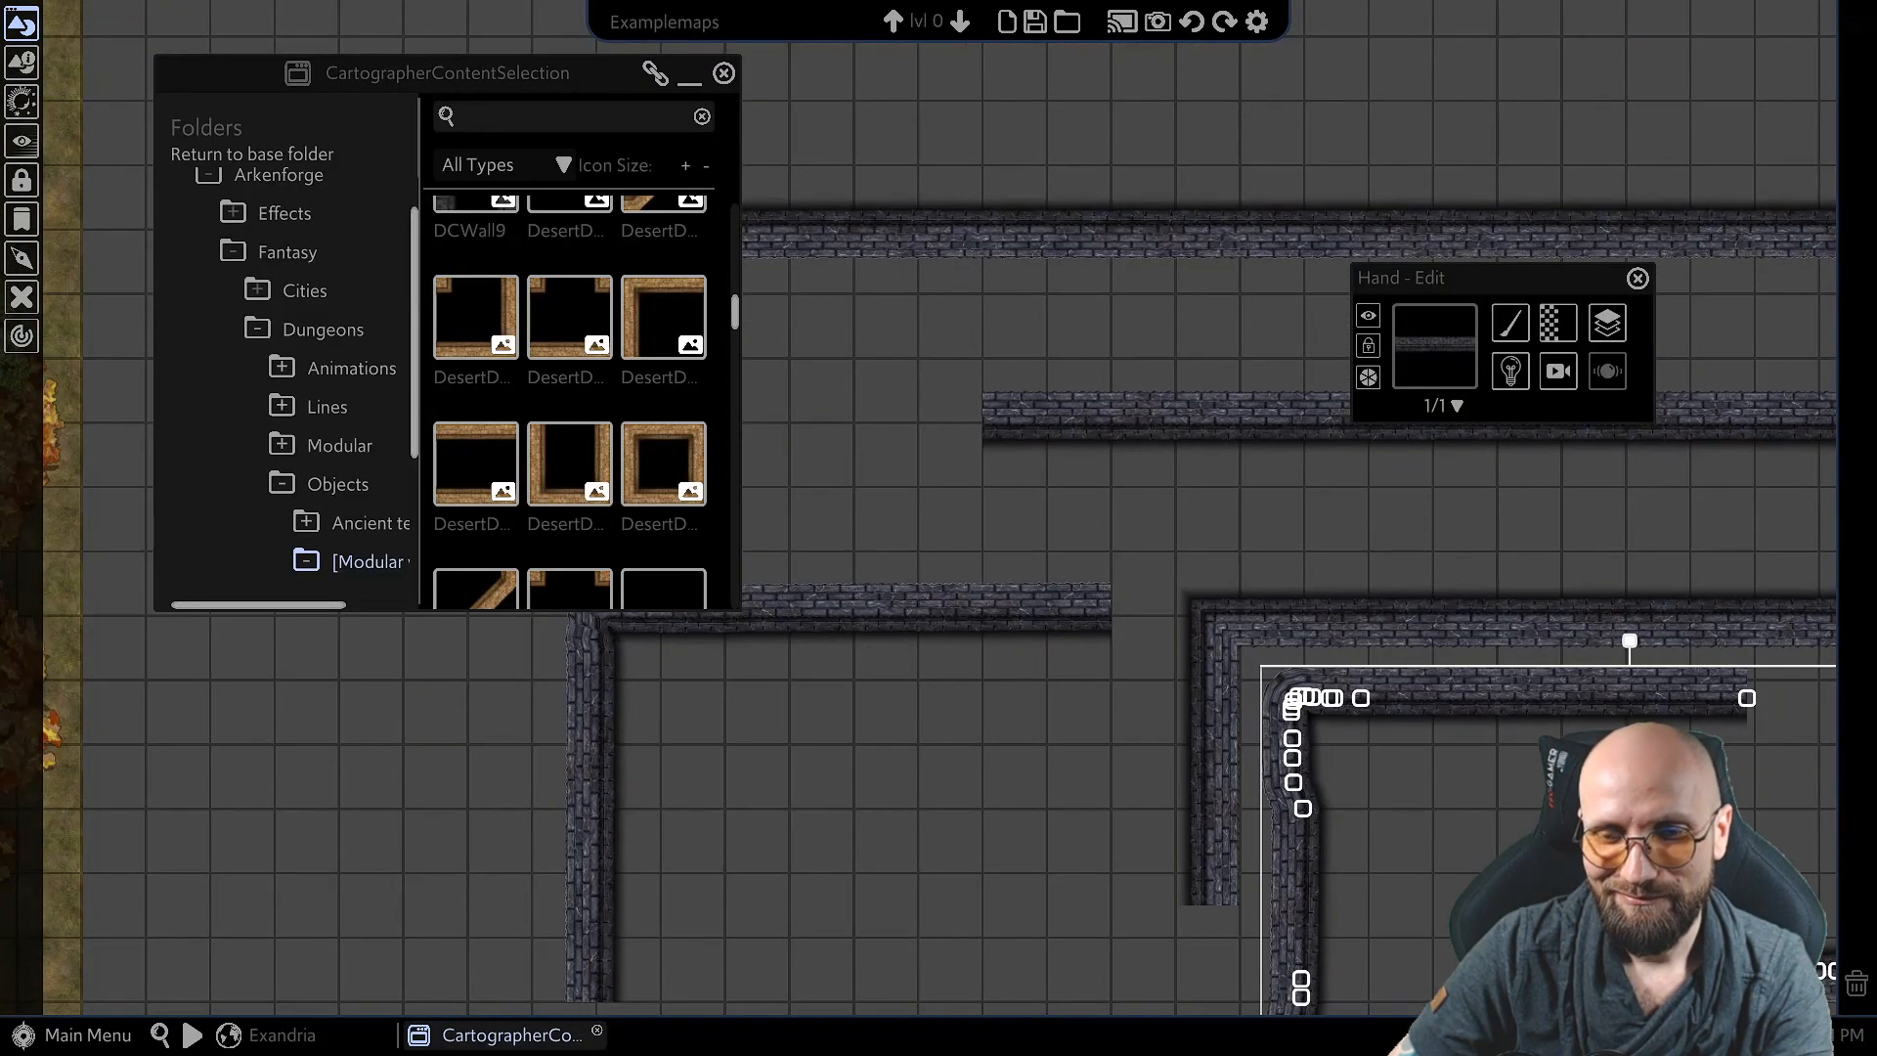